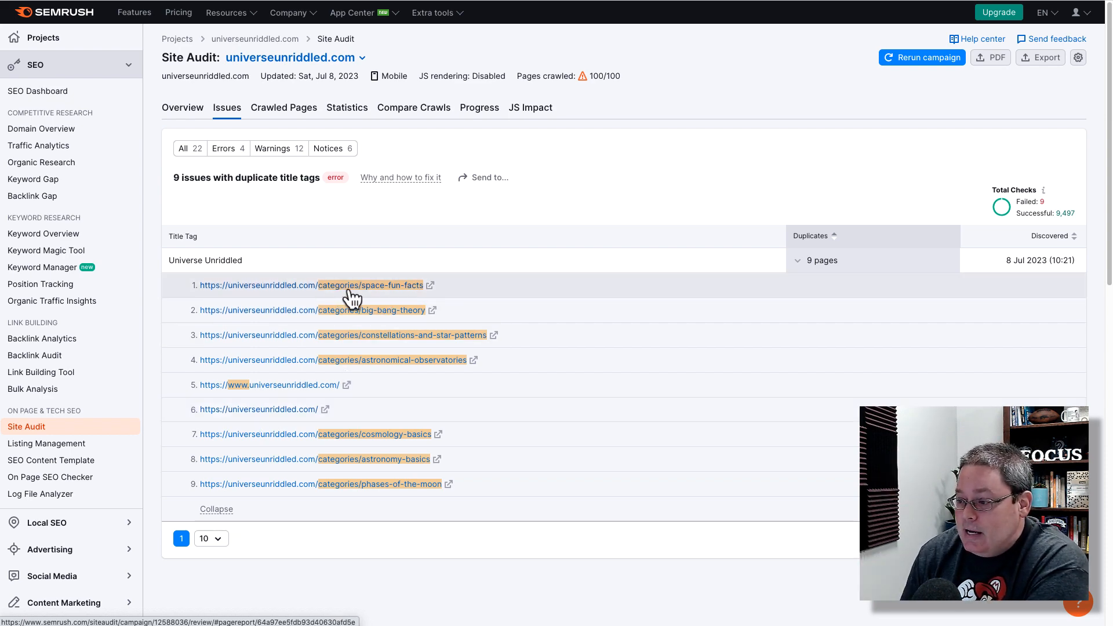
Step: Open the flagged phases-of-the-moon category page from the duplicate title list and inspect the meta description in its page source
left_click(381, 494)
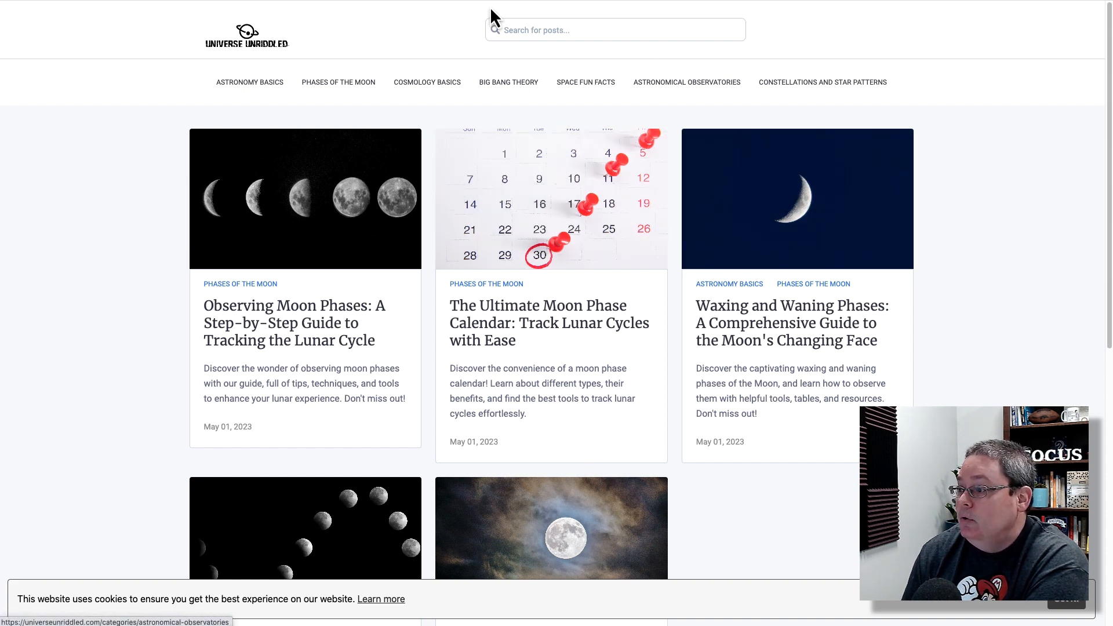
key("ctrl+Tab")
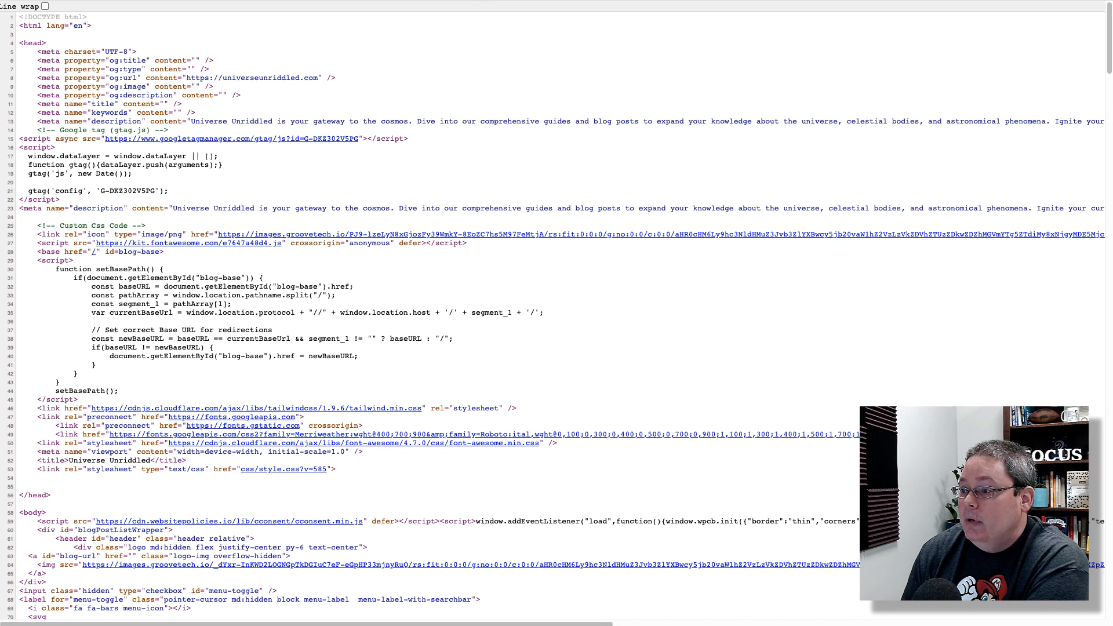
left_click_drag(192, 122, 809, 130)
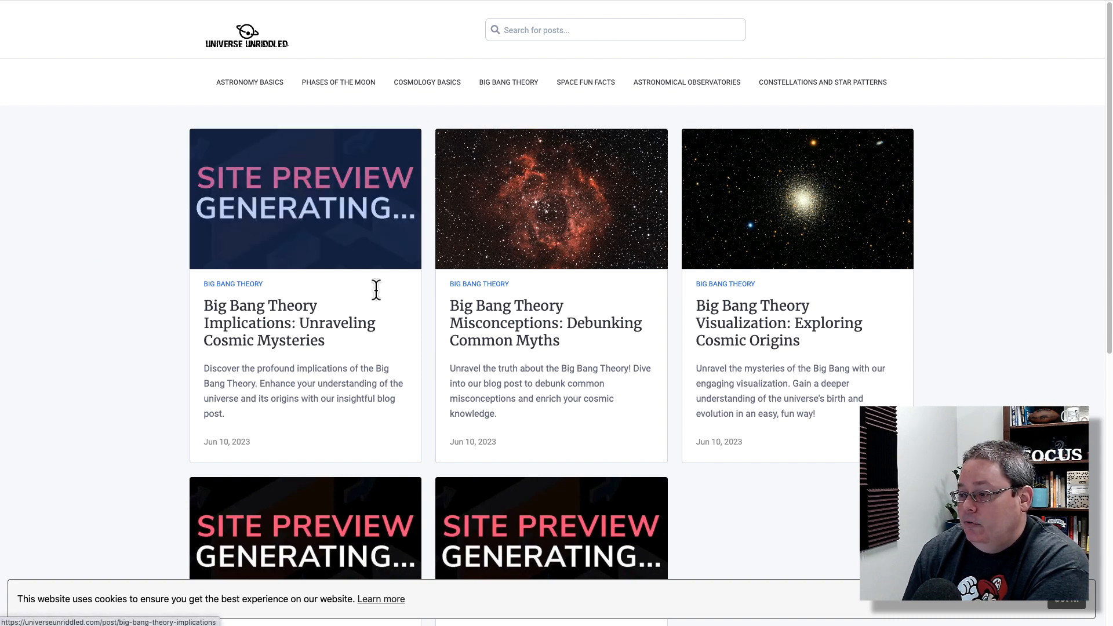
Step: Review the posts on the Big Bang Theory category page and inspect the meta description in its page source
scroll(853, 464, "down", 3)
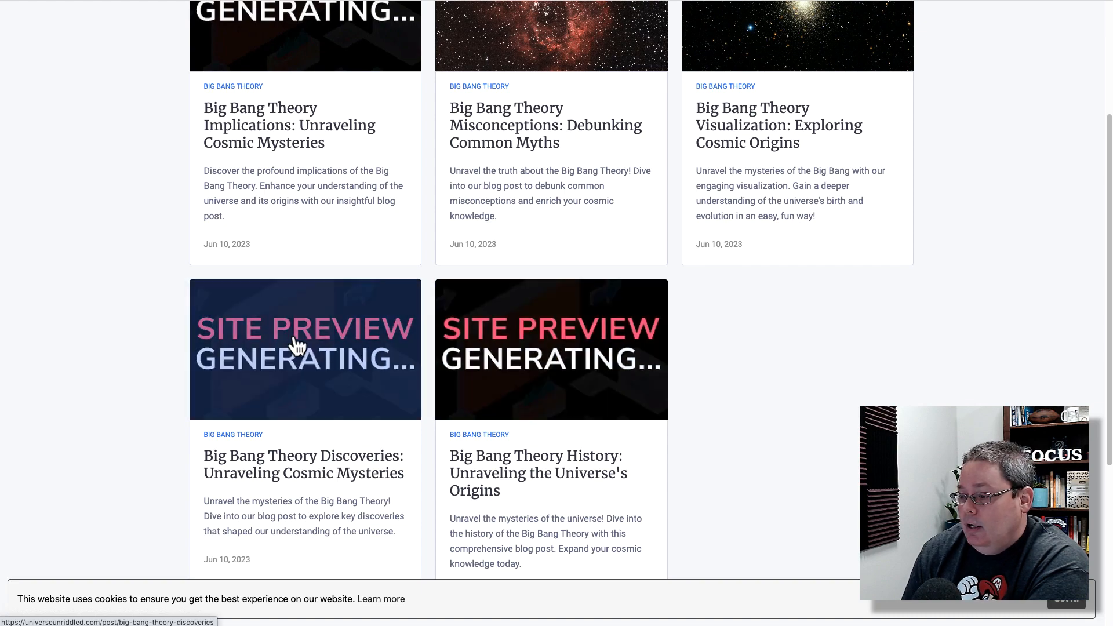
scroll(295, 345, "up", 3)
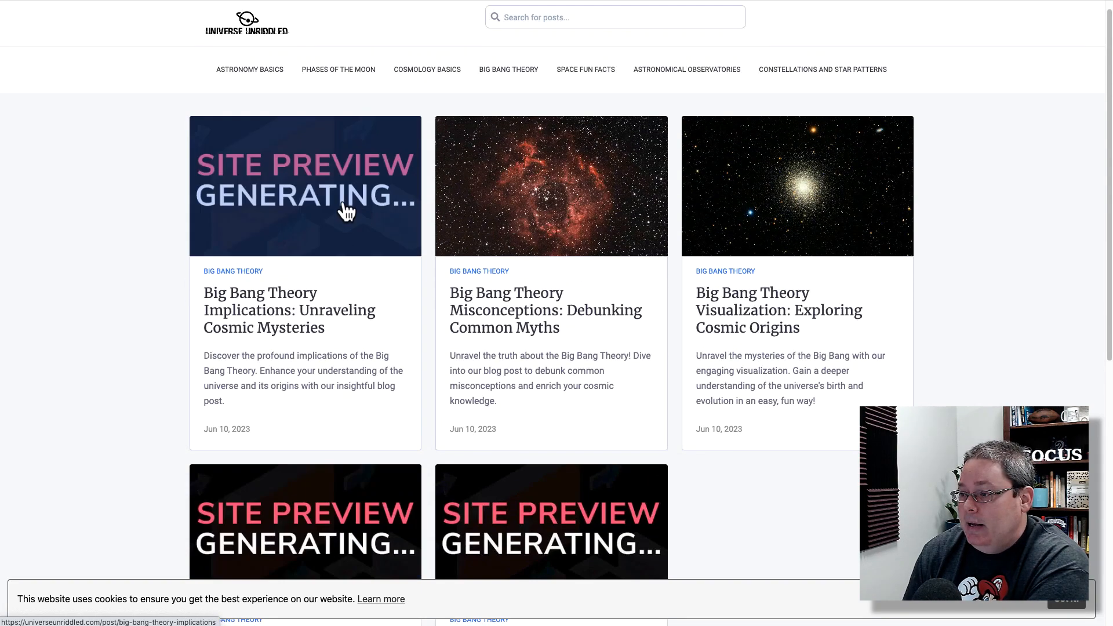
key("super+alt+u")
left_click_drag(192, 122, 409, 124)
Step: Switch to the blog admin, examine the Astronomy Basics category's description, and close its editor without saving
left_click(95, 0)
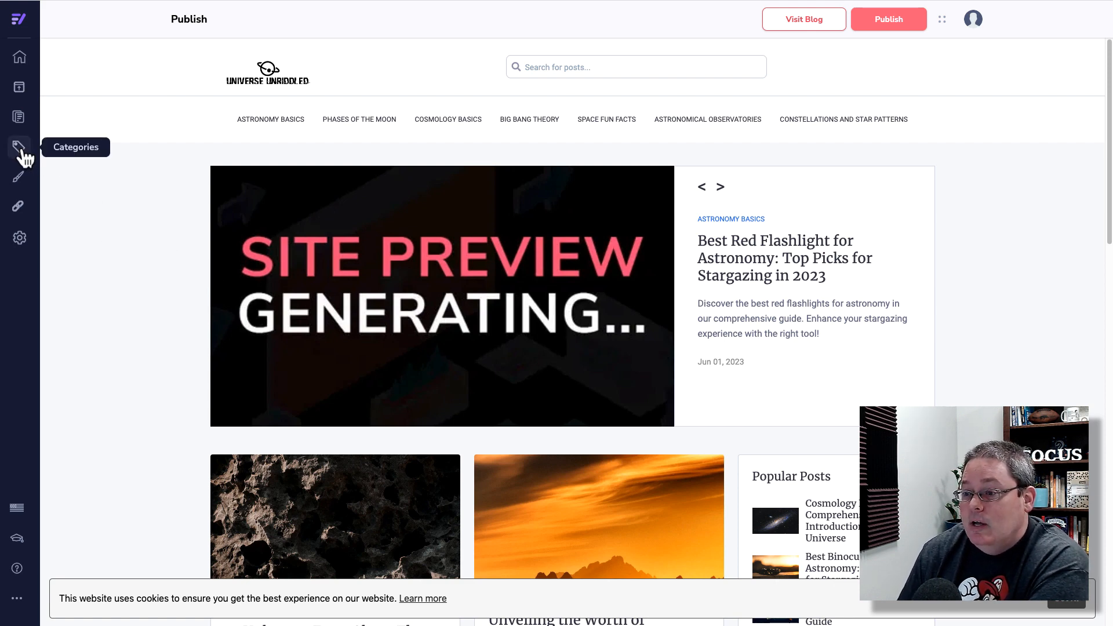
left_click(21, 148)
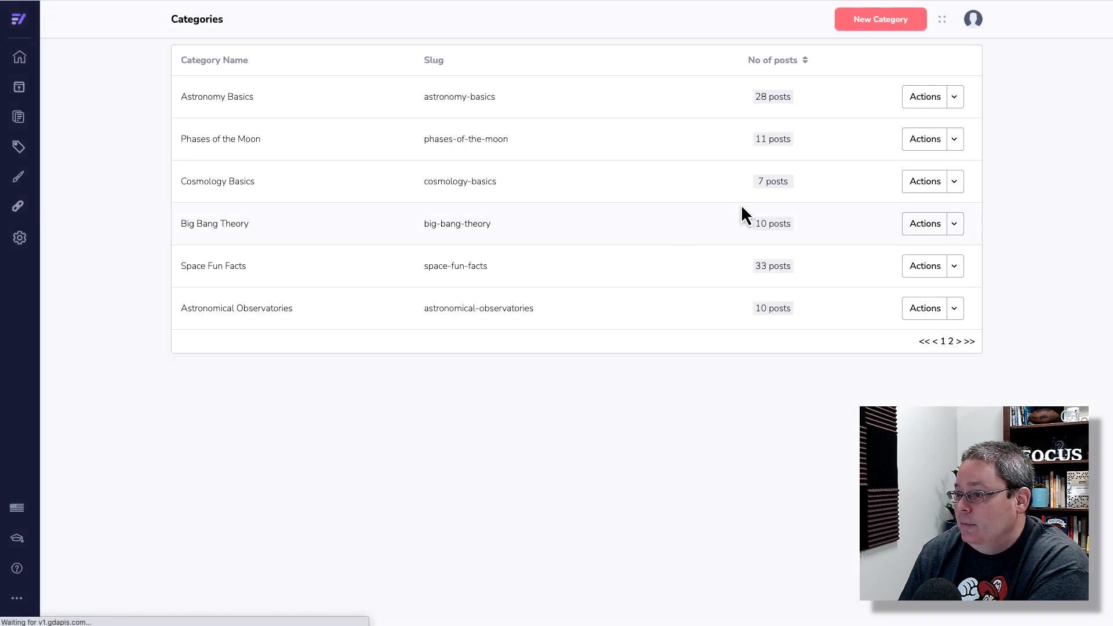
left_click(956, 98)
left_click(927, 124)
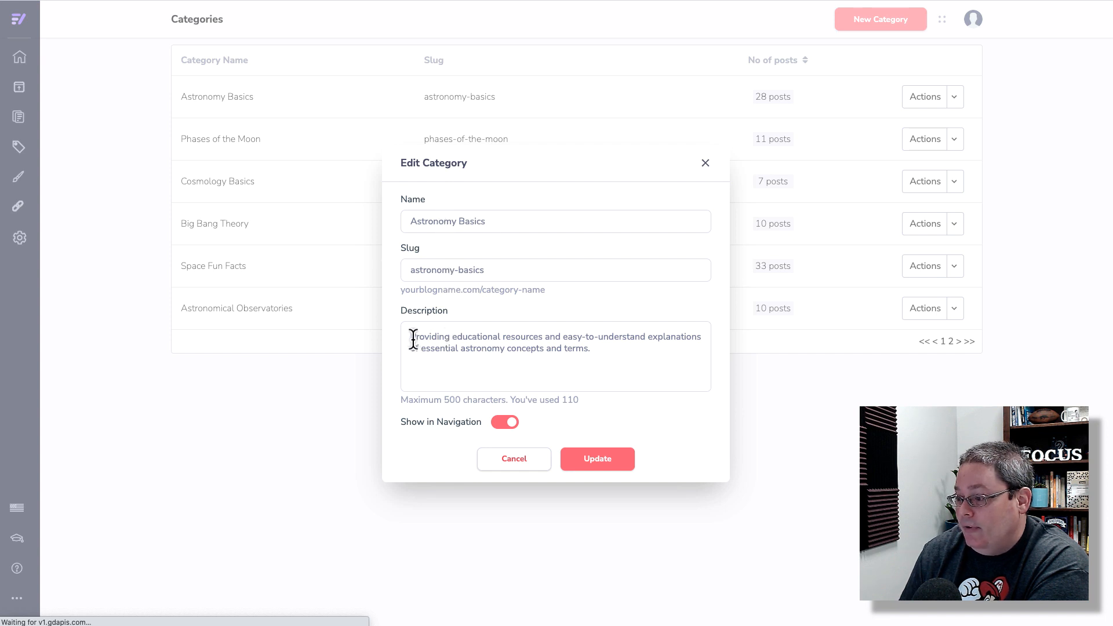
left_click_drag(411, 338, 605, 360)
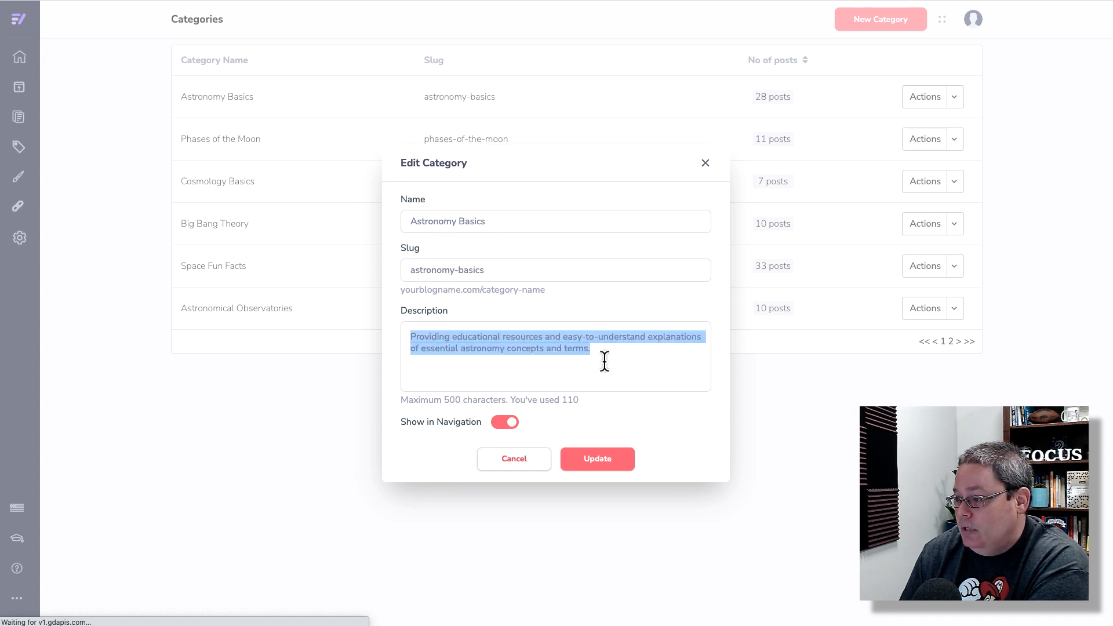
left_click(519, 464)
Step: Examine the description field of the Phases of the Moon category and close its editor without saving
left_click(955, 144)
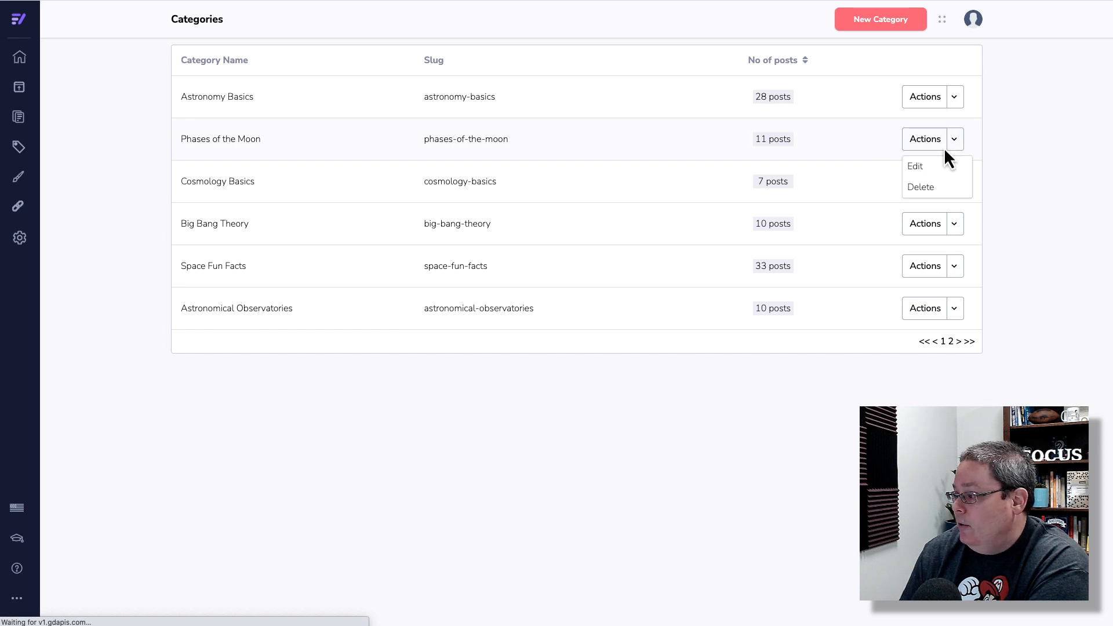
left_click(931, 171)
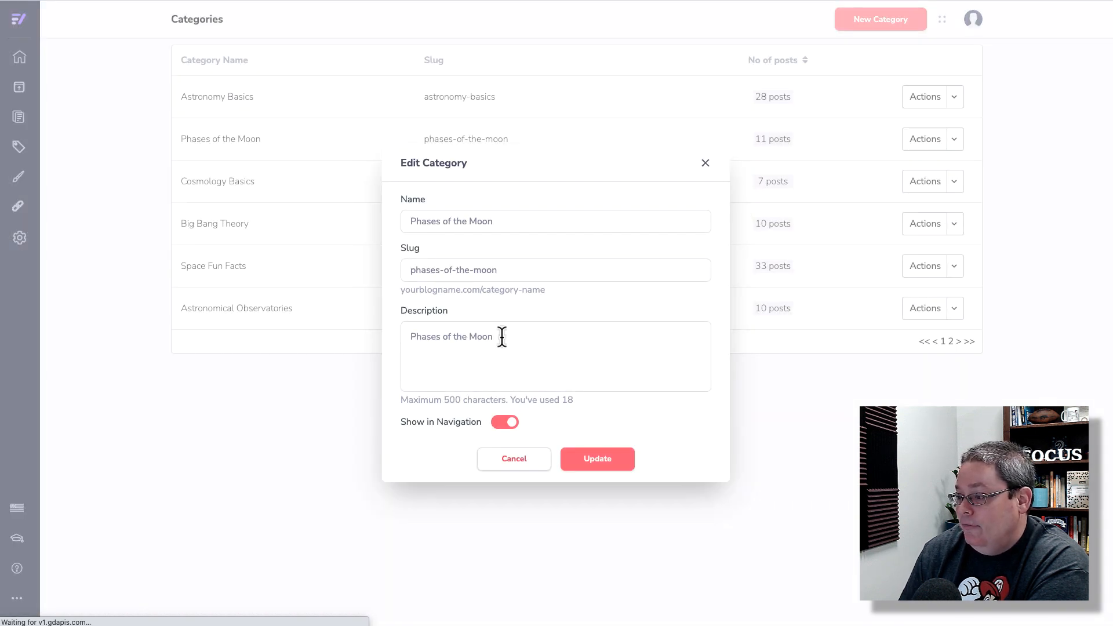
left_click_drag(498, 336, 405, 337)
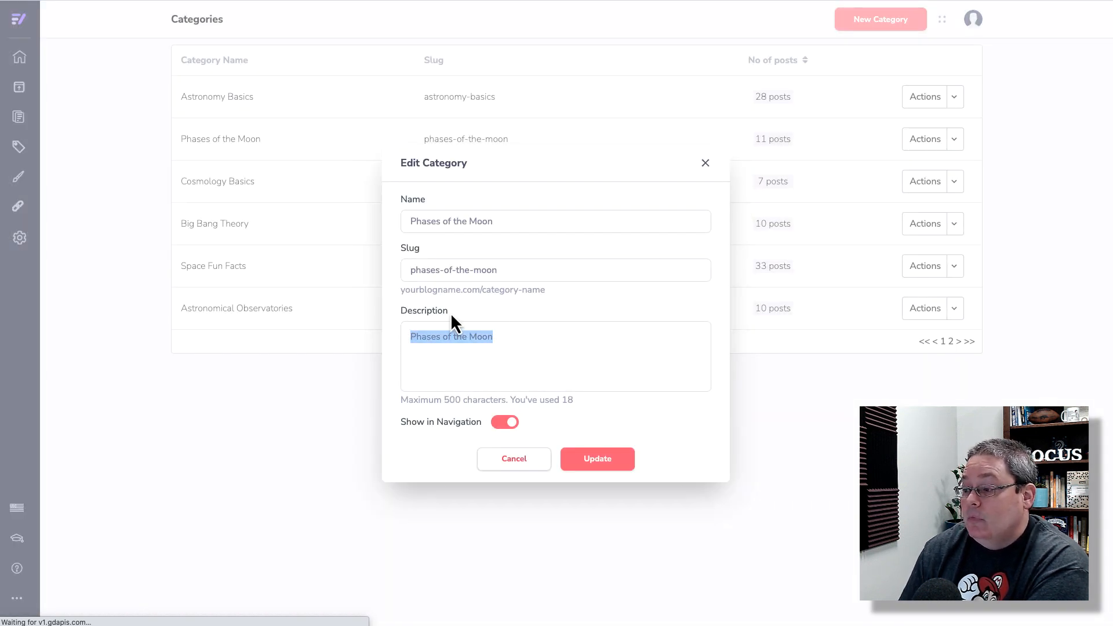
double_click(415, 312)
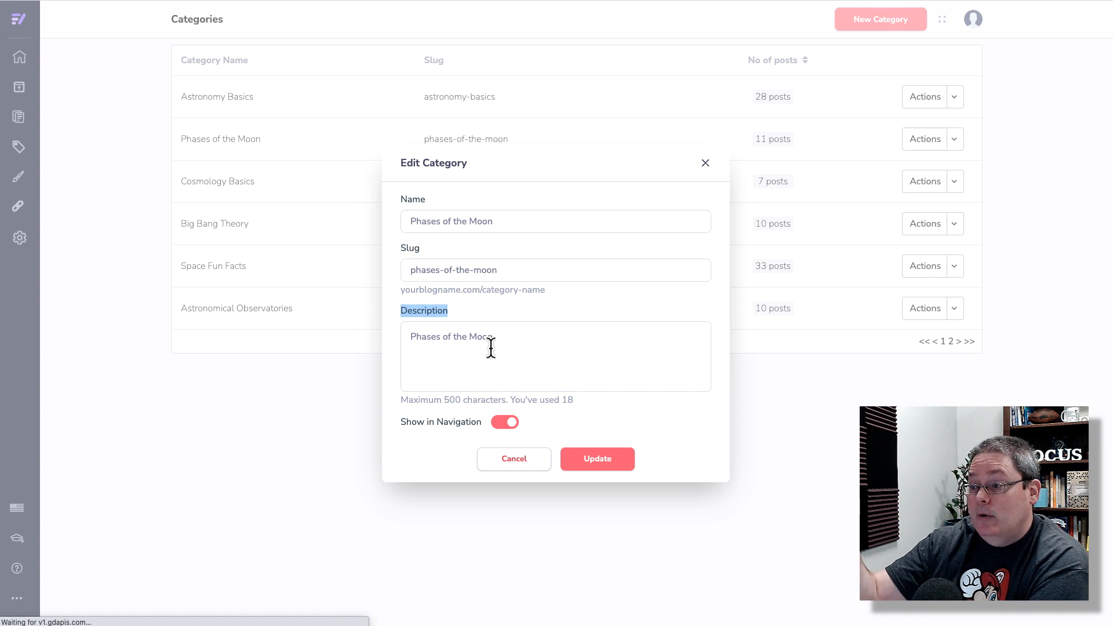
left_click(502, 462)
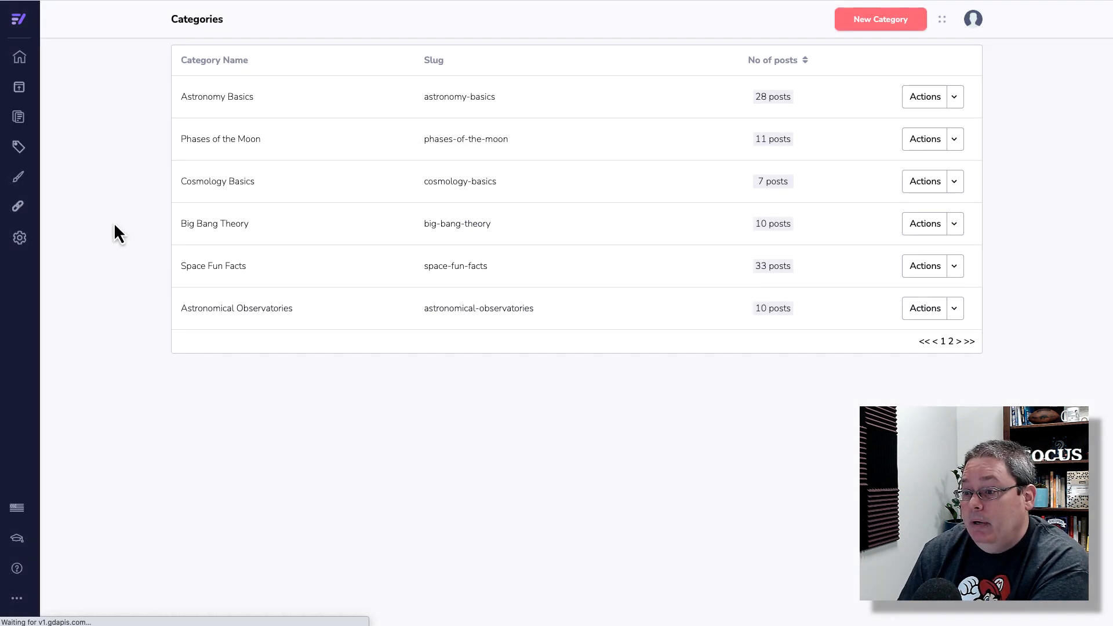
Step: Open the blog's OG & Meta Settings and examine the site-wide meta description
left_click(21, 238)
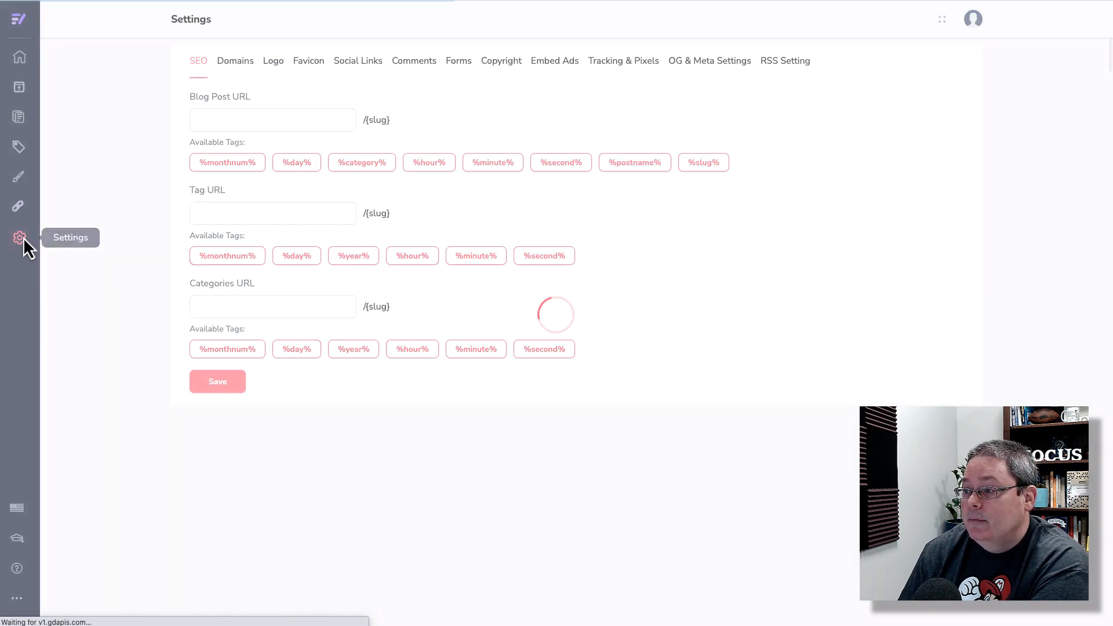
left_click(705, 66)
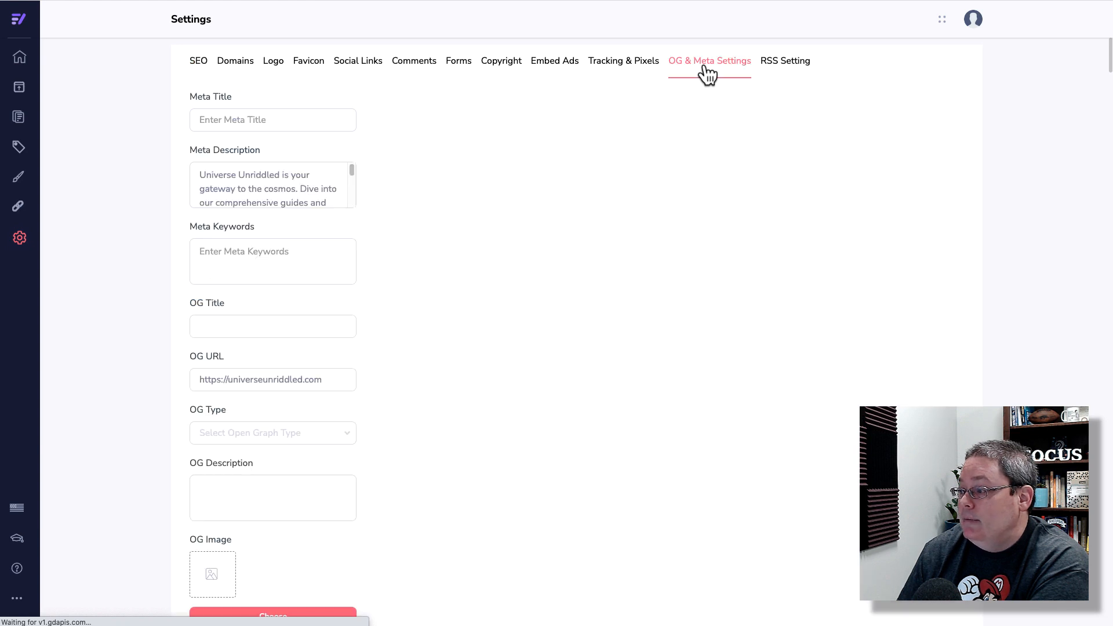
left_click_drag(201, 176, 193, 152)
left_click(436, 203)
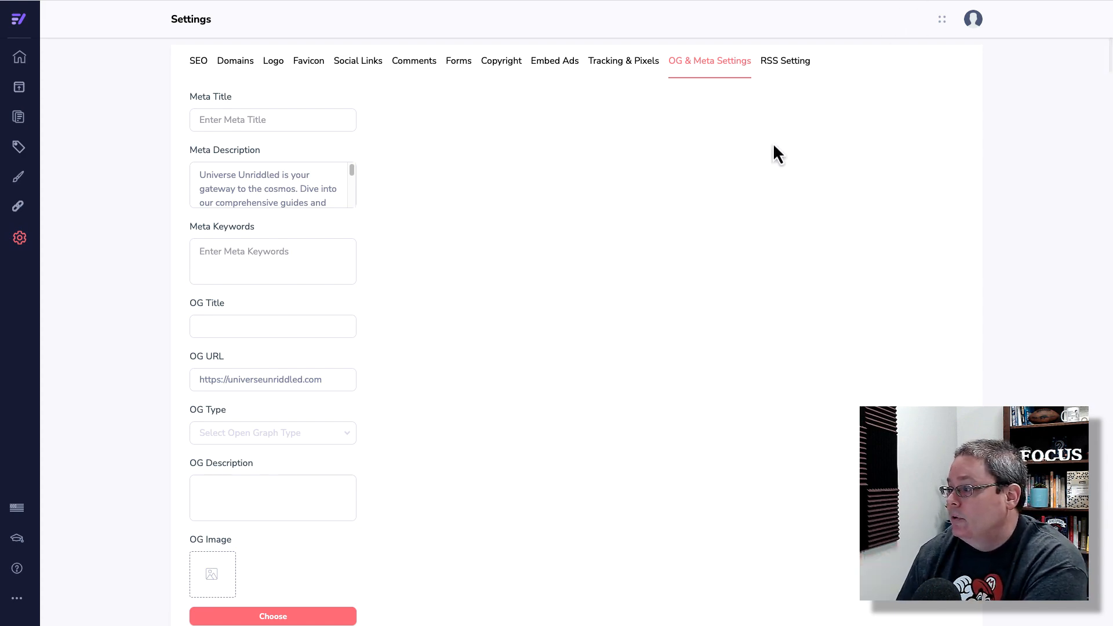
Step: Switch to the Google results on WordPress plugins for category meta descriptions and review the suggested plugins
left_click(765, 2)
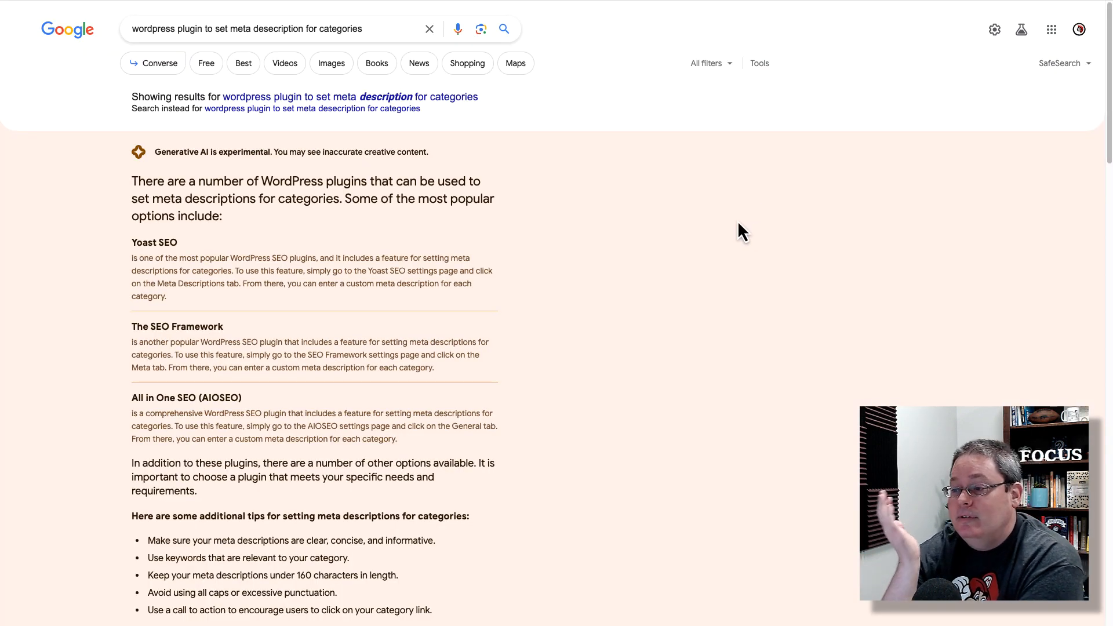
scroll(614, 214, "down", 2)
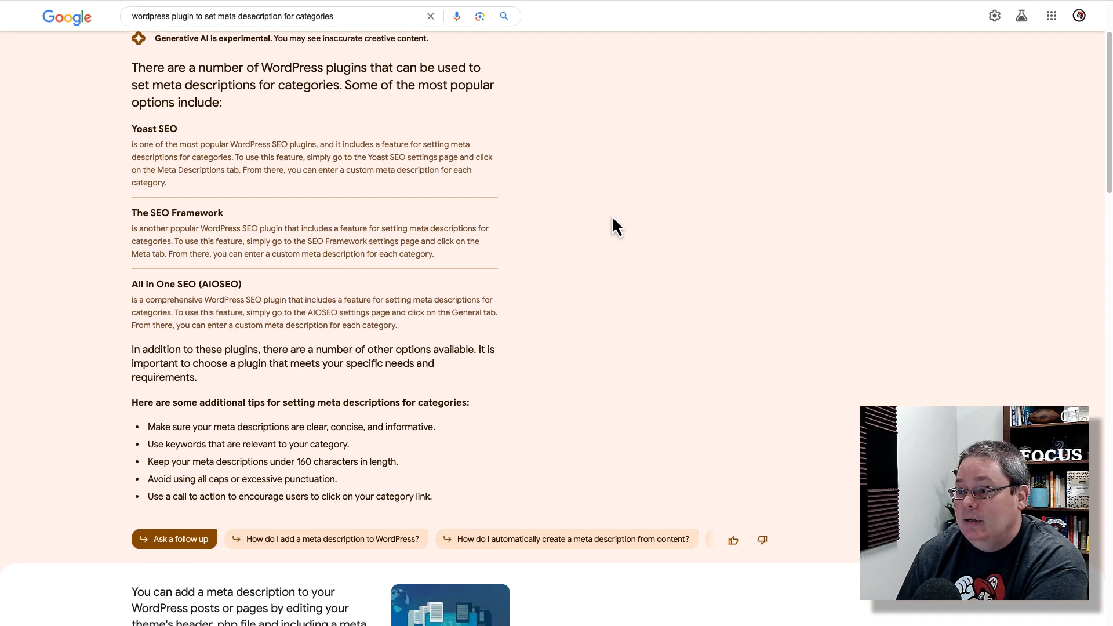
scroll(613, 216, "up", 1)
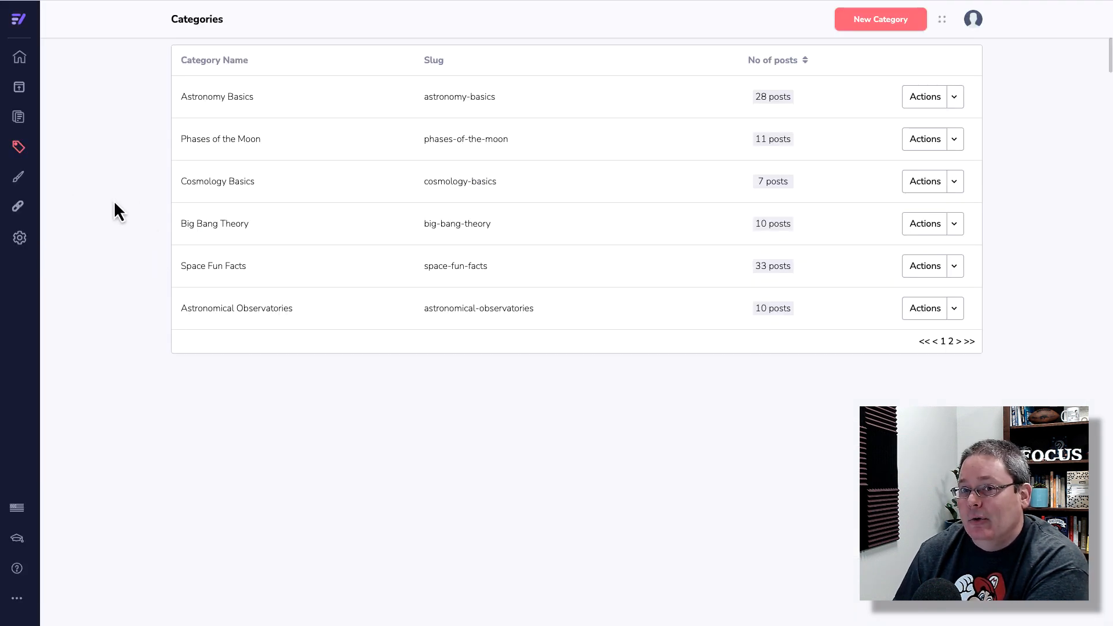
Step: Copy the full description text of the Astronomy Basics category and close its editor without saving
left_click(954, 97)
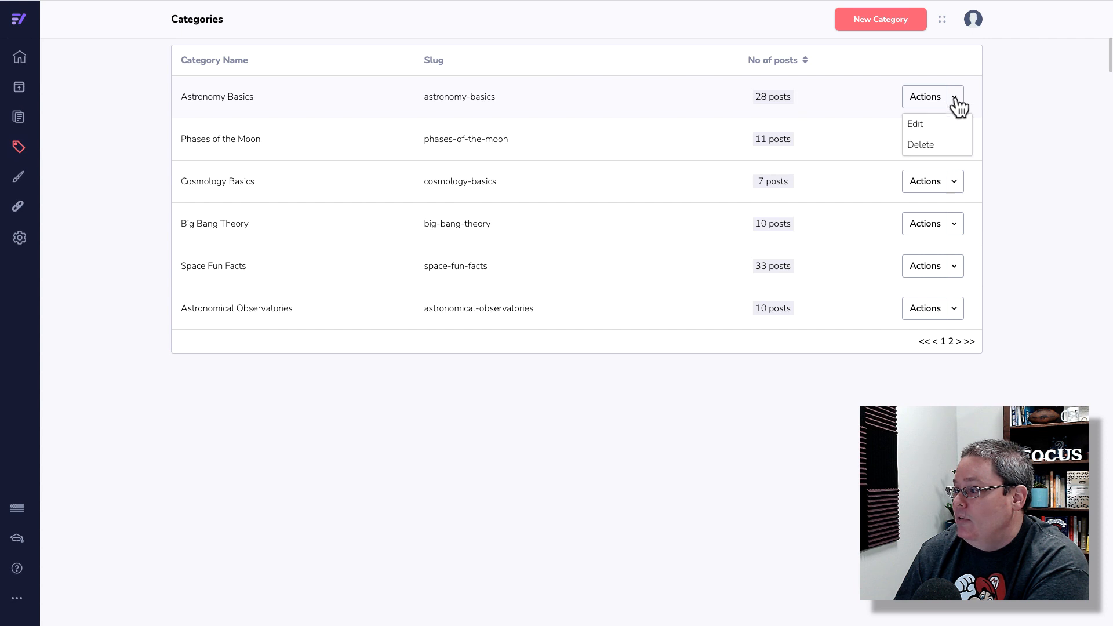
left_click(916, 122)
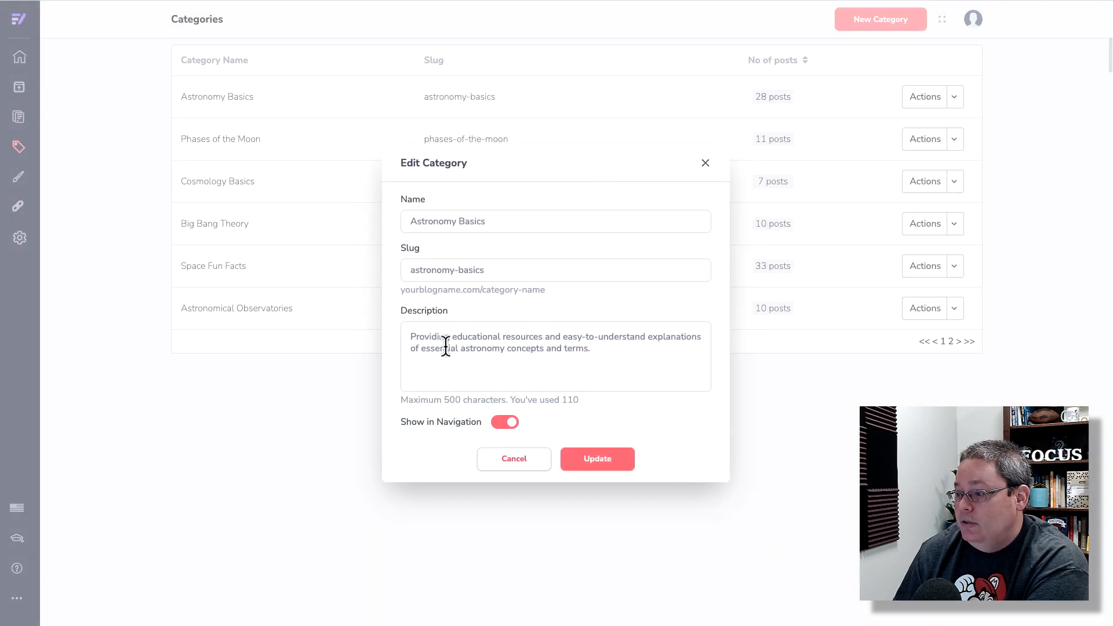
left_click_drag(412, 337, 606, 348)
right_click(560, 343)
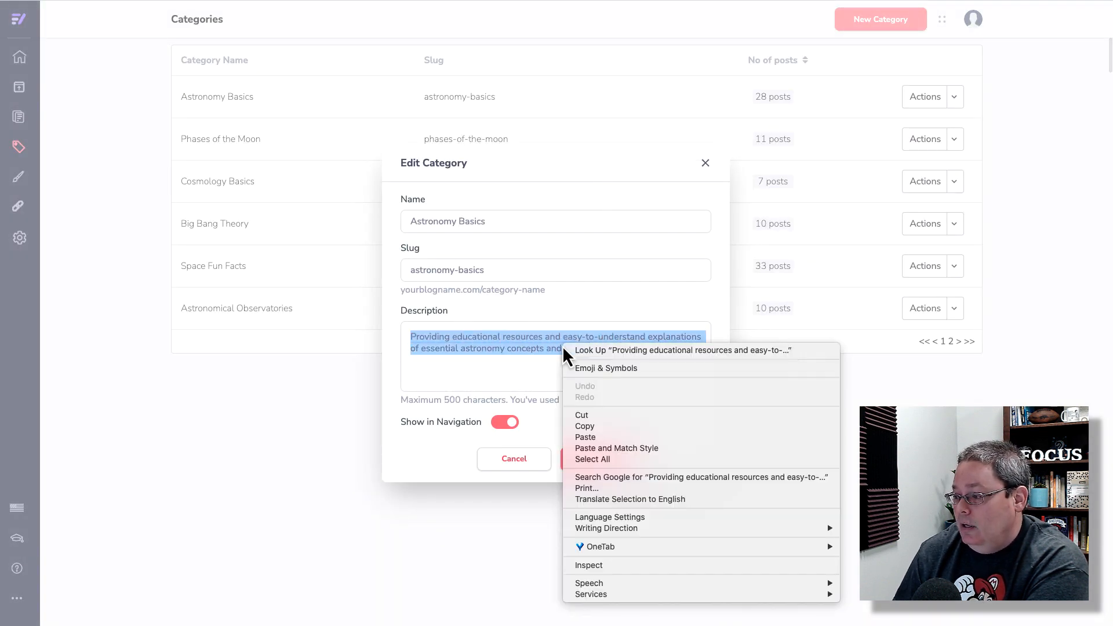
left_click(600, 429)
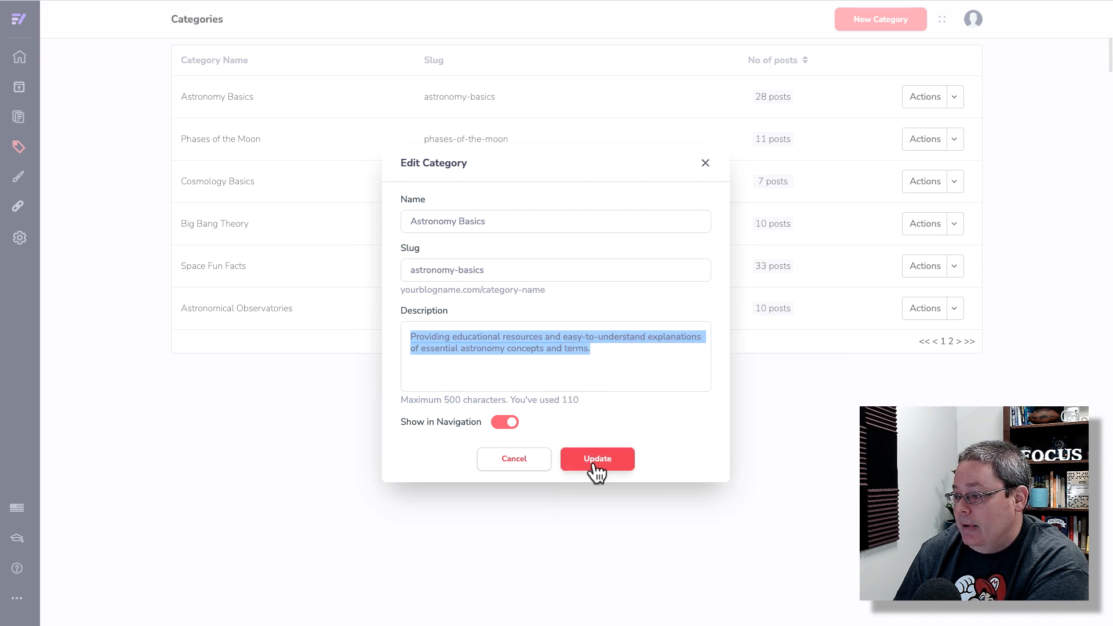
left_click(524, 465)
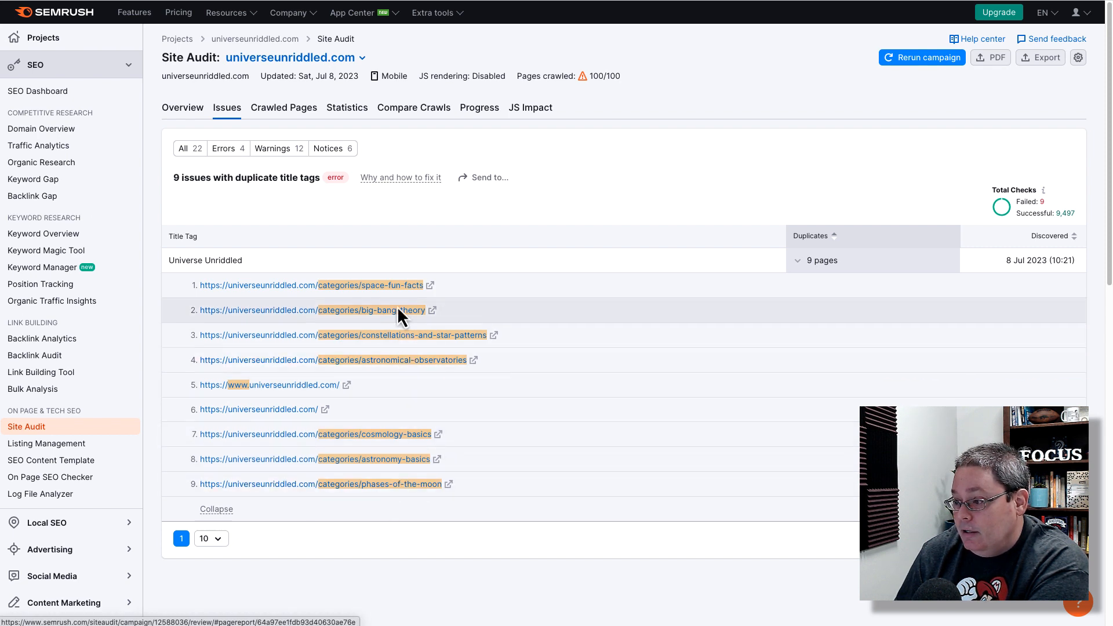
Step: Open the flagged astronomy-basics category page from the Semrush duplicate title list and check the meta description in its source
left_click(437, 460)
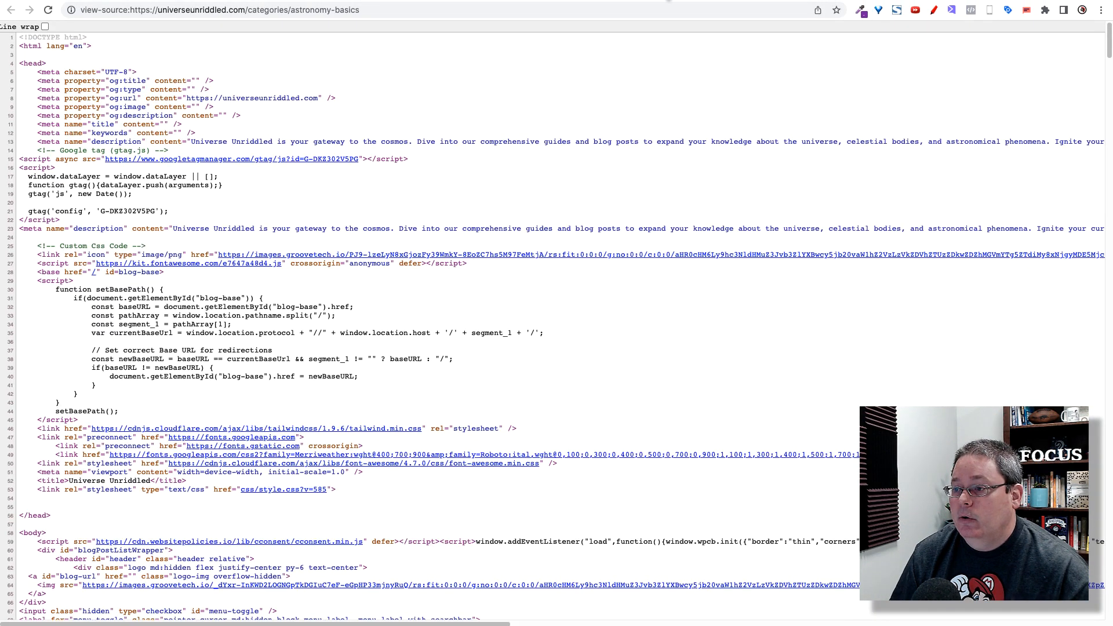
left_click(380, 10)
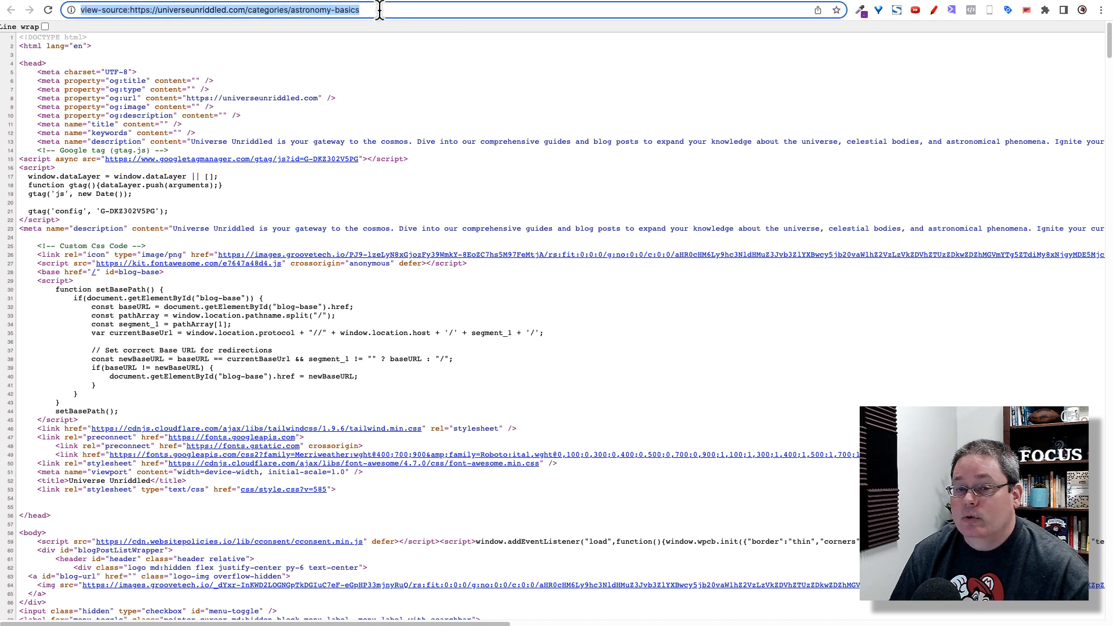
double_click(194, 141)
left_click_drag(192, 141, 410, 141)
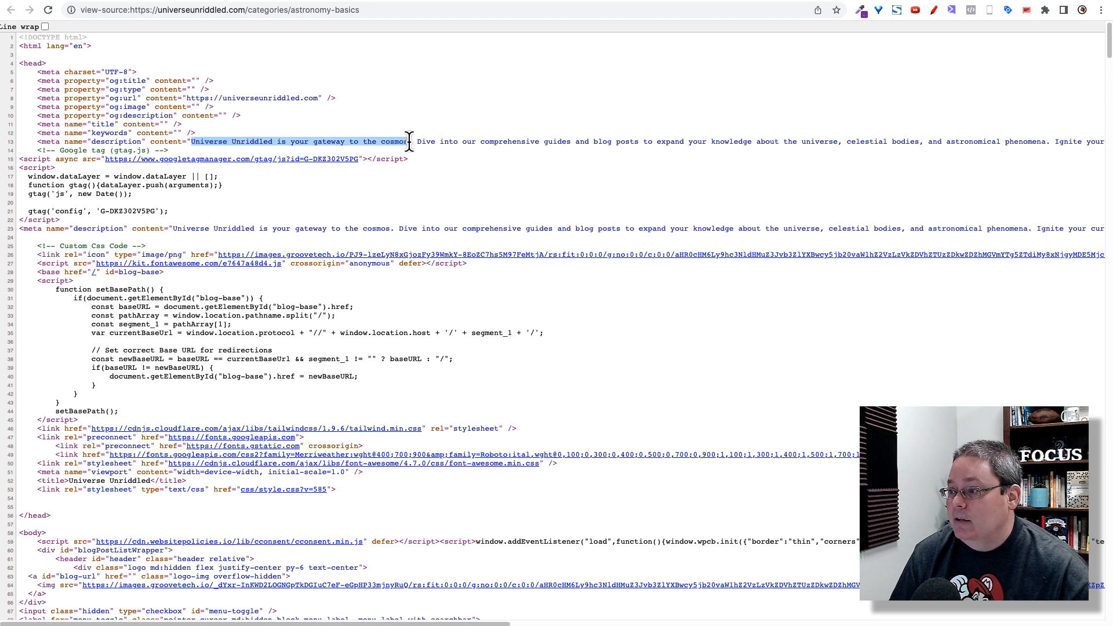
Step: Return to the blog admin, re-examine the Astronomy Basics category's description field, and close the editor without saving
left_click(403, 1)
left_click(956, 100)
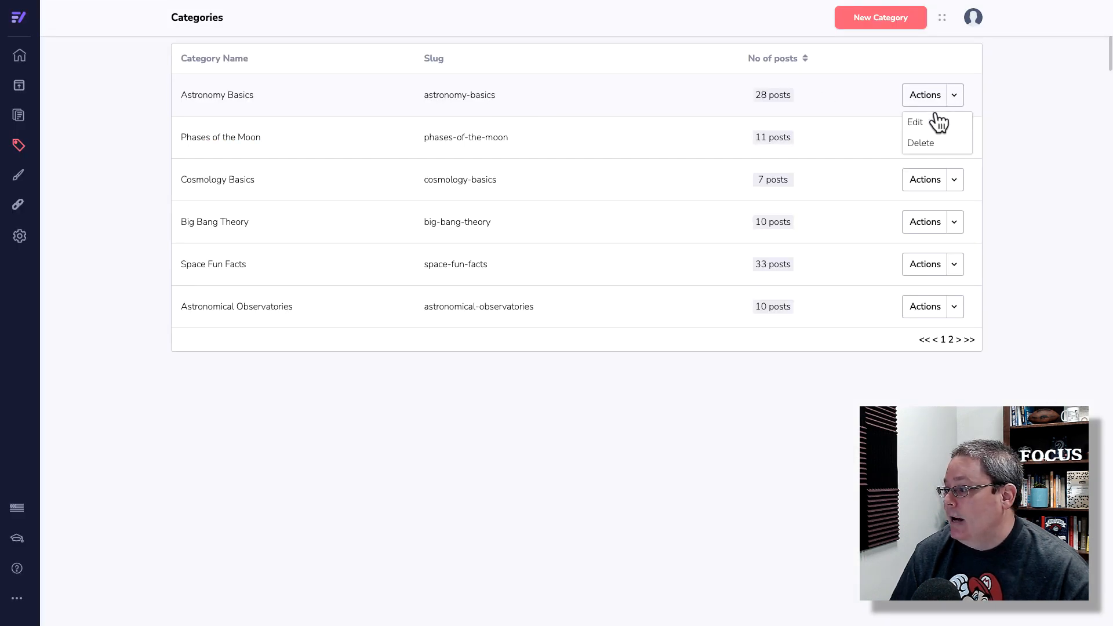
left_click(937, 120)
left_click_drag(606, 355, 407, 336)
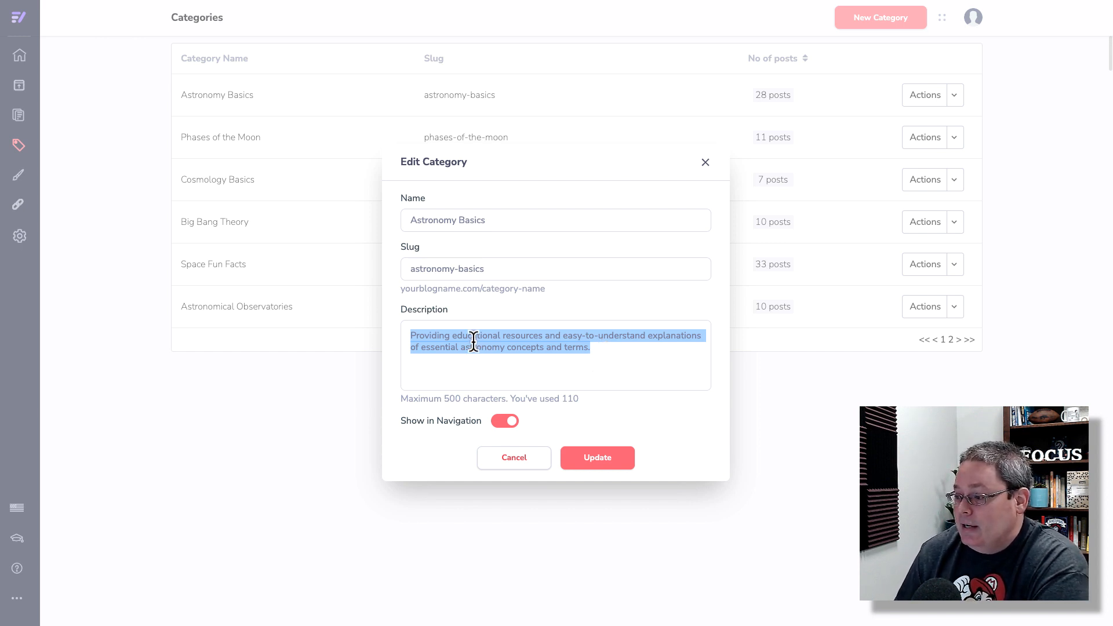
left_click_drag(475, 314, 387, 309)
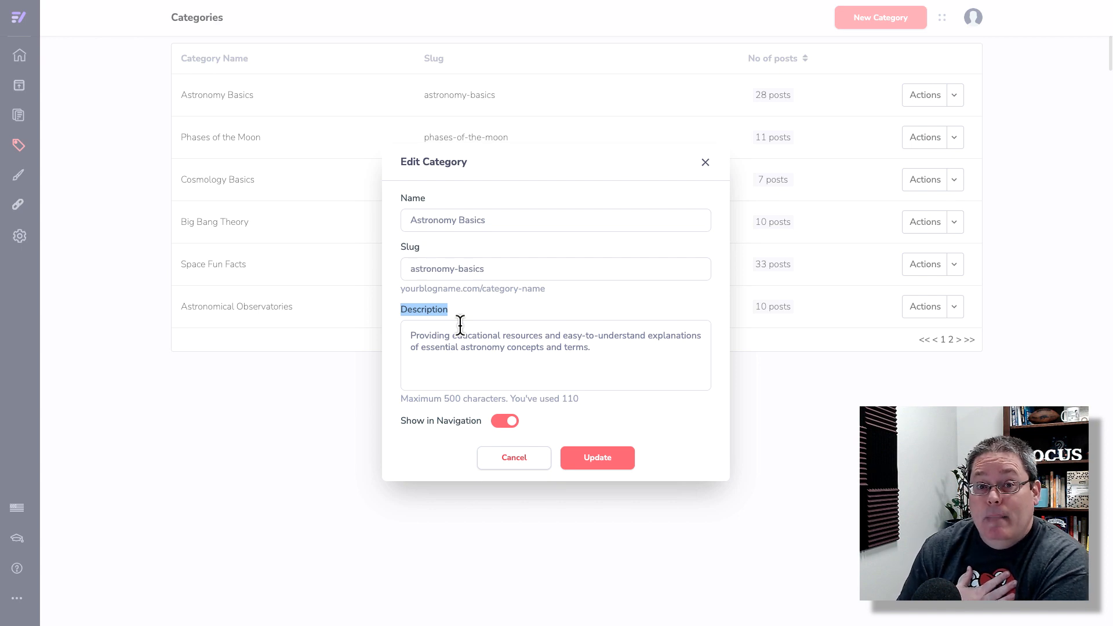
left_click(514, 460)
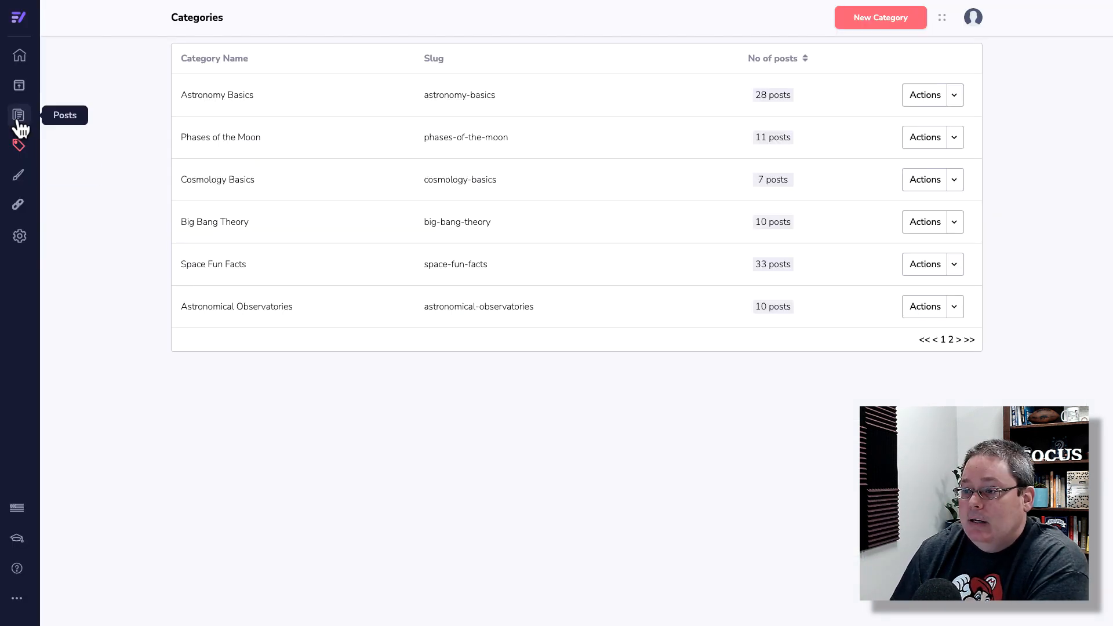
Step: Open the blog's posts, switch to RankIQ, and browse the recent SEO content briefs
left_click(19, 119)
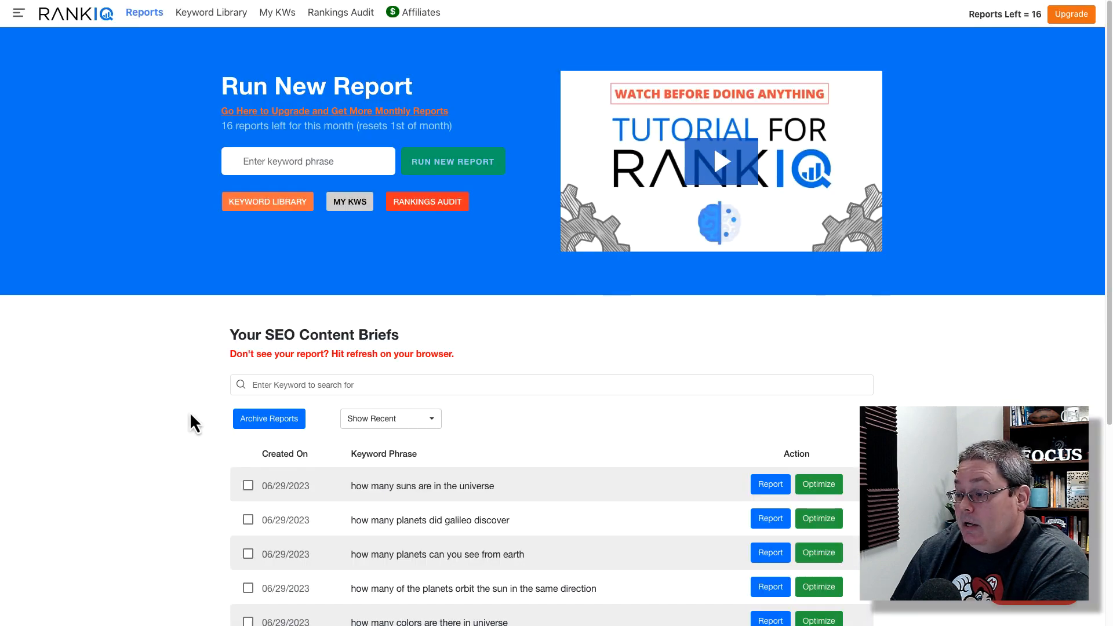
scroll(190, 412, "down", 3)
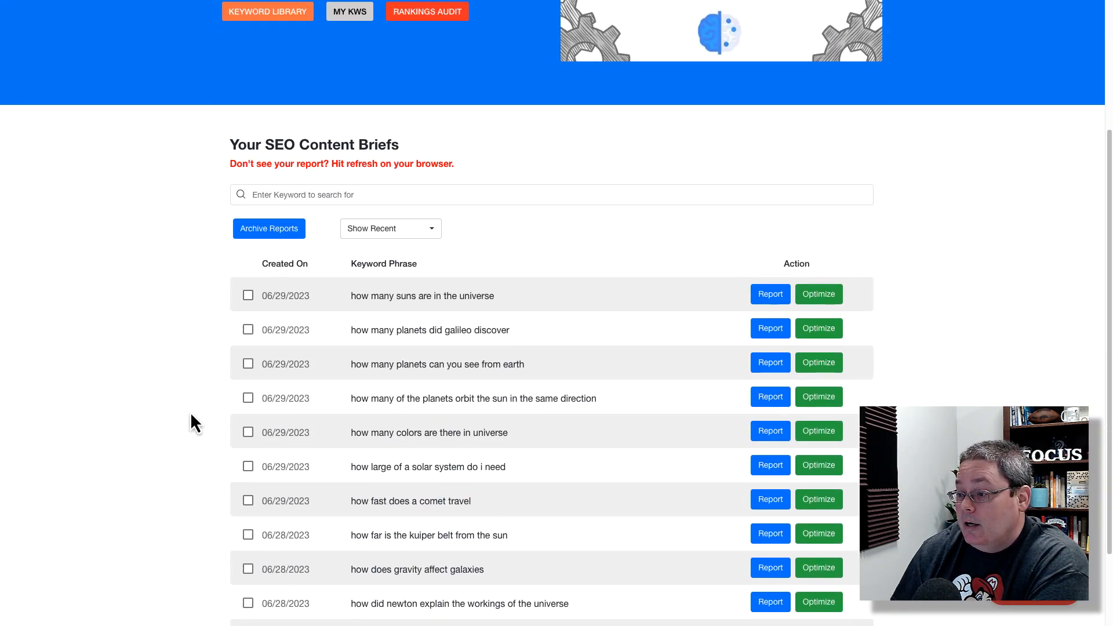
scroll(190, 412, "up", 3)
scroll(190, 412, "down", 3)
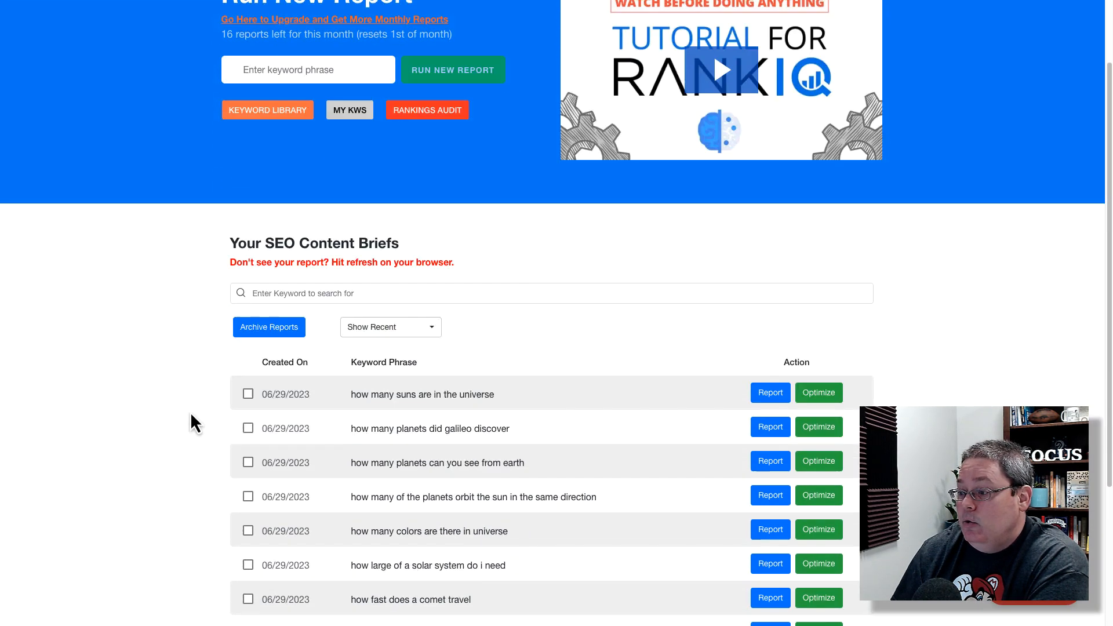
Step: Show the archived SEO content briefs and compare them with the Post Keyword column in the Universe Unriddled Blog Post Tracker sheet
left_click(437, 220)
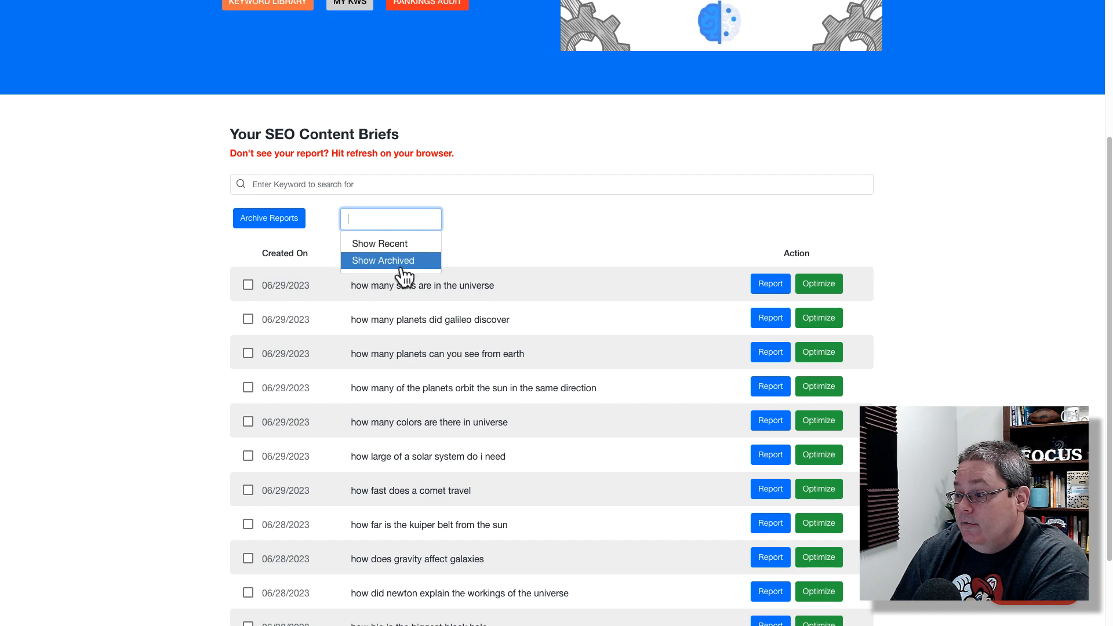
left_click(403, 267)
left_click_drag(521, 400, 380, 398)
left_click_drag(471, 430, 388, 445)
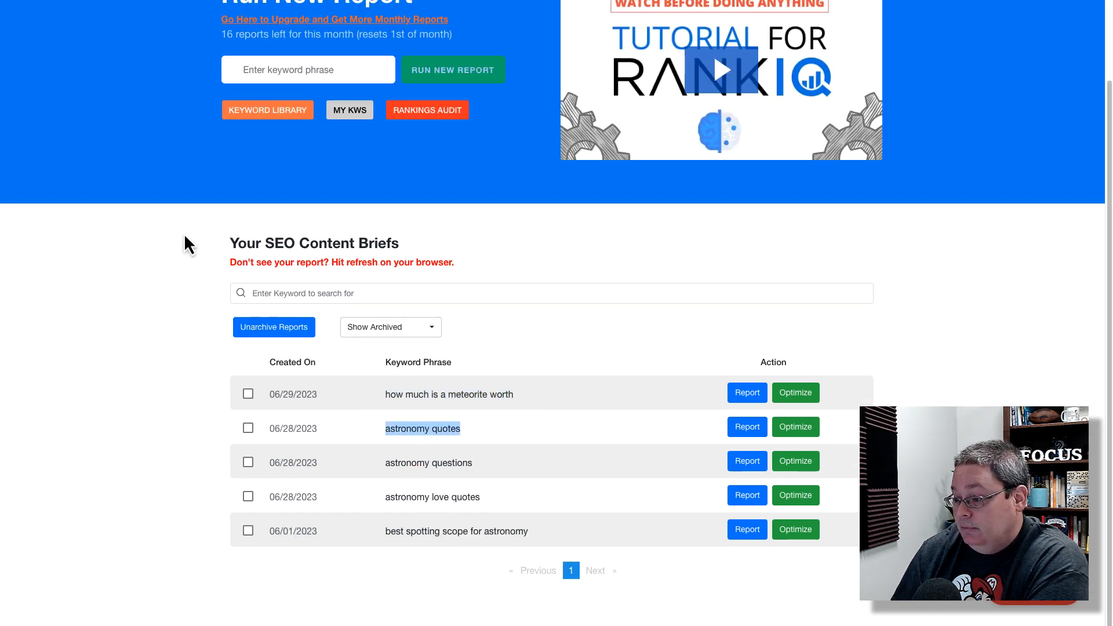
key("ctrl+Tab")
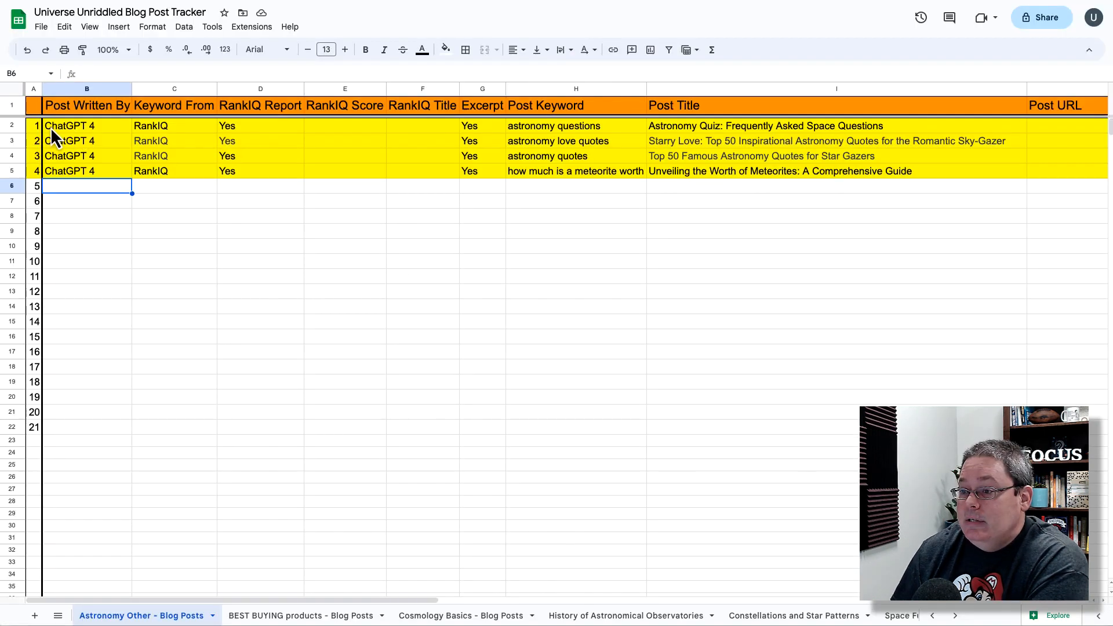
left_click(596, 89)
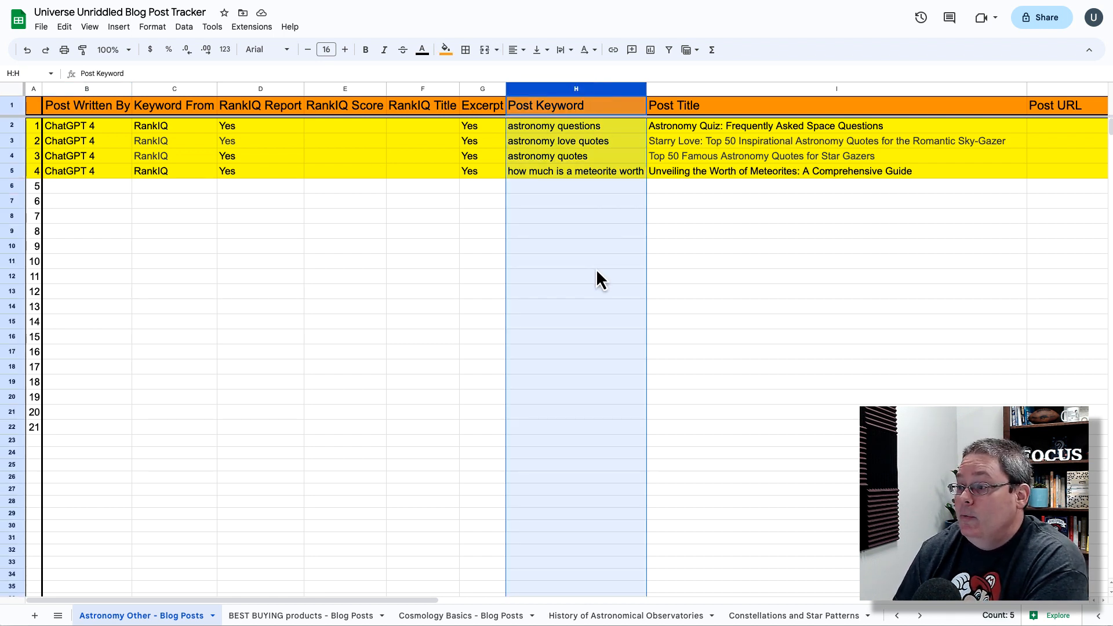
Step: Return to RankIQ's recent briefs, copy the keyword "how many suns are in the universe", and open its report
key("ctrl+shift+Tab")
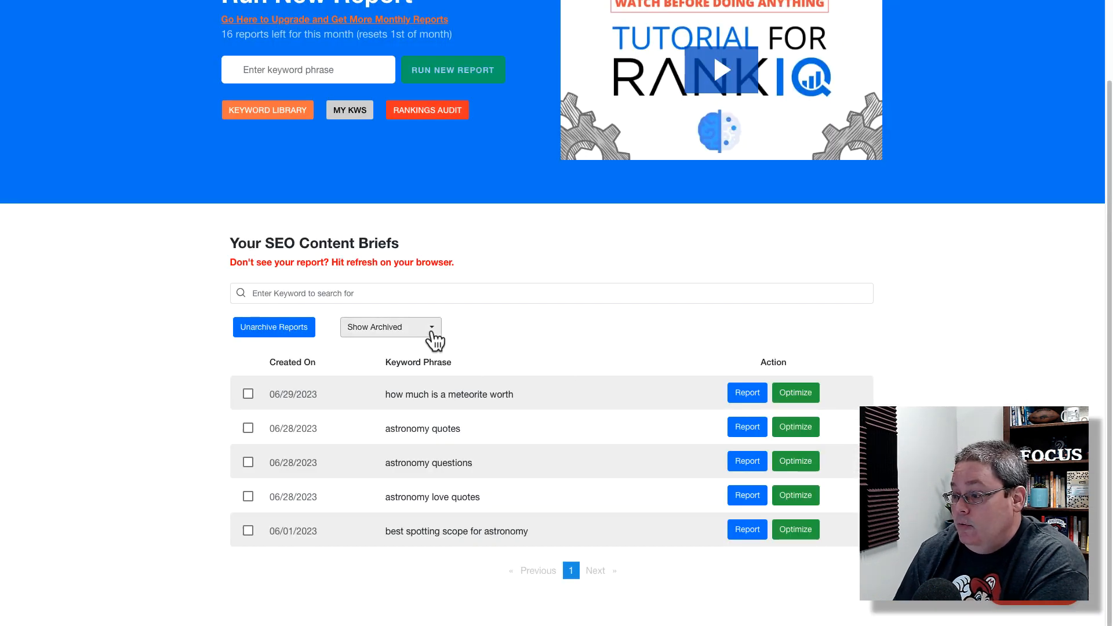
left_click(431, 327)
left_click(421, 351)
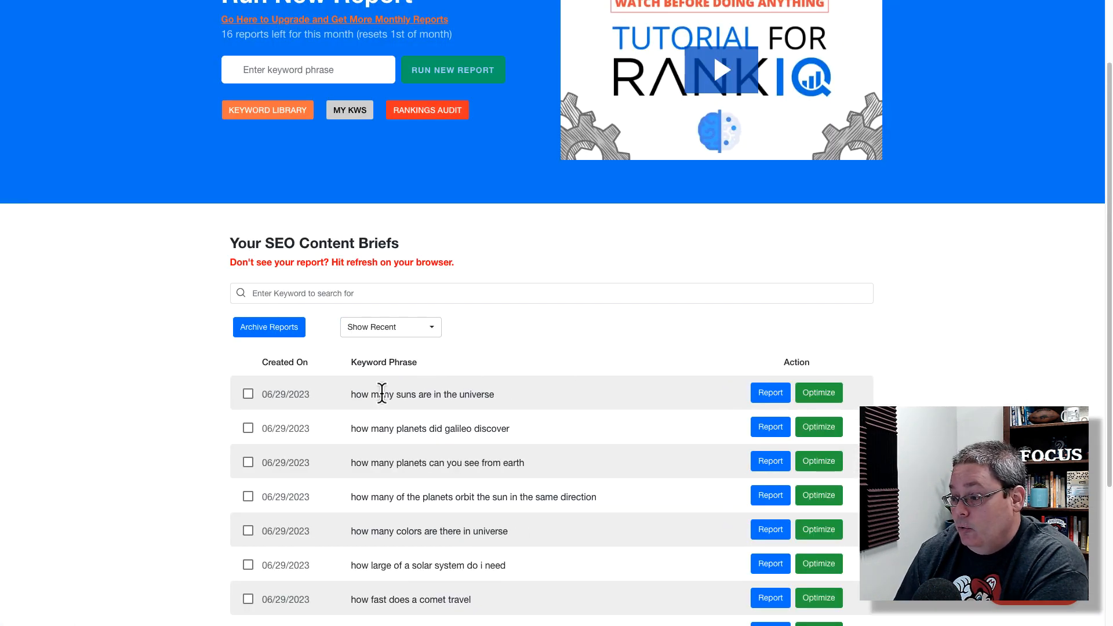
left_click_drag(351, 395, 496, 399)
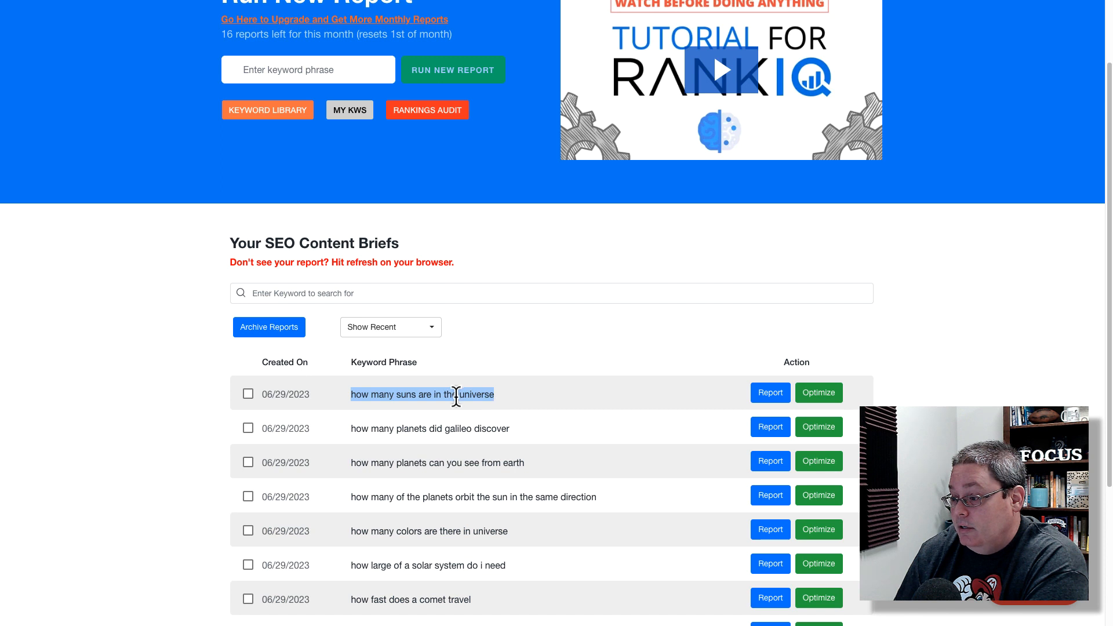
right_click(457, 393)
left_click(482, 417)
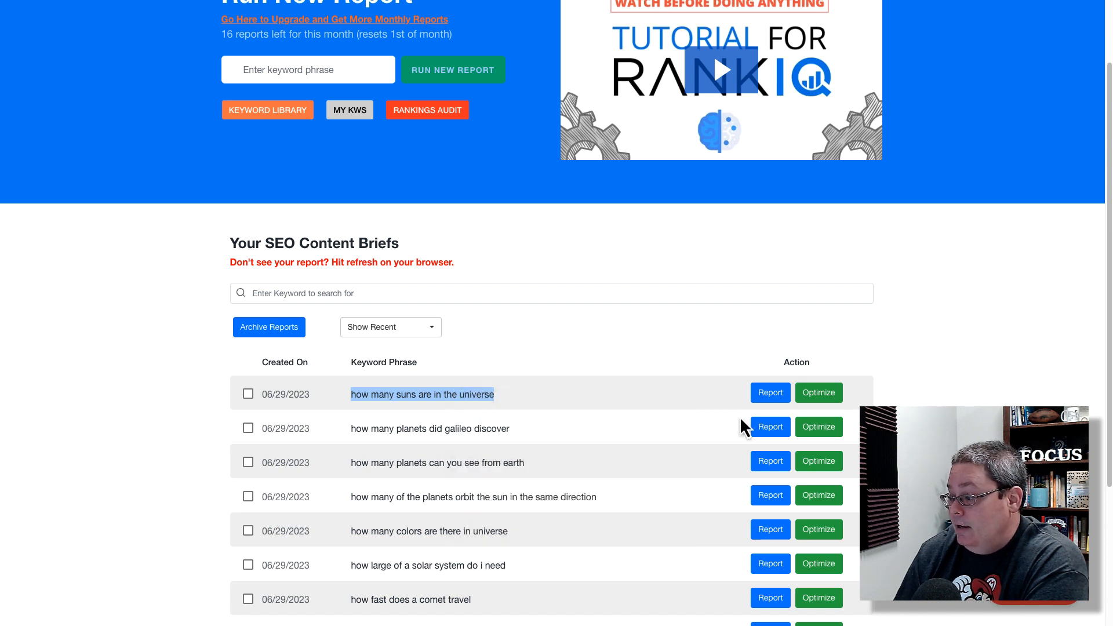
left_click(768, 401)
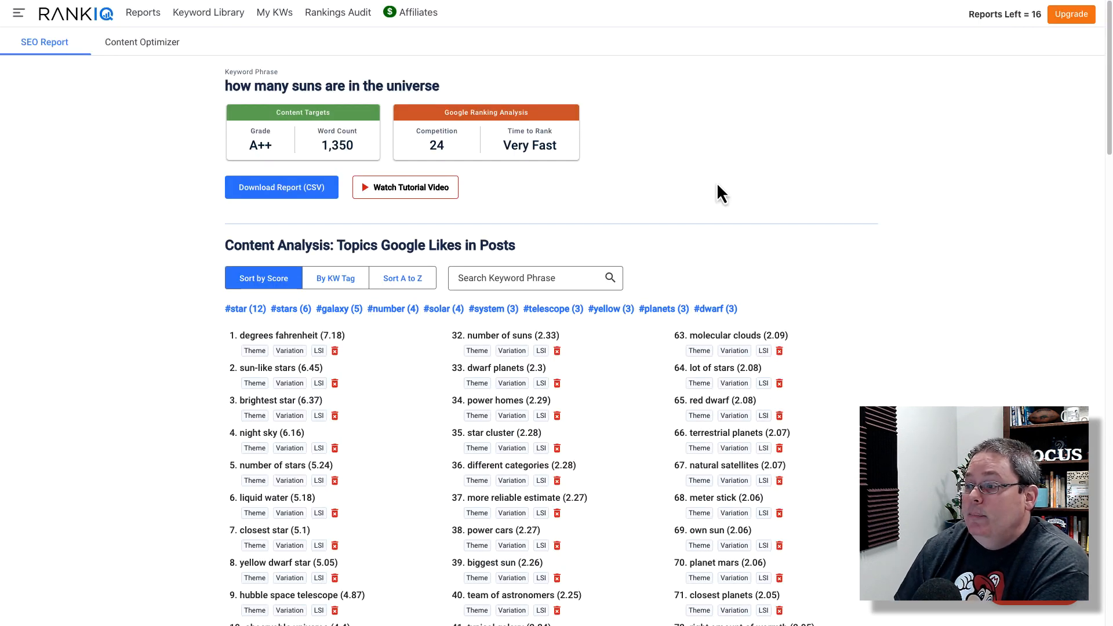
Step: Copy the report's keyword phrase and review the Content Analysis list of topics Google likes in posts
triple_click(242, 86)
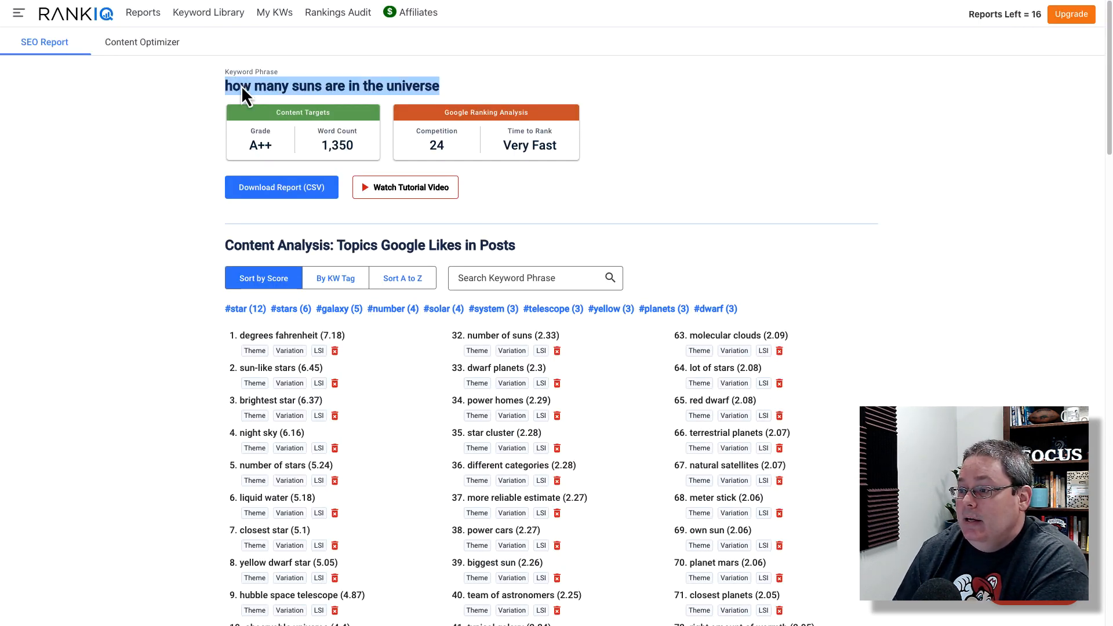
right_click(242, 85)
left_click(258, 104)
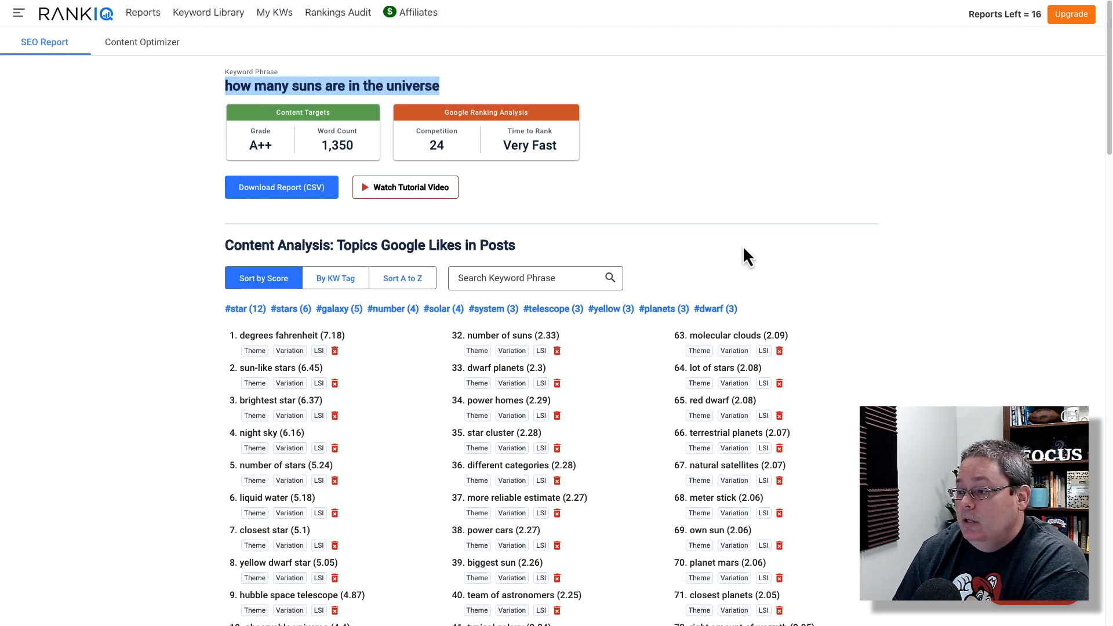
scroll(743, 248, "down", 2)
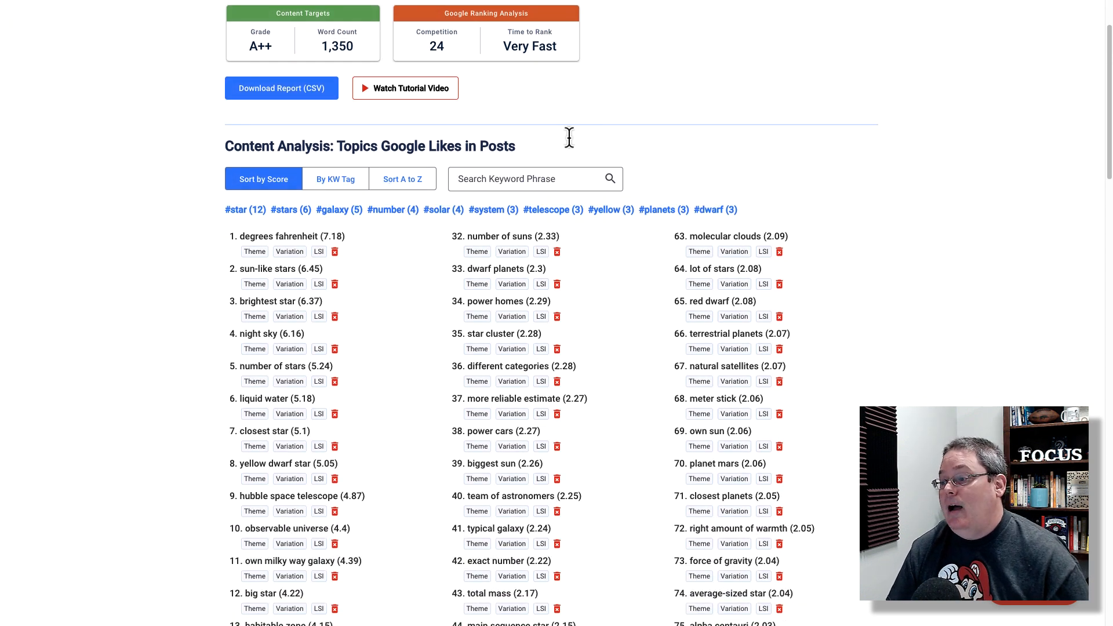
left_click_drag(222, 146, 551, 152)
scroll(398, 346, "down", 2)
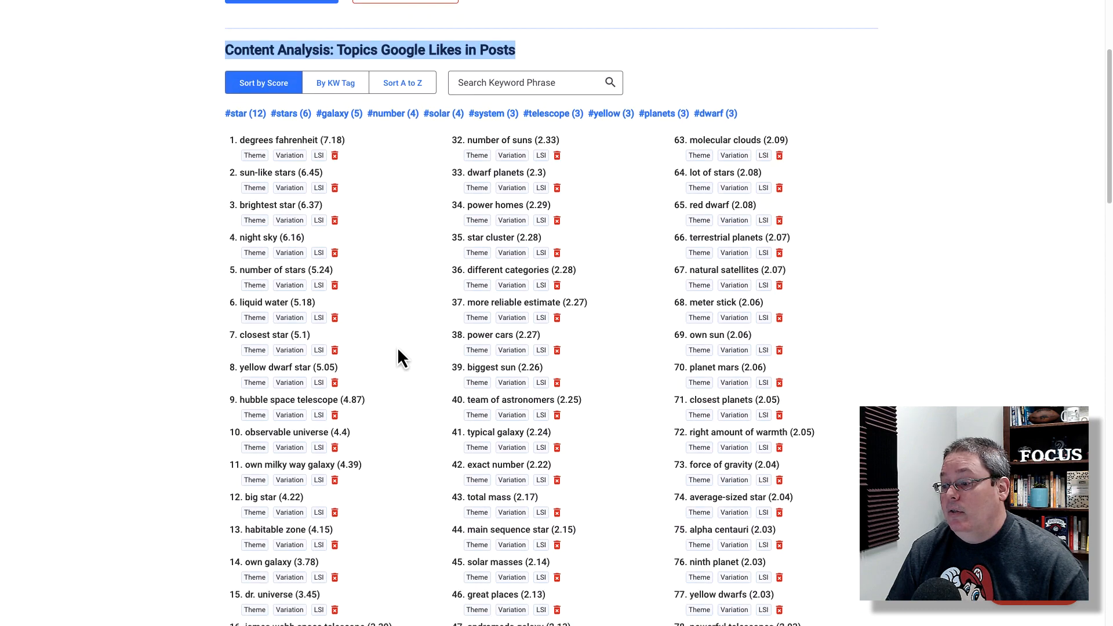
scroll(398, 347, "down", 5)
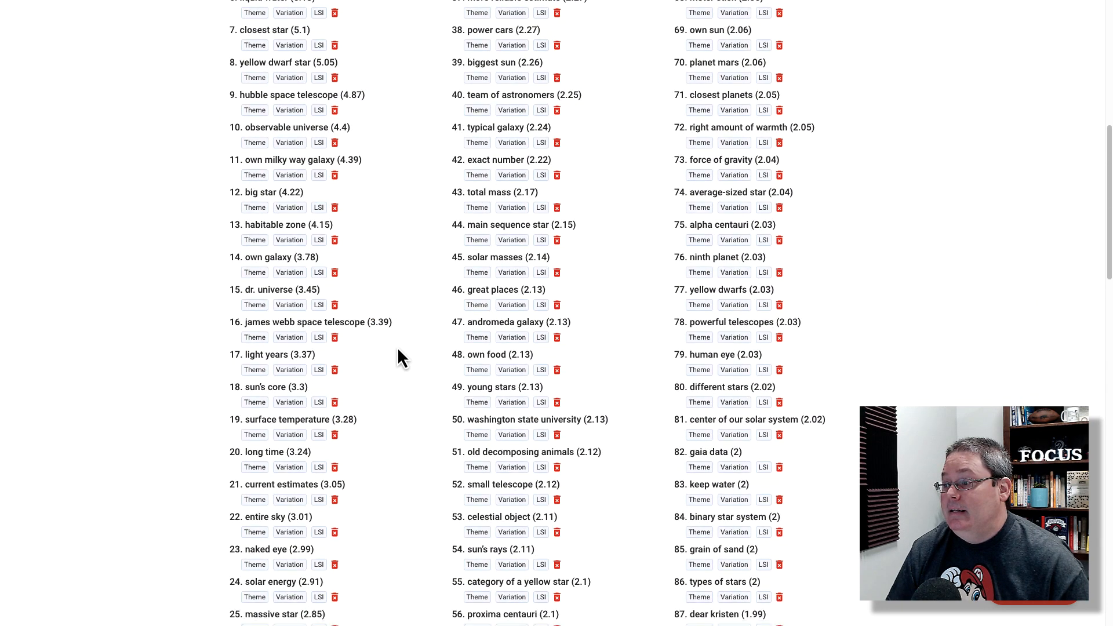
scroll(398, 346, "up", 10)
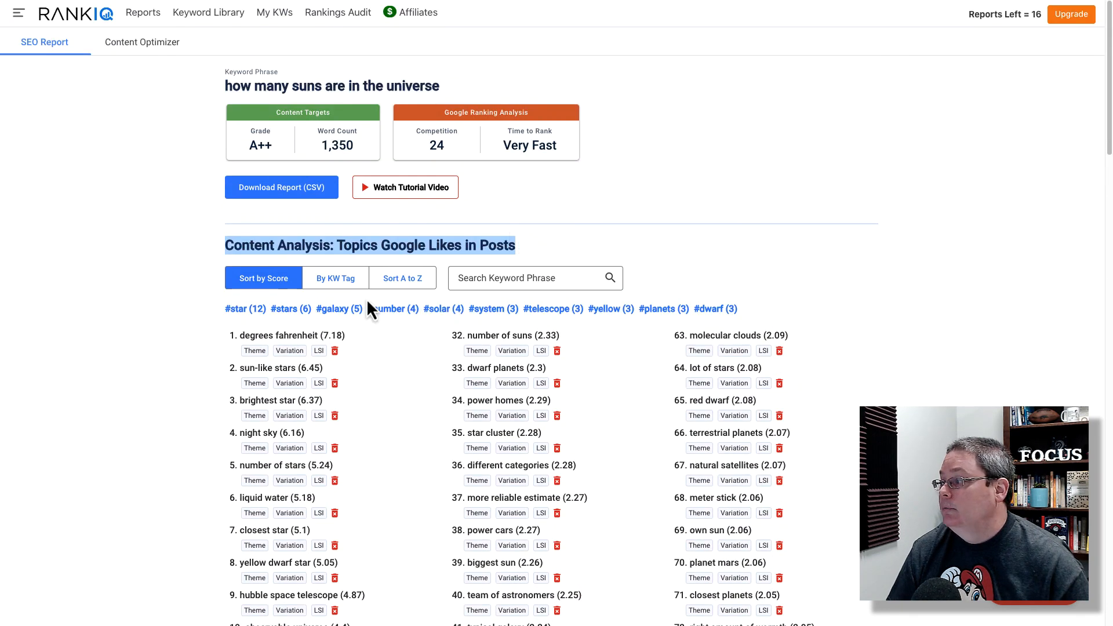
Step: Switch to KoalaWriter and examine the optional Project field and the remaining article creation settings
key("ctrl+Tab")
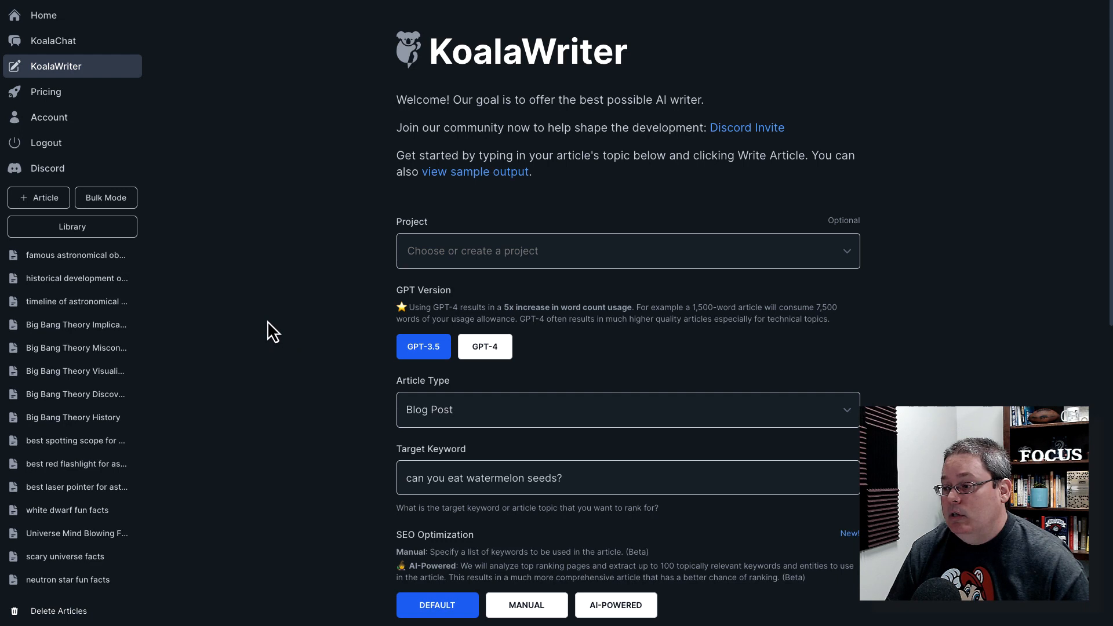
left_click(437, 253)
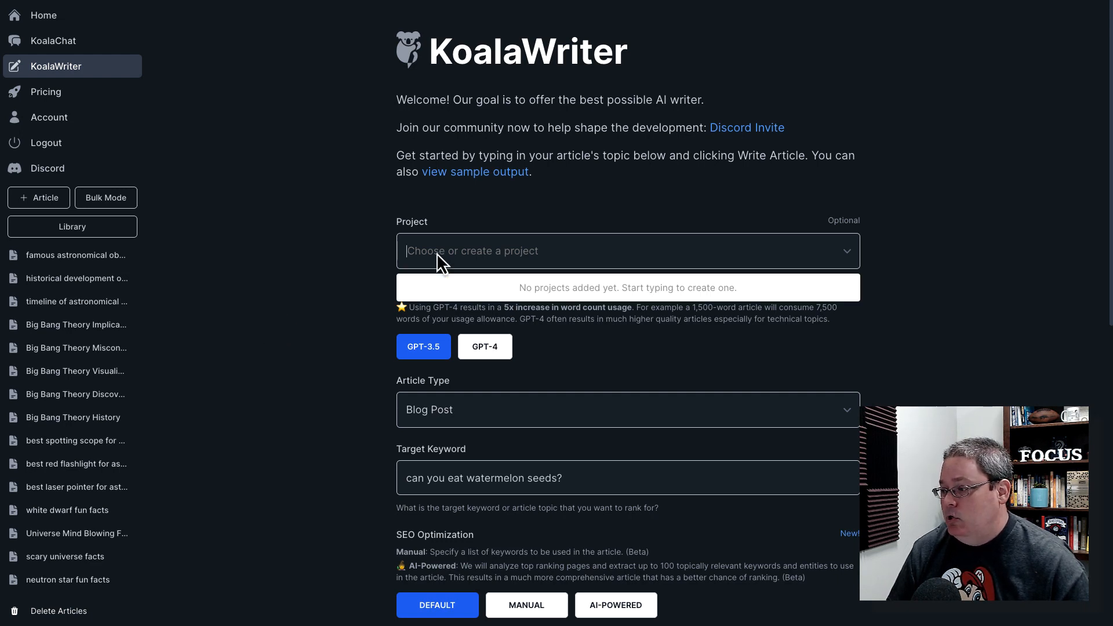
left_click(437, 252)
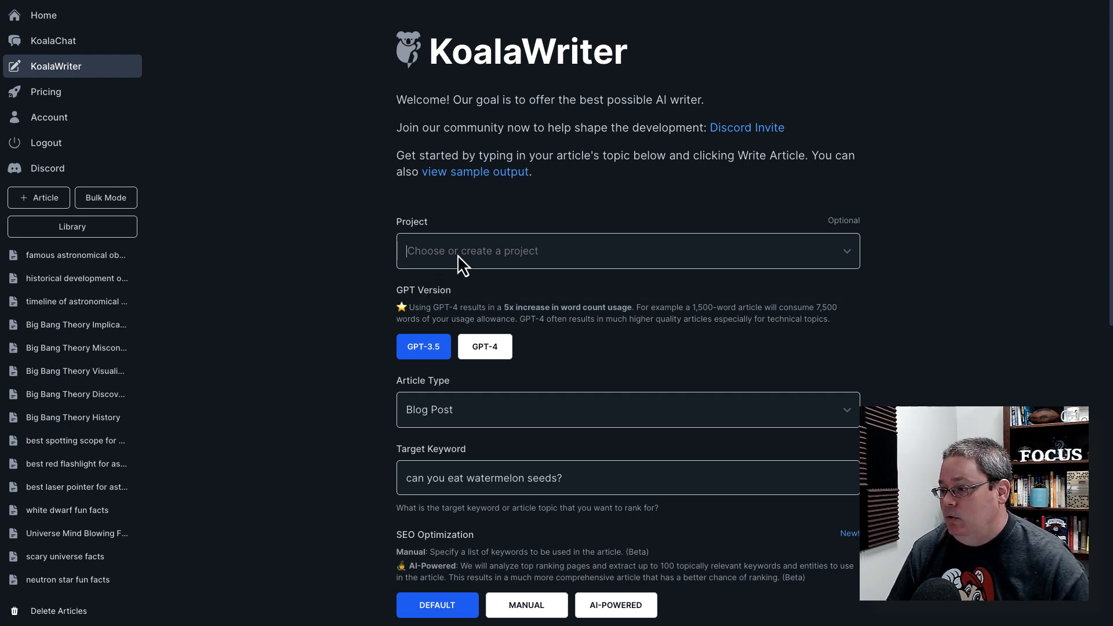
left_click(457, 255)
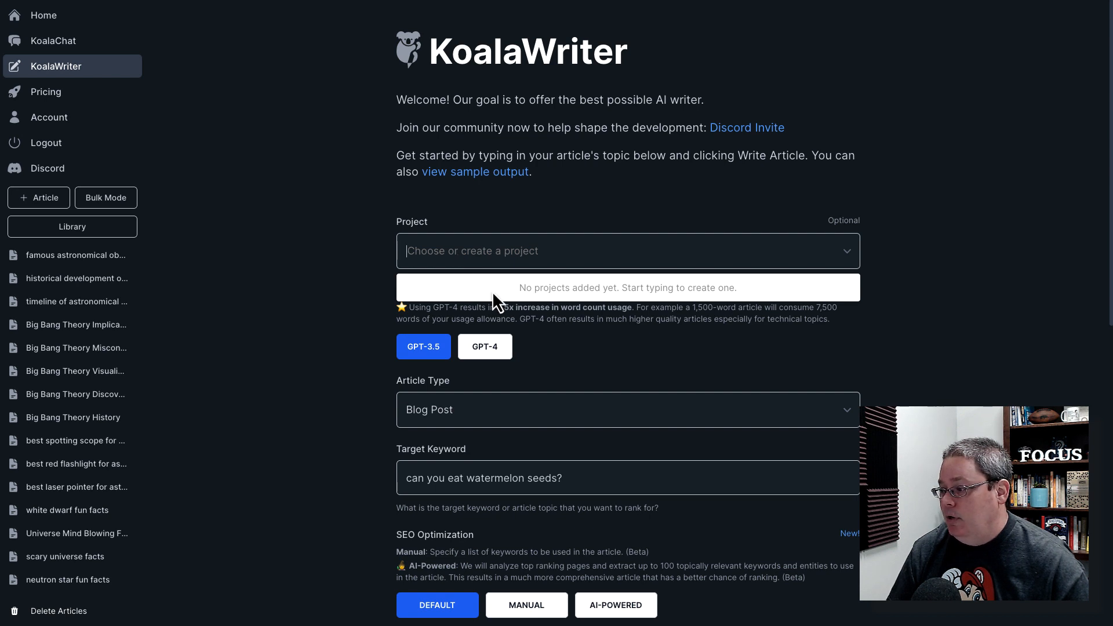
left_click(345, 250)
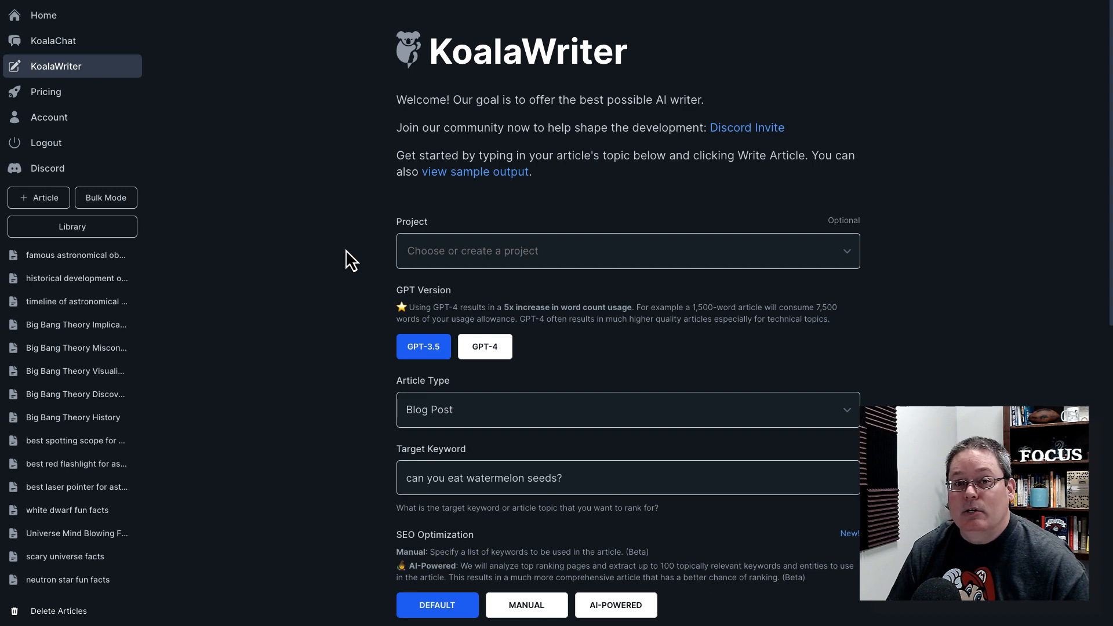
scroll(346, 312, "down", 10)
scroll(346, 317, "down", 1)
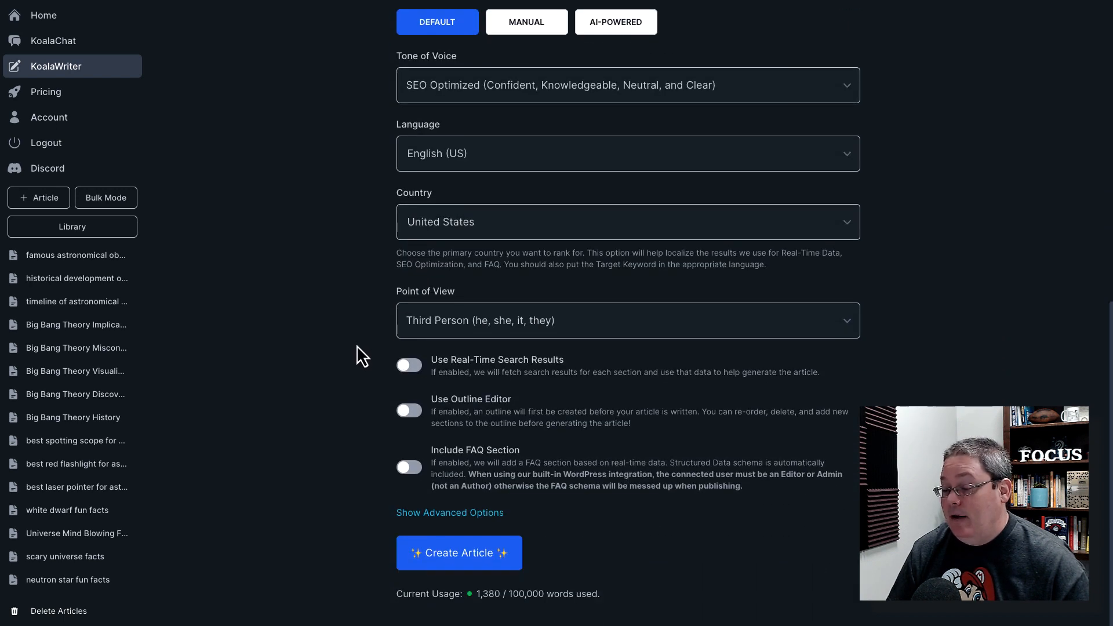
scroll(356, 346, "up", 10)
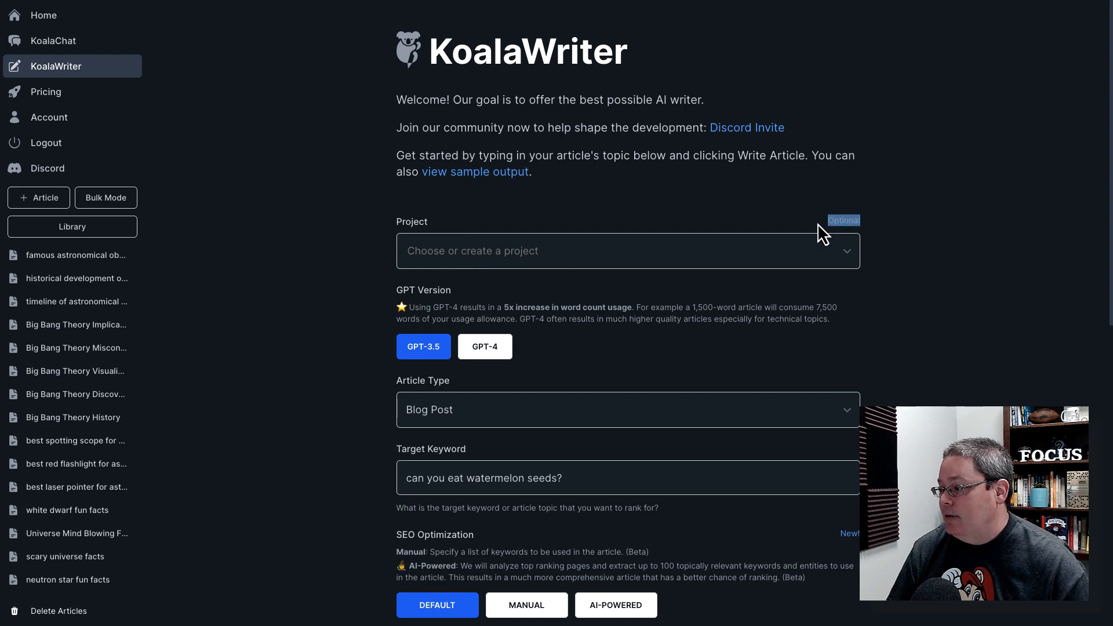
left_click(315, 238)
Step: Set the GPT version to GPT-4 and the target keyword to "how many suns are in the universe"
scroll(318, 240, "down", 1)
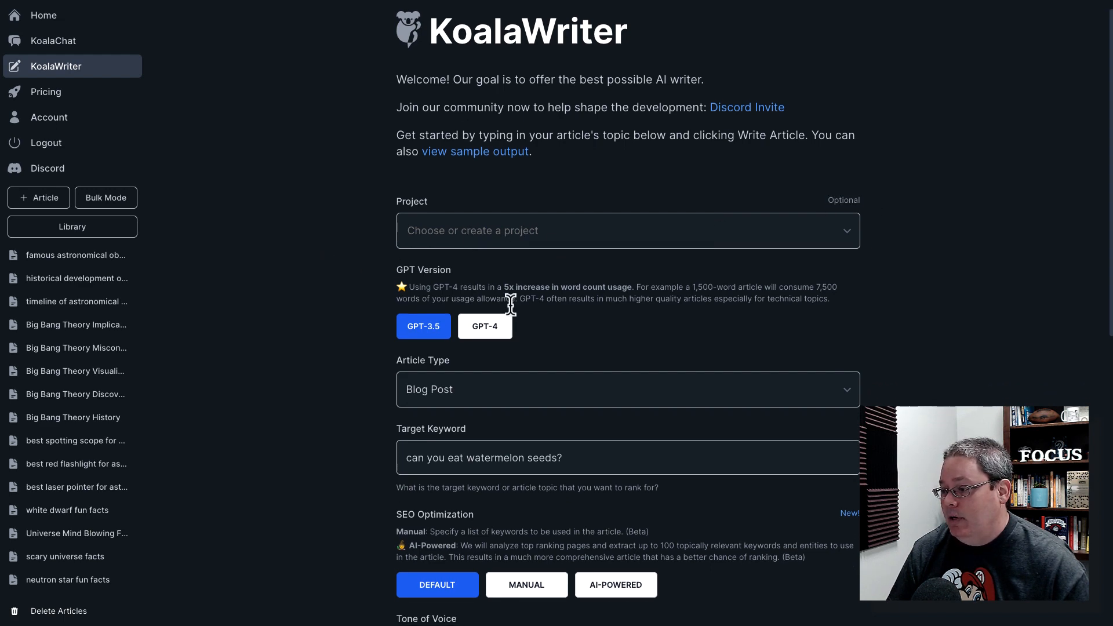
scroll(510, 305, "down", 3)
left_click(490, 193)
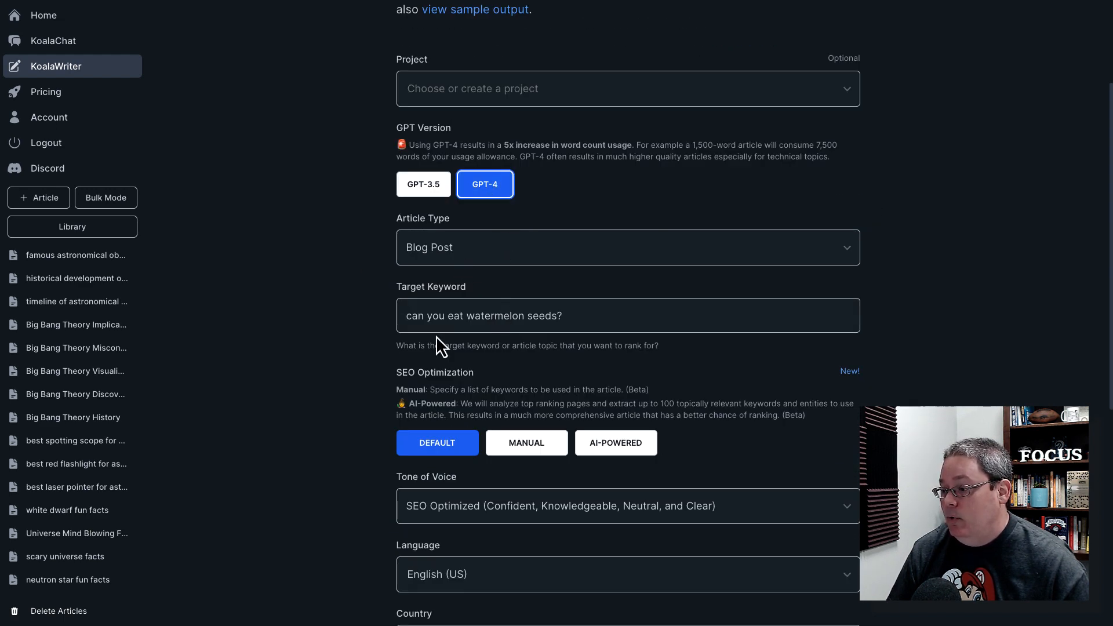
triple_click(435, 316)
type("how many suns are in the universe")
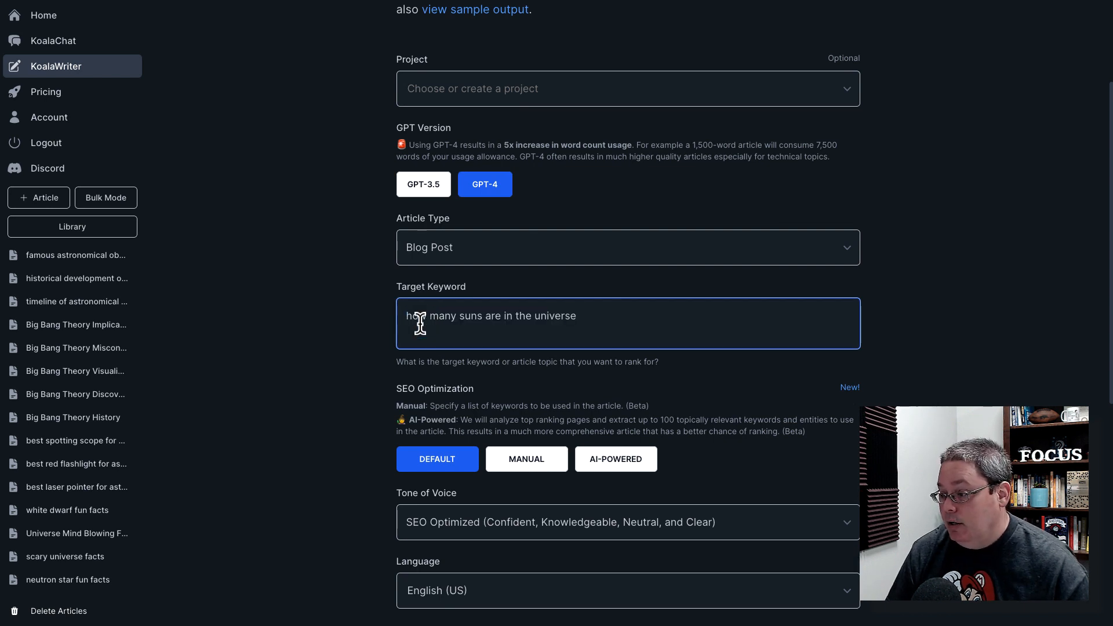
Step: Compare the SEO Optimization modes for the article and set it to Manual
scroll(335, 300, "down", 2)
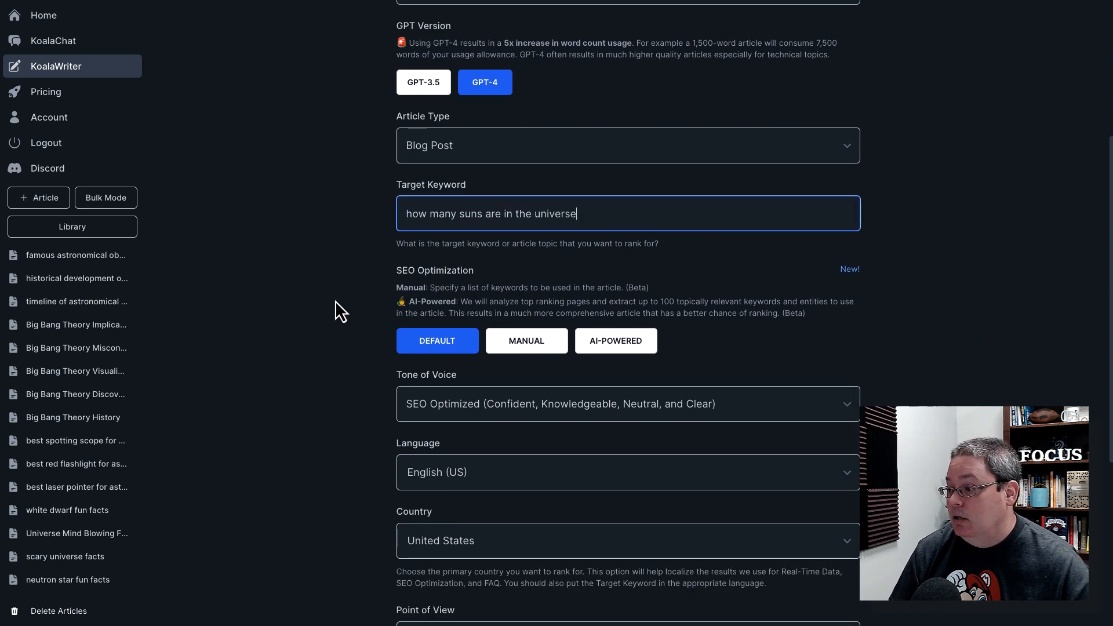
scroll(335, 294, "down", 2)
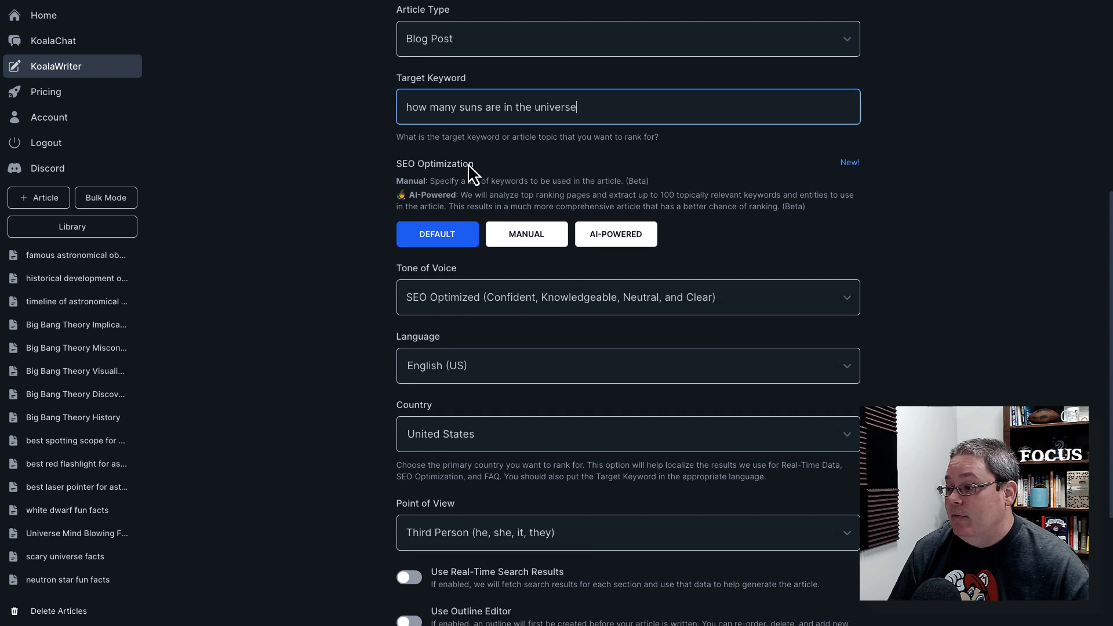
left_click_drag(472, 164, 444, 166)
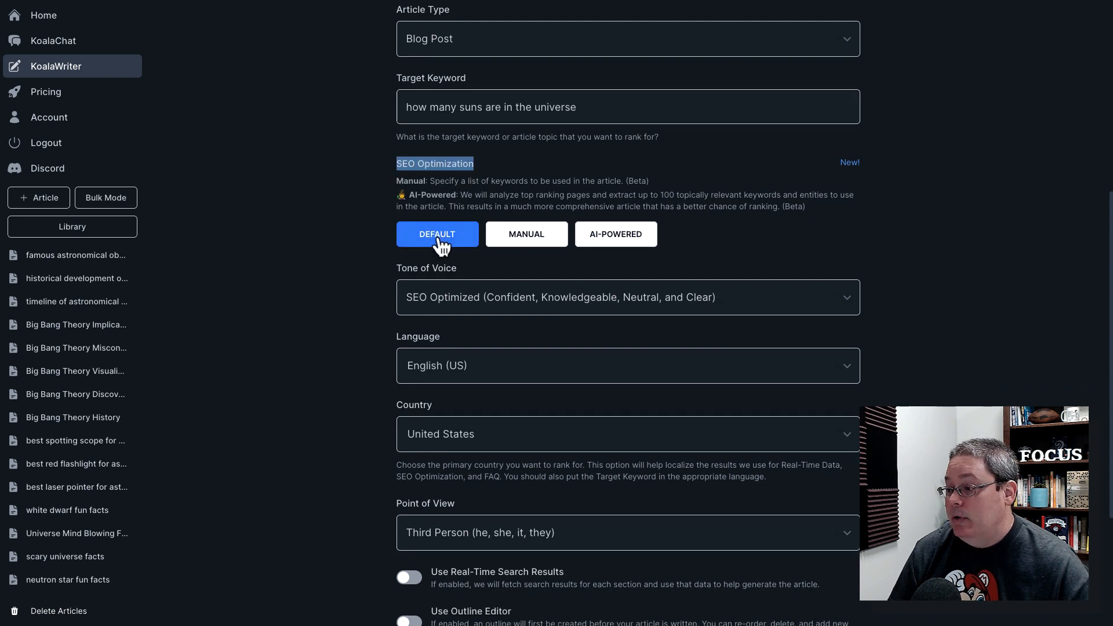
left_click(525, 243)
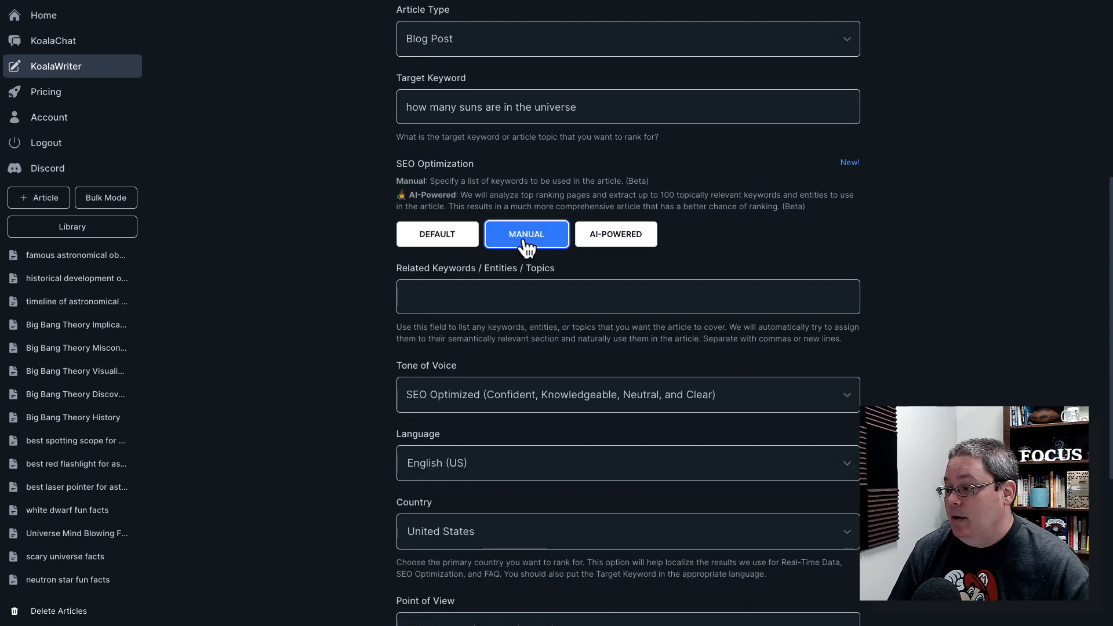
left_click(629, 243)
left_click(518, 243)
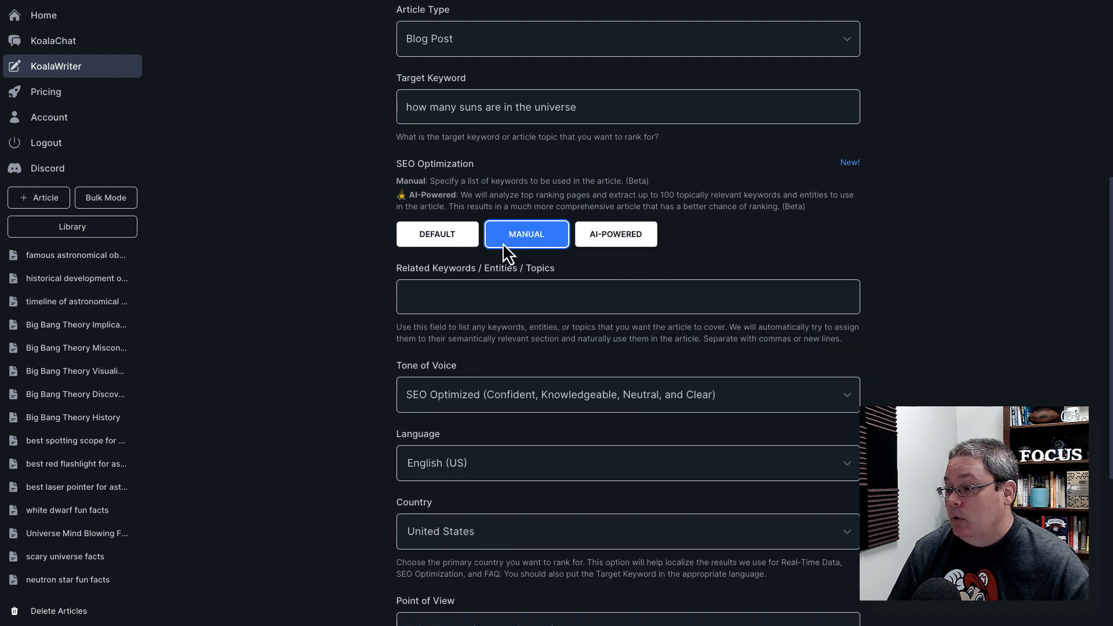
Step: Fill the Related Keywords / Entities / Topics field with the copied list of related topics for the keyword
left_click(415, 298)
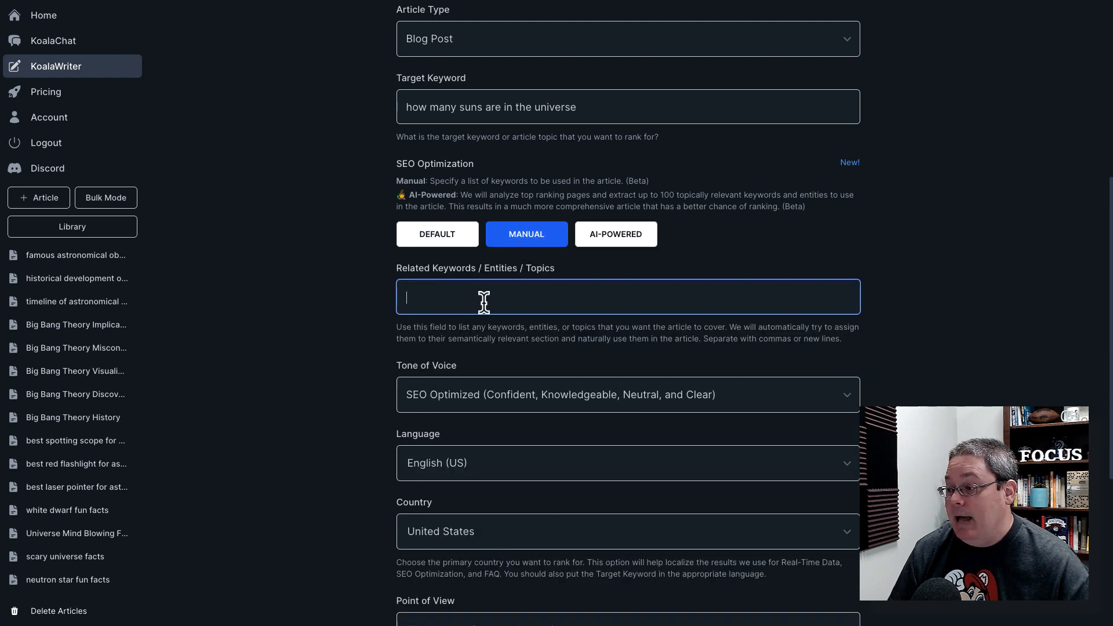
left_click_drag(571, 276, 380, 268)
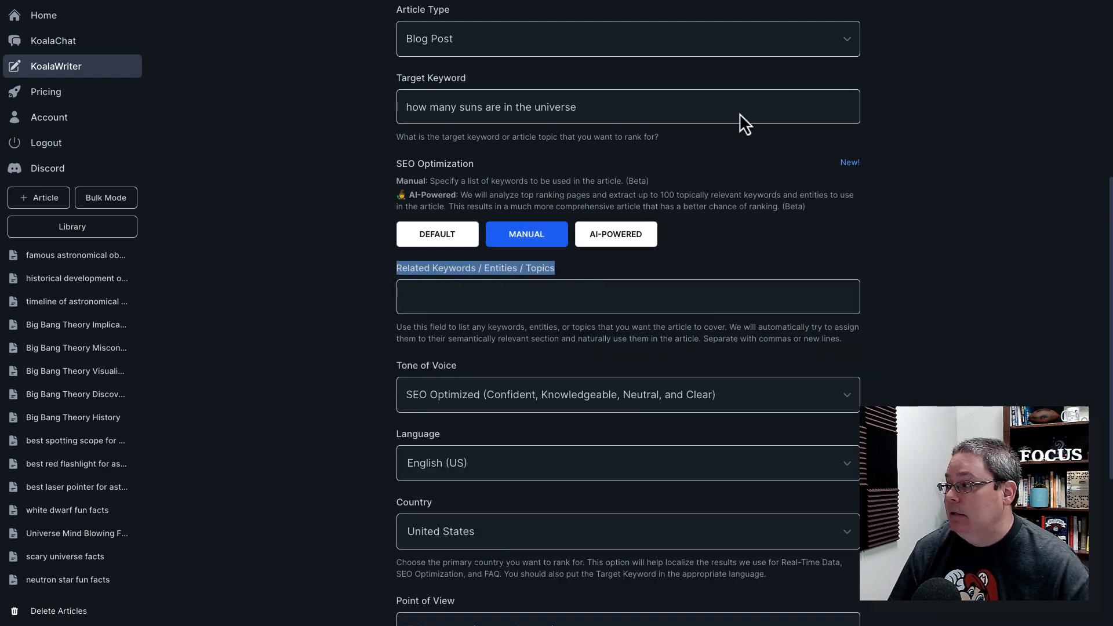
left_click(765, 1)
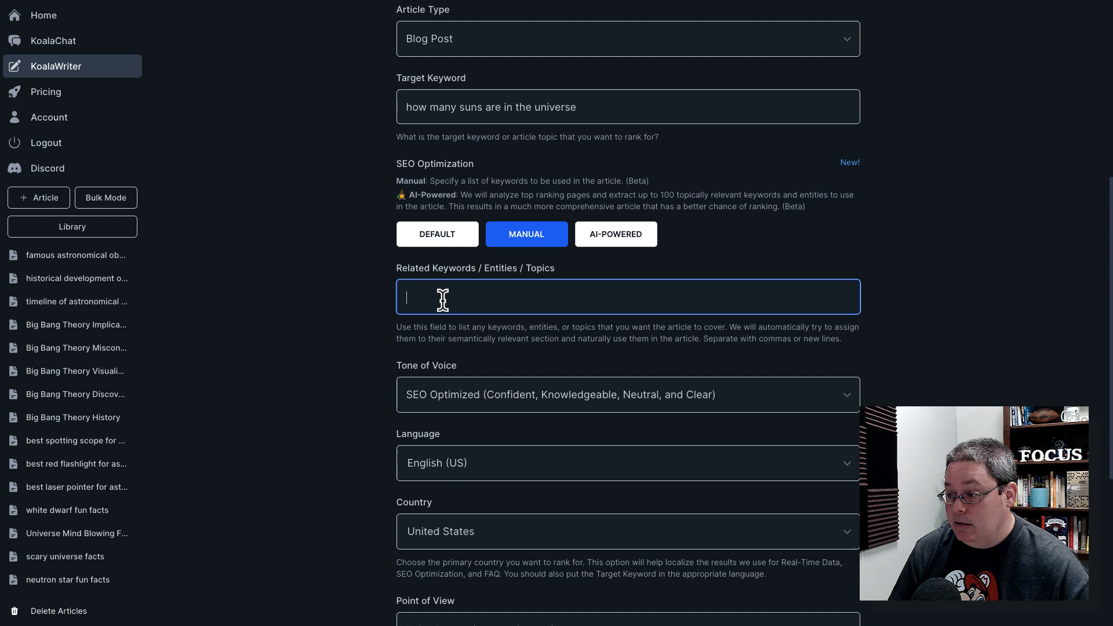
right_click(446, 301)
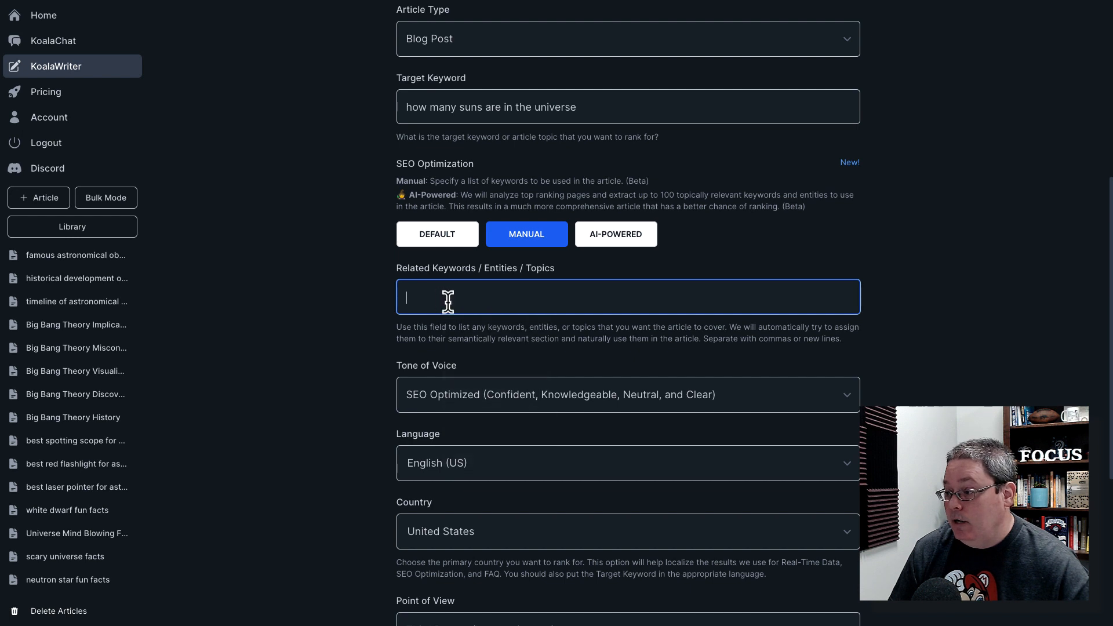
right_click(449, 301)
left_click(479, 377)
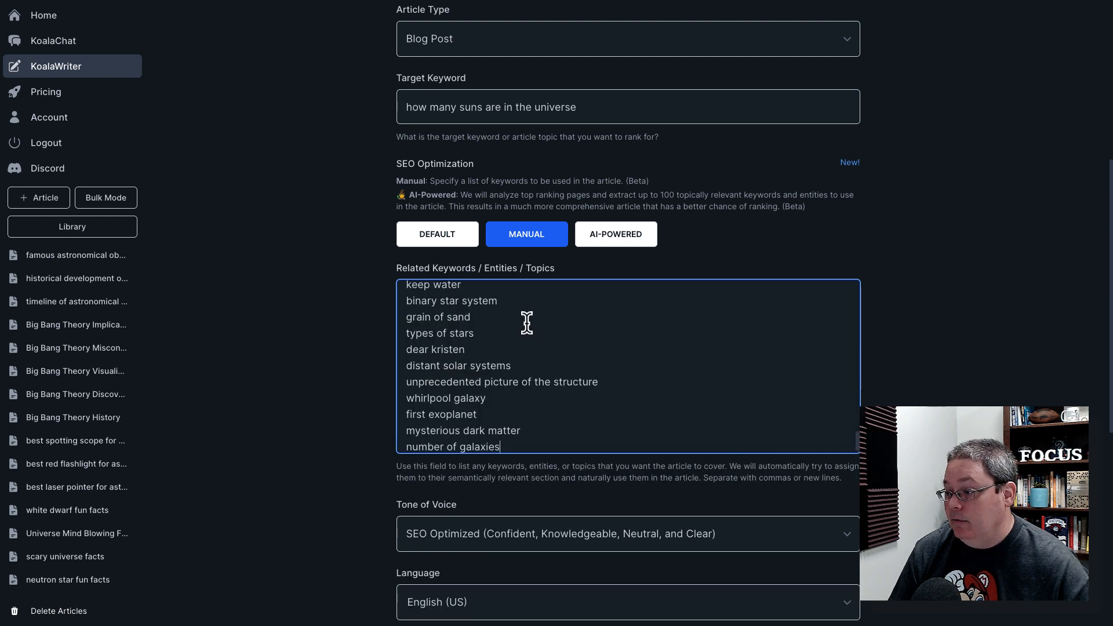
Step: Review the Tone of Voice choices and keep SEO Optimized (Confident, Knowledgeable, Neutral, and Clear)
scroll(592, 393, "down", 1)
scroll(777, 409, "down", 2)
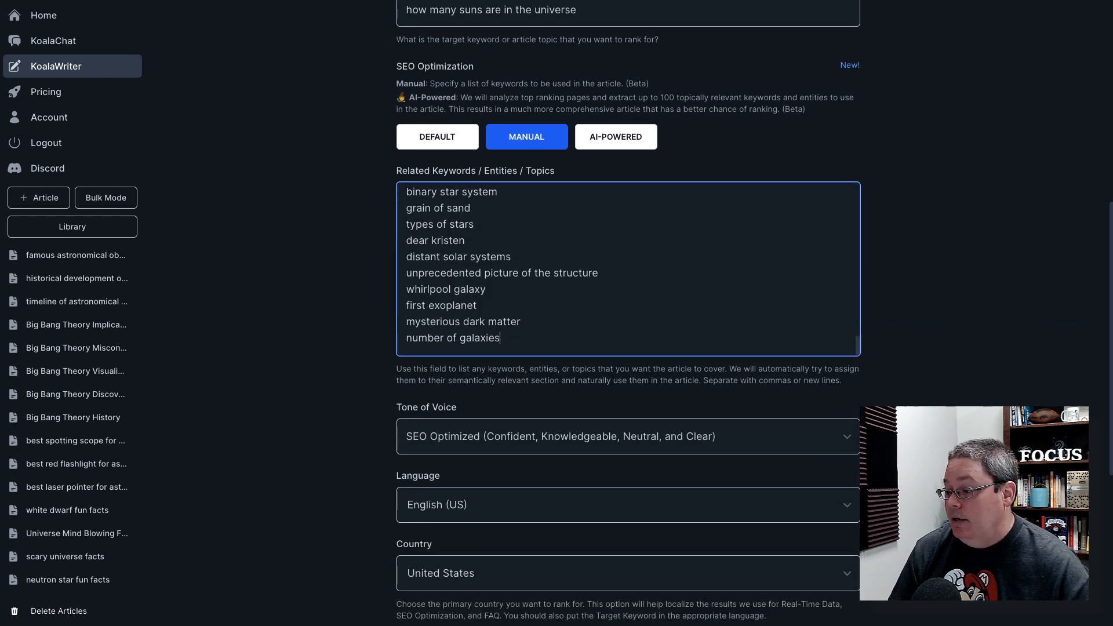
scroll(875, 360, "down", 2)
left_click(847, 344)
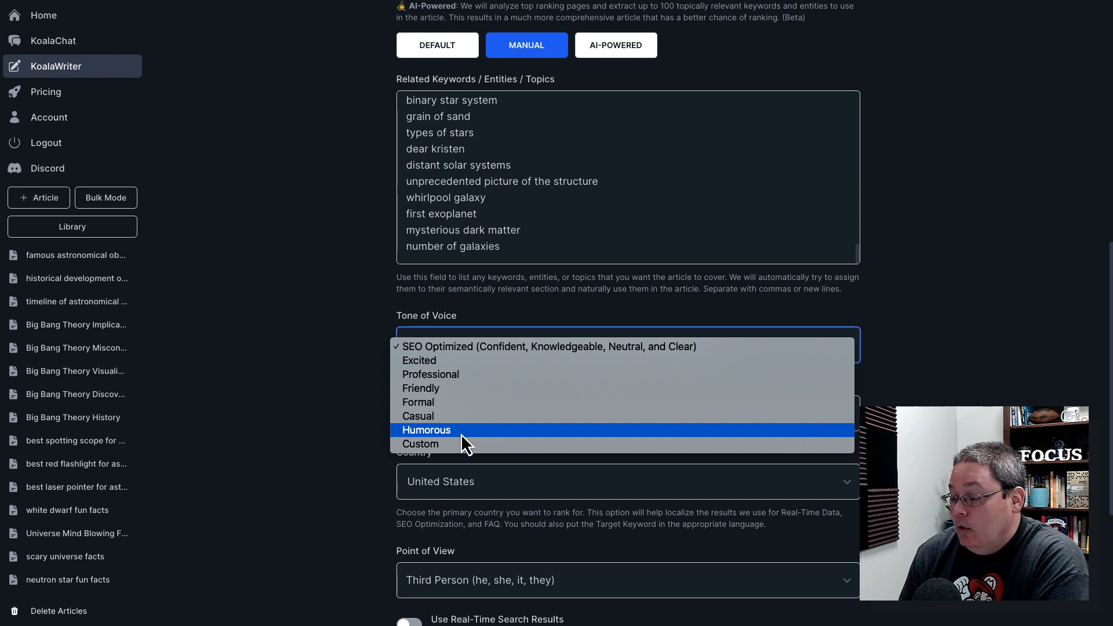
left_click(459, 349)
scroll(887, 350, "down", 2)
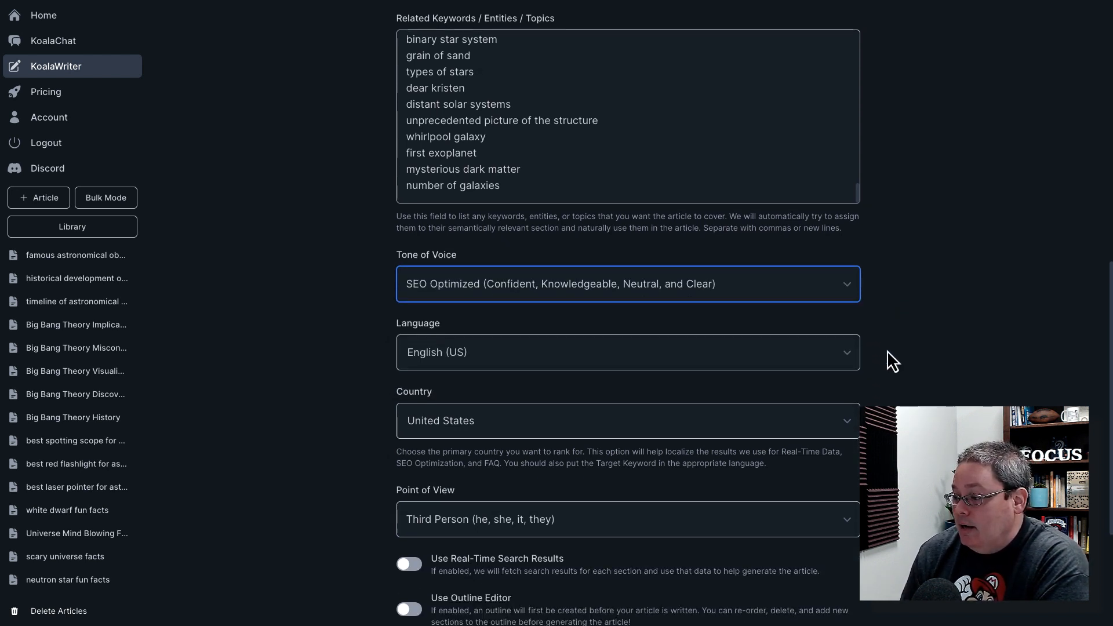
Step: Turn on Use Real-Time Search Results, Use Outline Editor and Include FAQ Section for the article
scroll(888, 349, "down", 2)
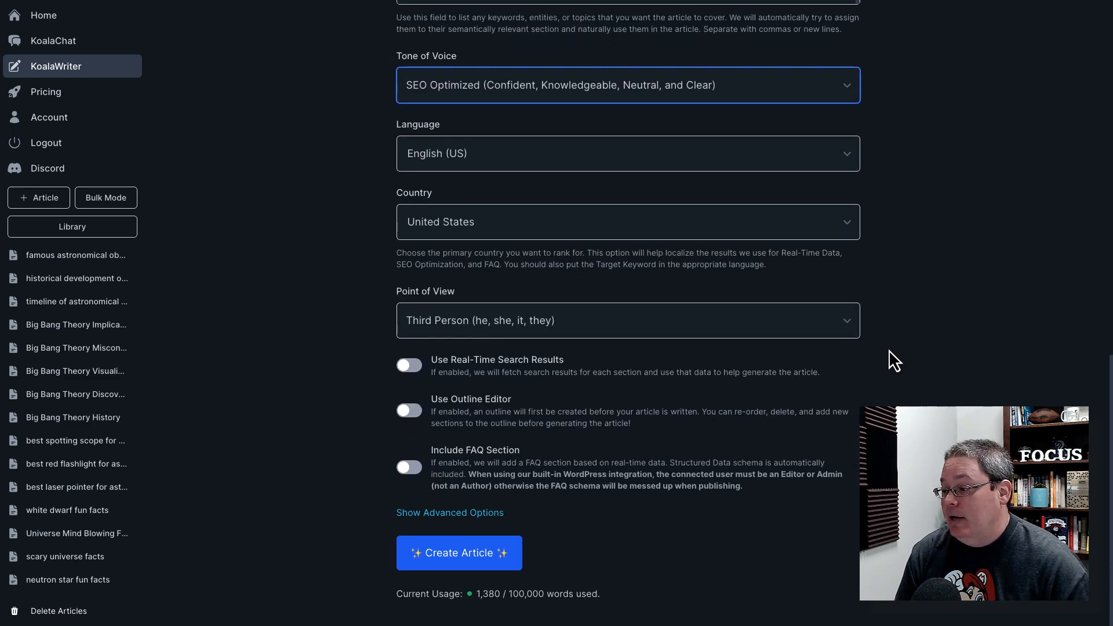
left_click(408, 365)
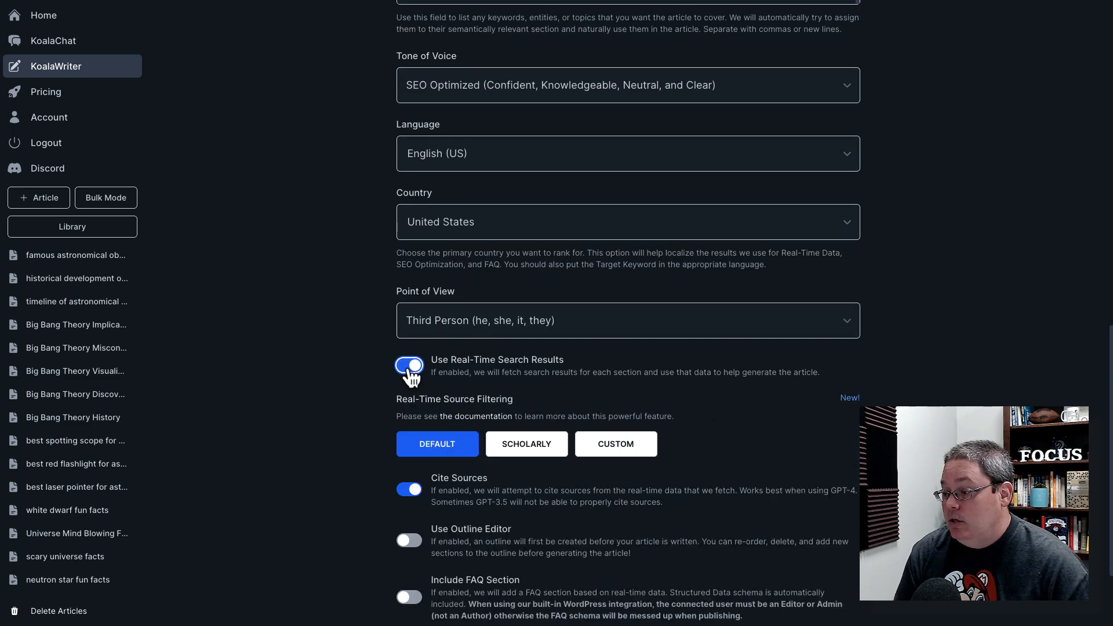
scroll(365, 389, "down", 1)
scroll(361, 389, "down", 2)
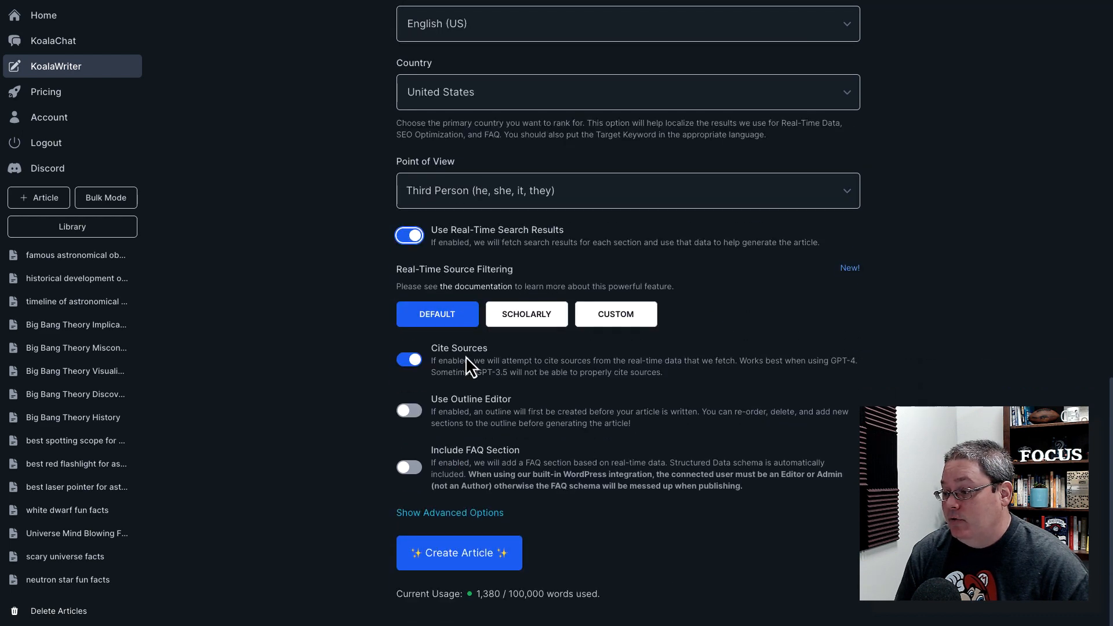
left_click(407, 412)
left_click(406, 468)
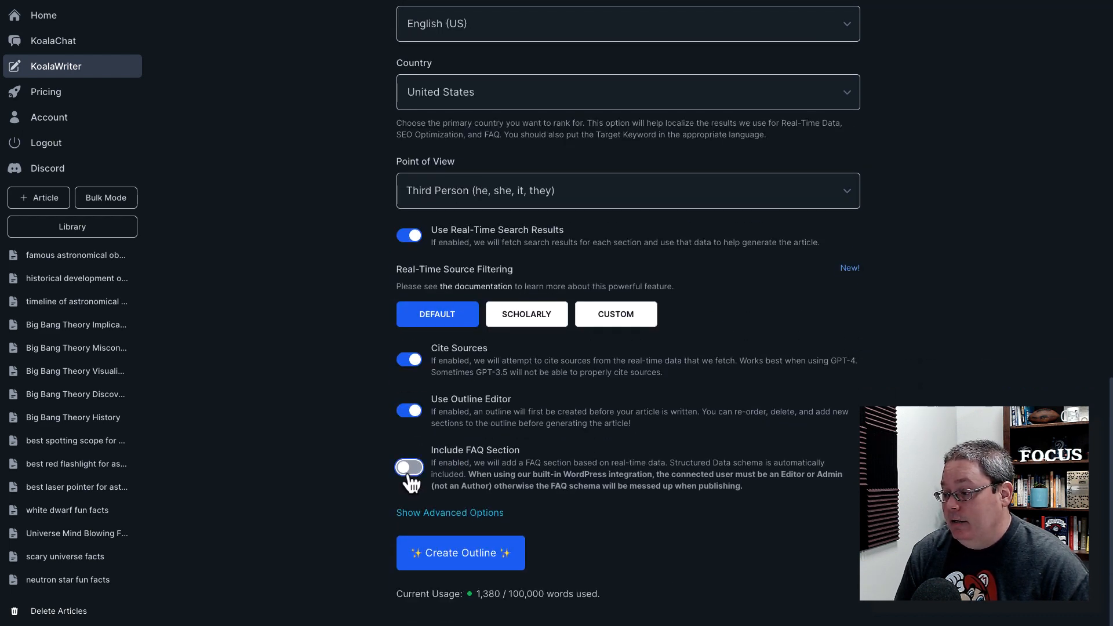
Step: Reveal the advanced article options, including the custom outline and extra prompt fields
left_click(551, 513)
scroll(690, 503, "down", 3)
scroll(689, 502, "down", 3)
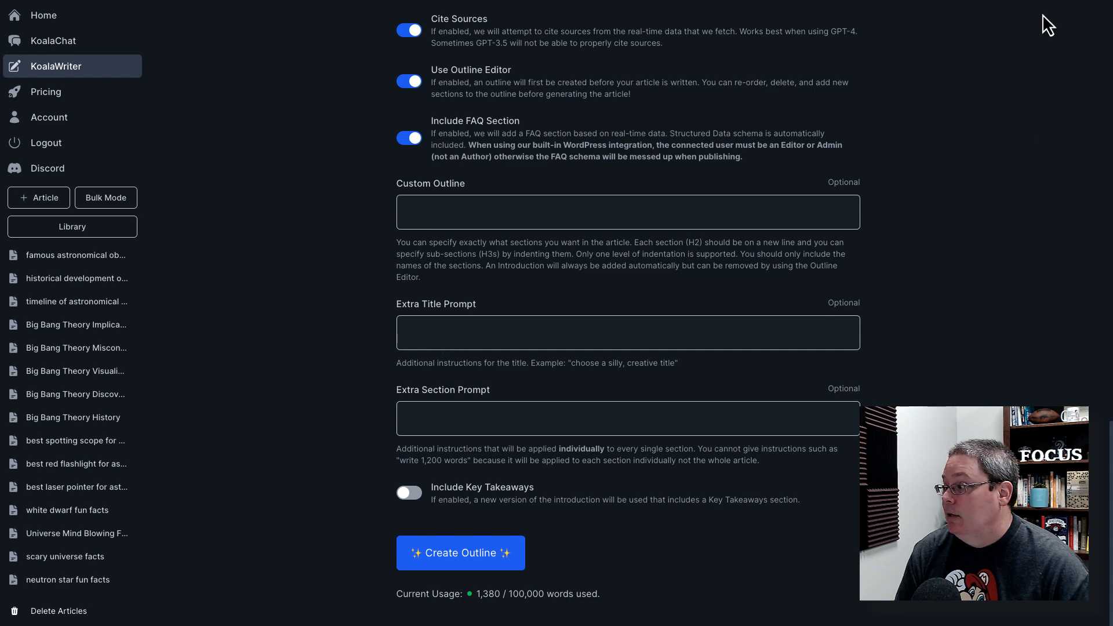
Step: Open the Response Manager and read the saved response for the hypnotic Nickelodeon-style blog post introduction
left_click(1027, 0)
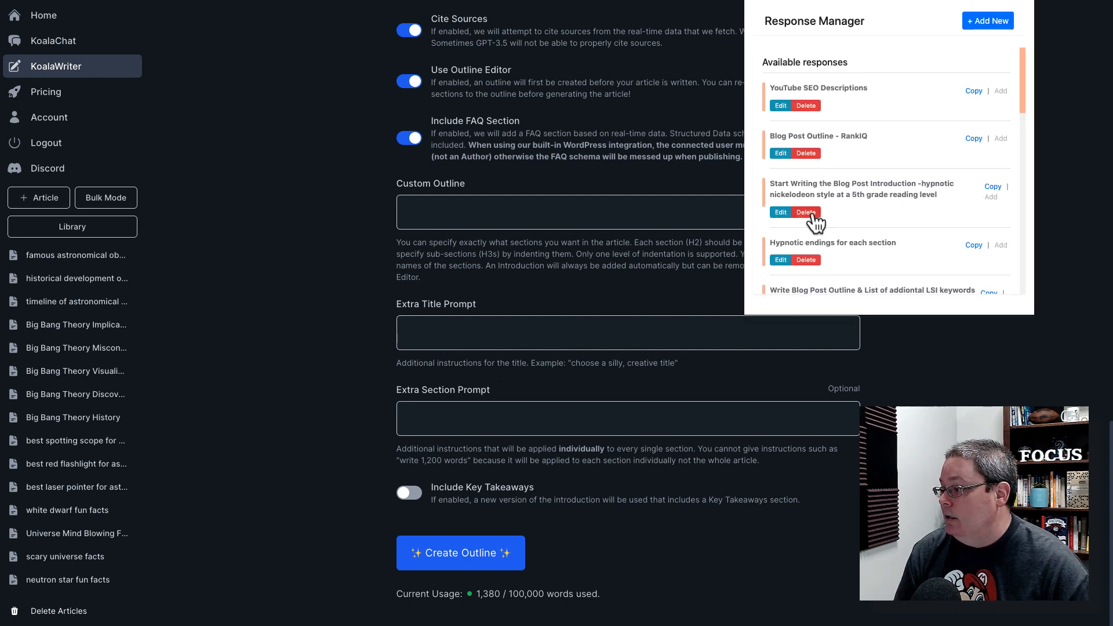
left_click(781, 212)
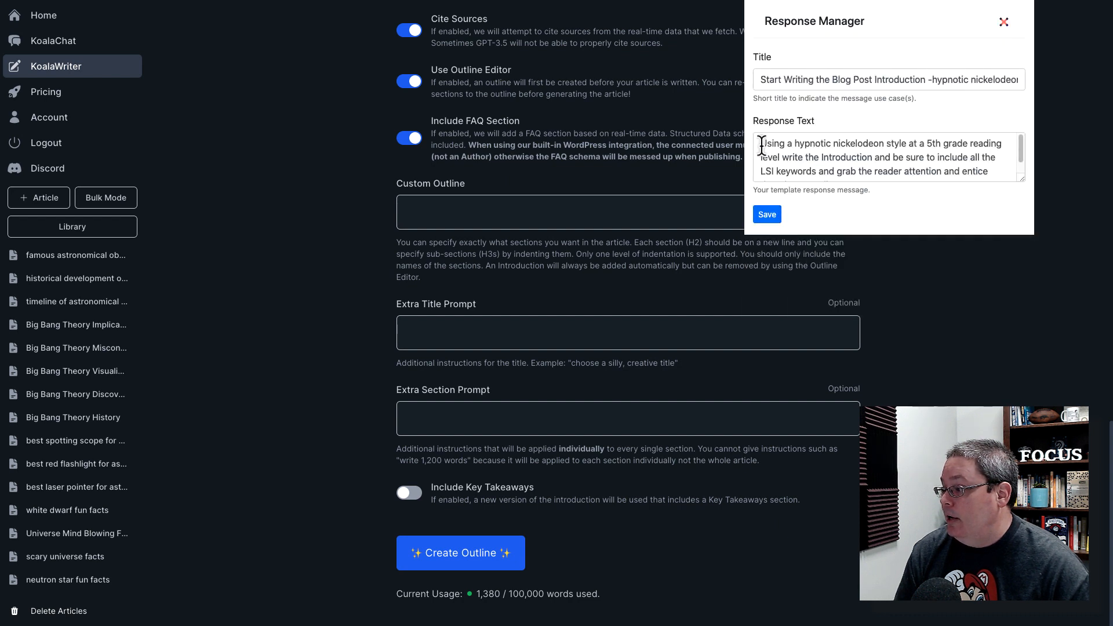
left_click_drag(760, 144, 916, 175)
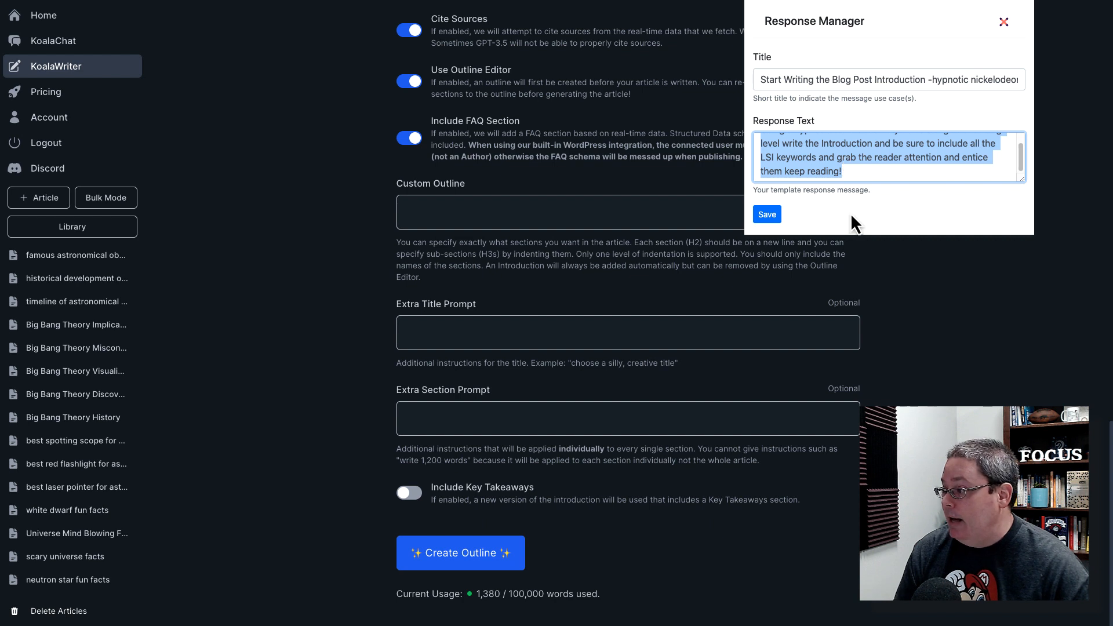
left_click(1004, 23)
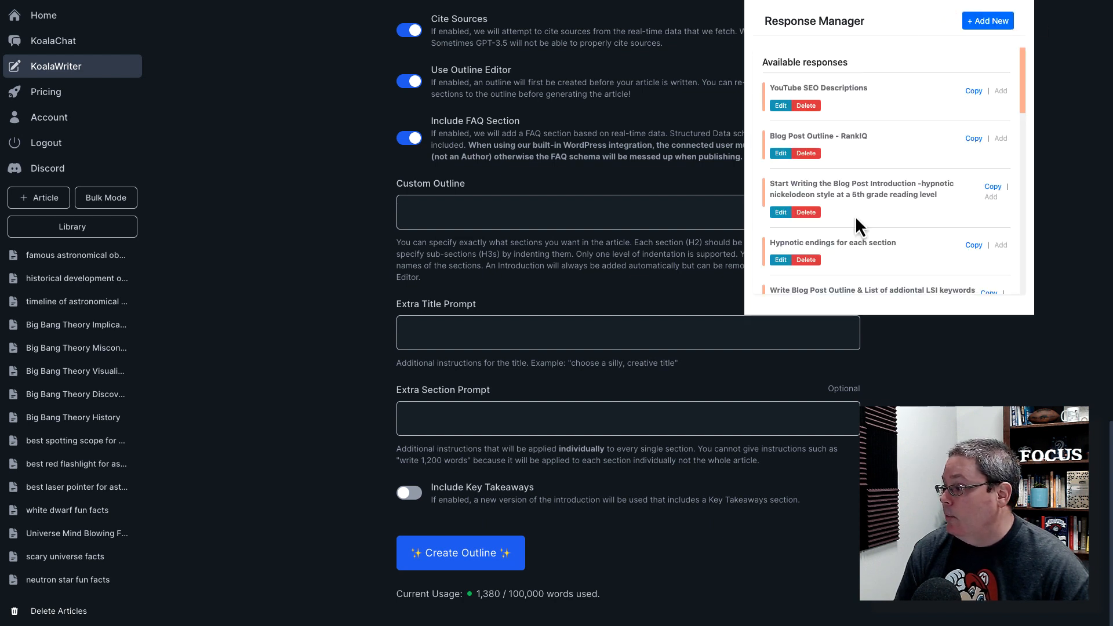
Step: Copy the saved "Blog Post Section 12th Grade with Analogies" response text into the Extra Title Prompt field
scroll(847, 231, "down", 3)
scroll(882, 226, "down", 3)
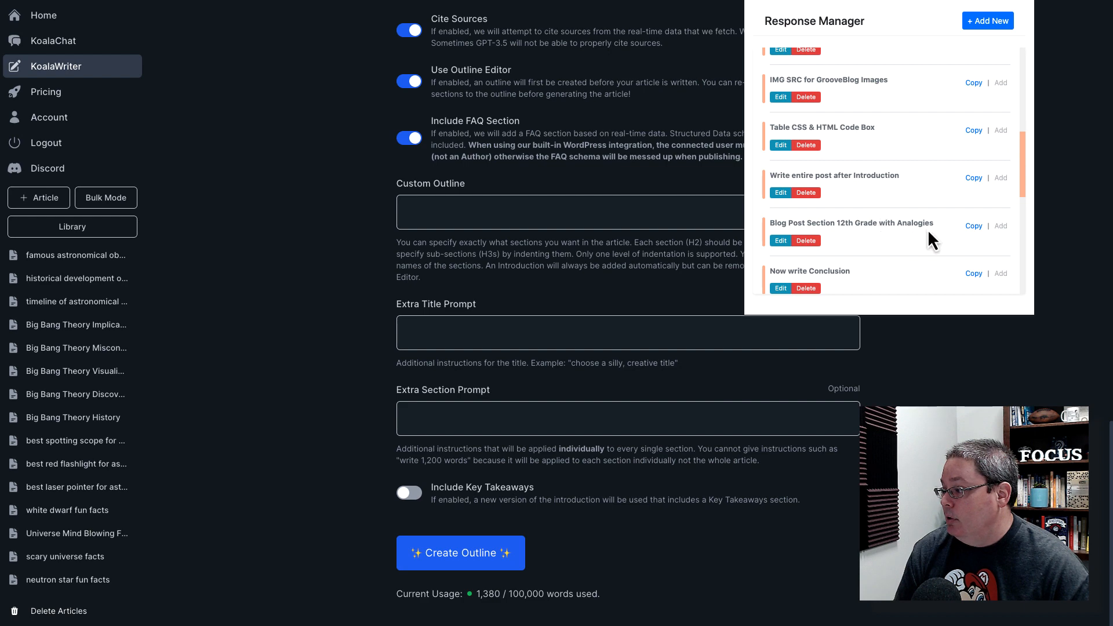
left_click(782, 241)
key("ctrl+a")
left_click(455, 335)
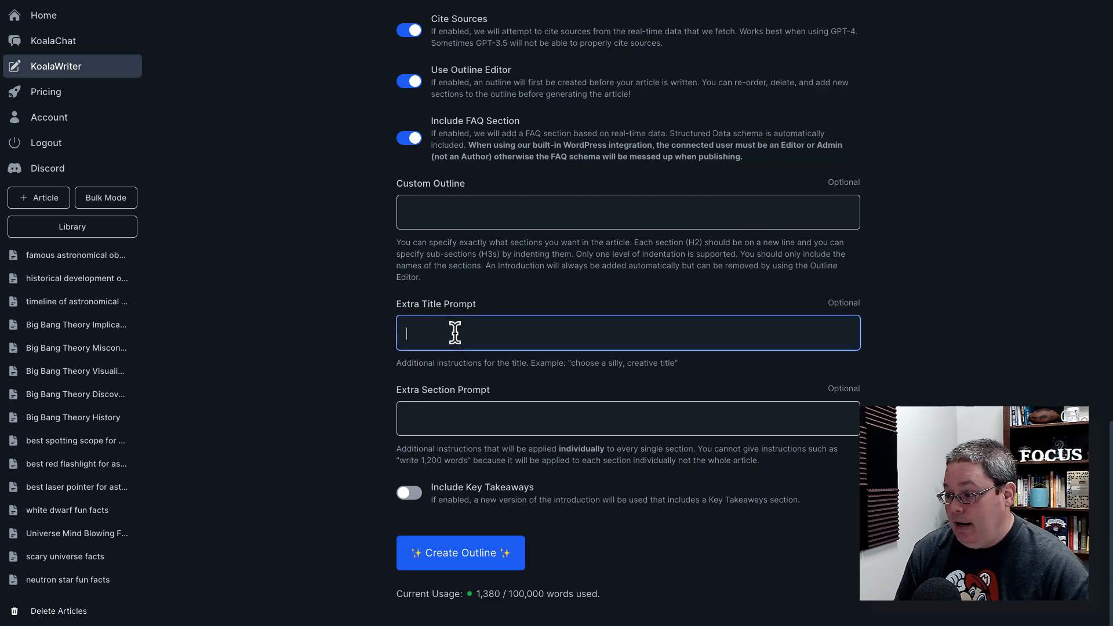
type("Now write The Beginning: Singularity and Inflation, please go deep into the subject as if you were teaching a 12 grade high school class, but keep it at a 5th grade reading level, and interesting with analogies and real world examples where they make sense to help the explanation of the information.")
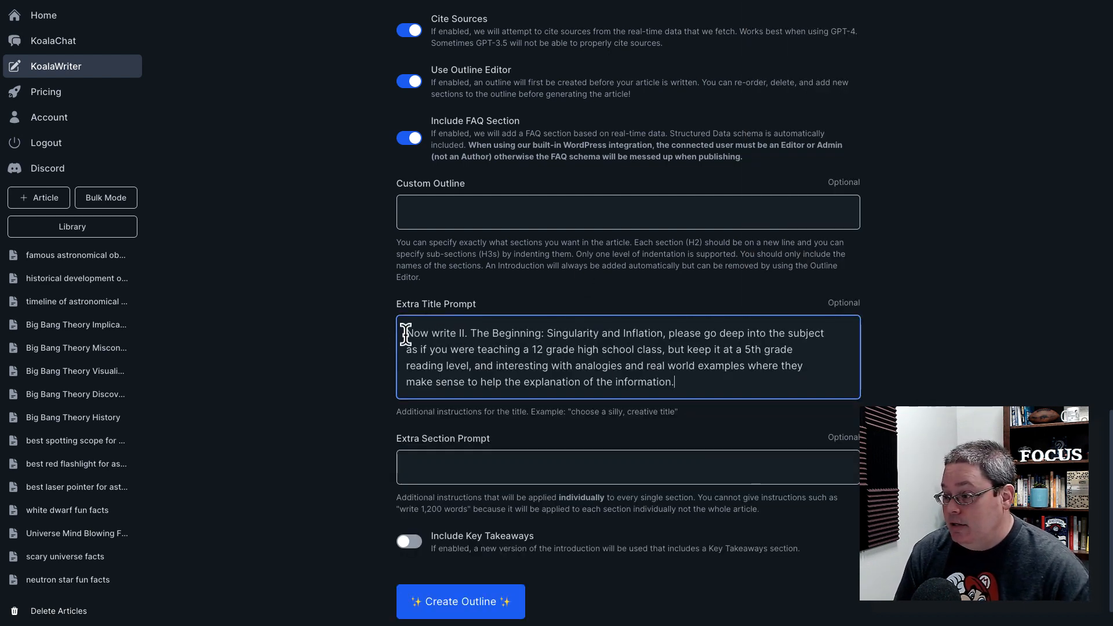
Step: Remove "Now write II. The Beginning: Singularity and Inflation," from the pasted prompt so it starts with a capitalized "Please"
left_click_drag(407, 333, 672, 335)
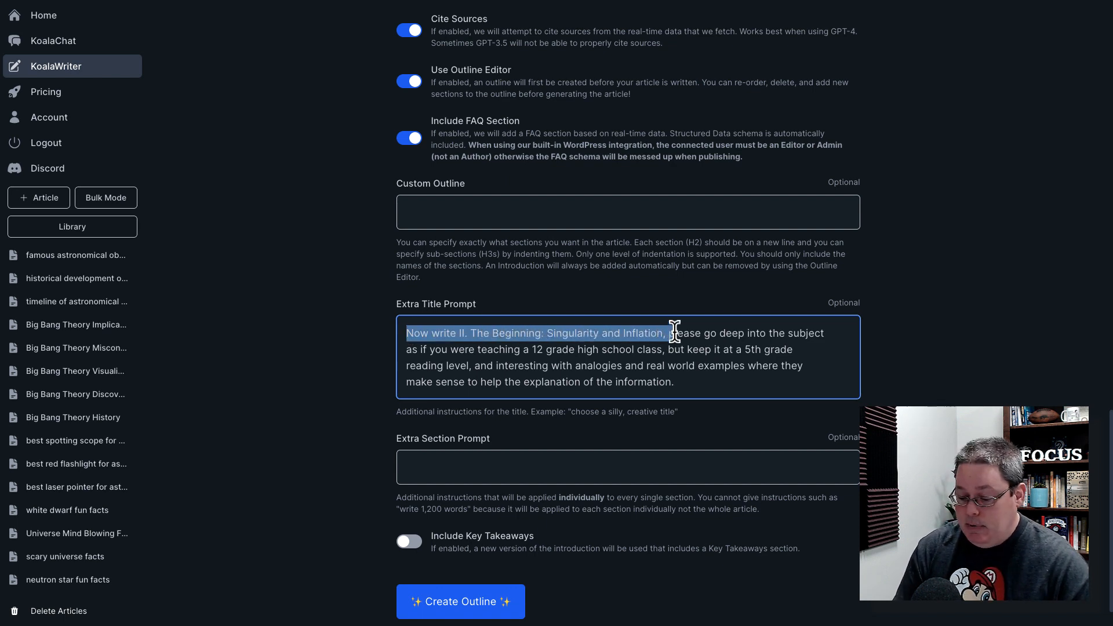
key("BackSpace")
key("Delete")
type("P")
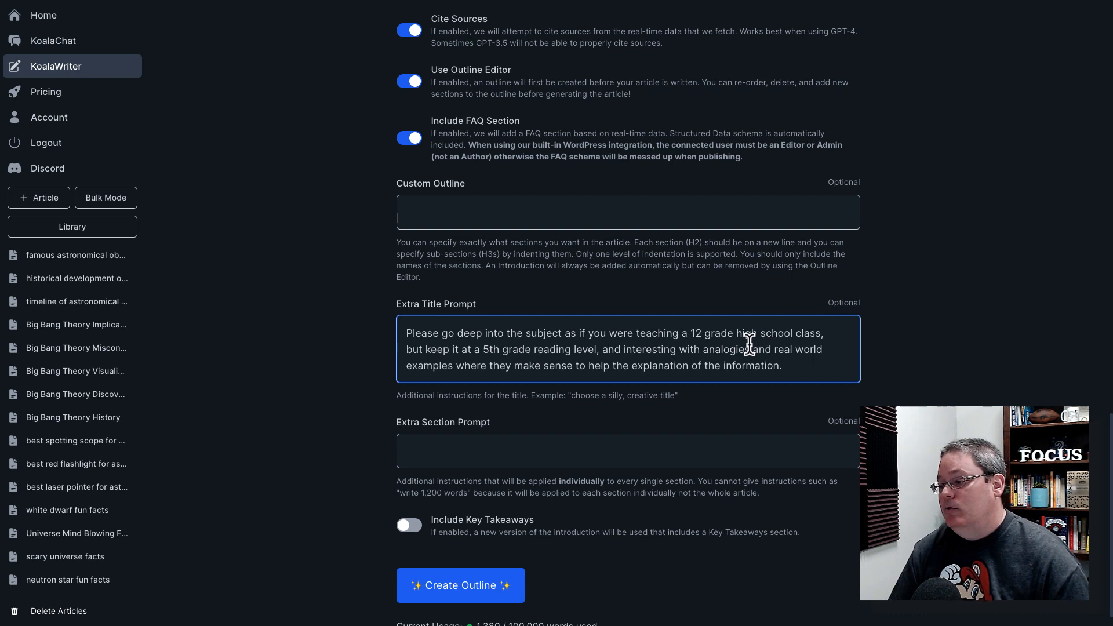
Step: Move the whole prompt text from the Extra Title Prompt field to the Extra Section Prompt field
left_click_drag(791, 366, 406, 334)
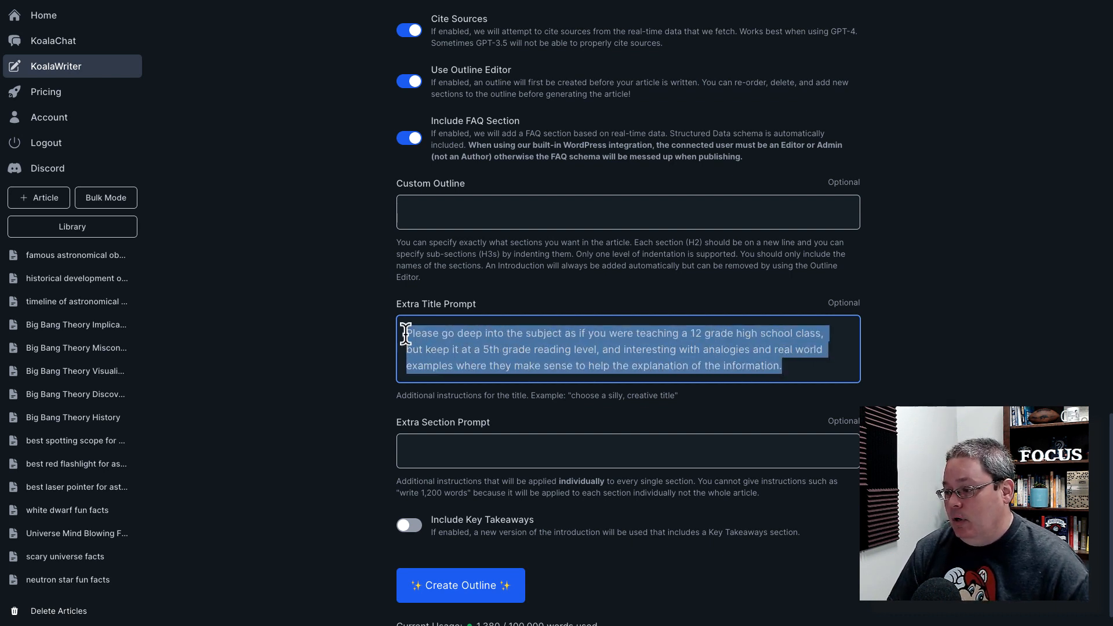
key("ctrl+x")
left_click(432, 415)
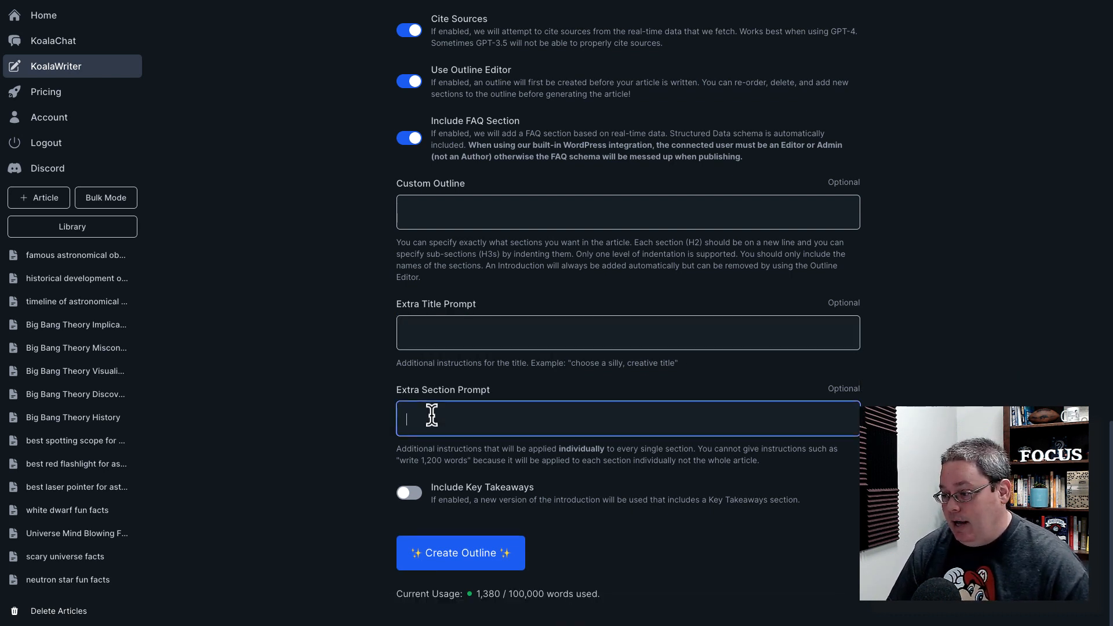
key("ctrl+v")
left_click_drag(502, 395, 437, 390)
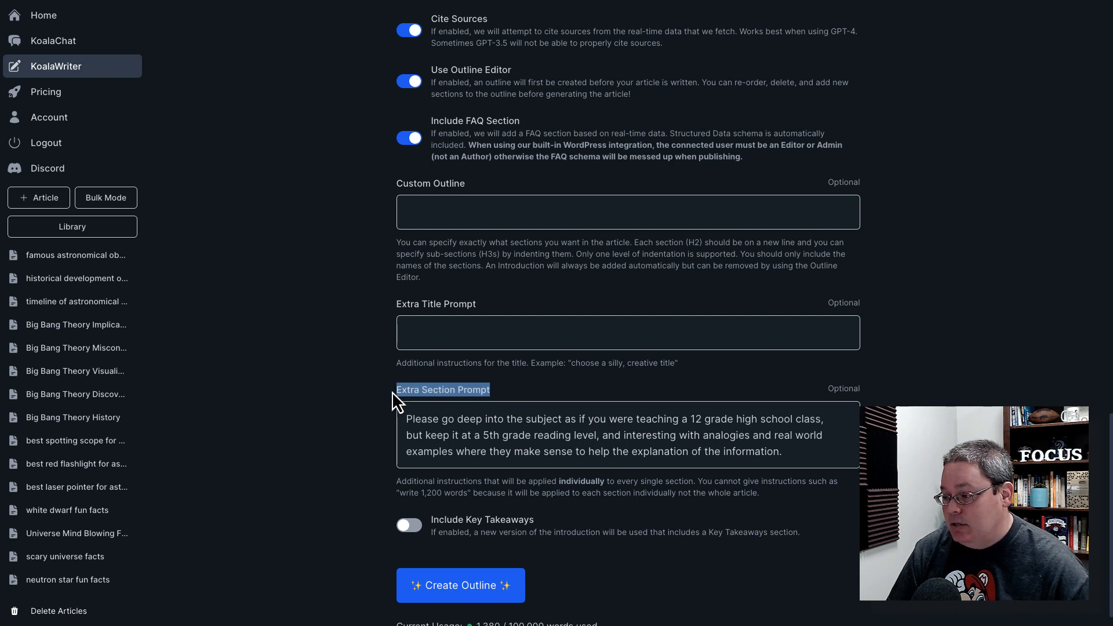
Step: Turn on Include Key Takeaways and create the article outline with the chosen settings
left_click(408, 525)
scroll(714, 492, "down", 1)
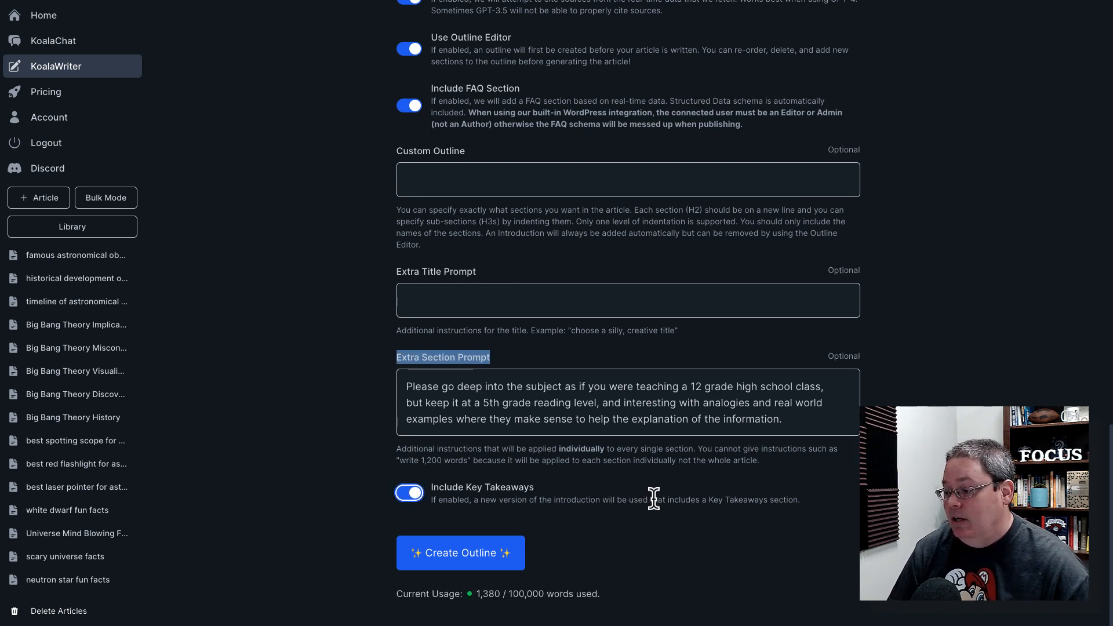
scroll(654, 499, "up", 5)
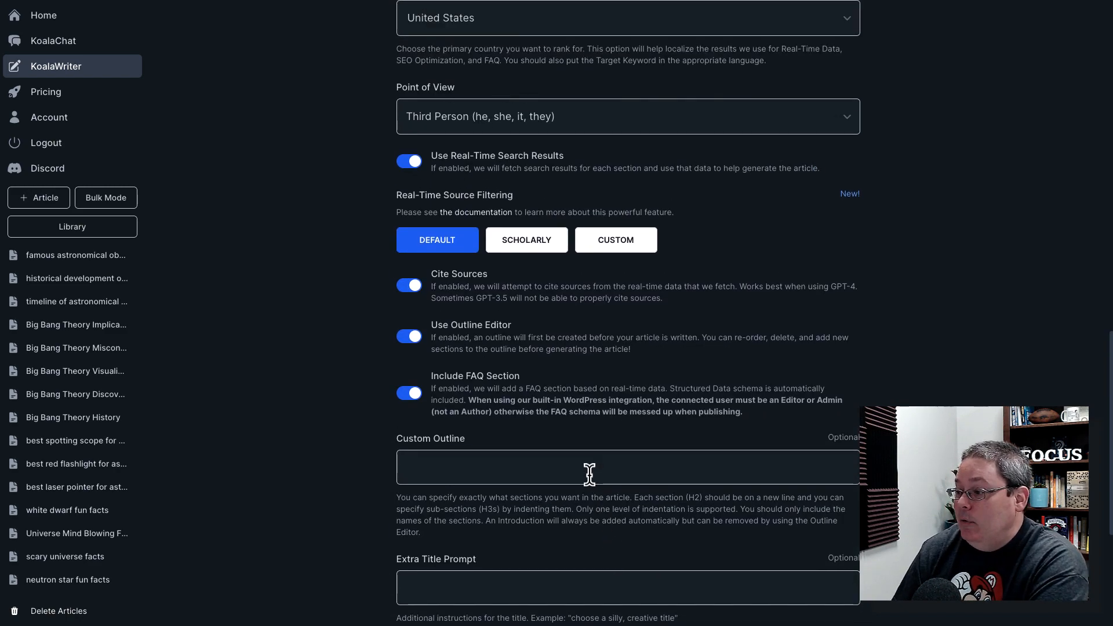
scroll(589, 476, "up", 15)
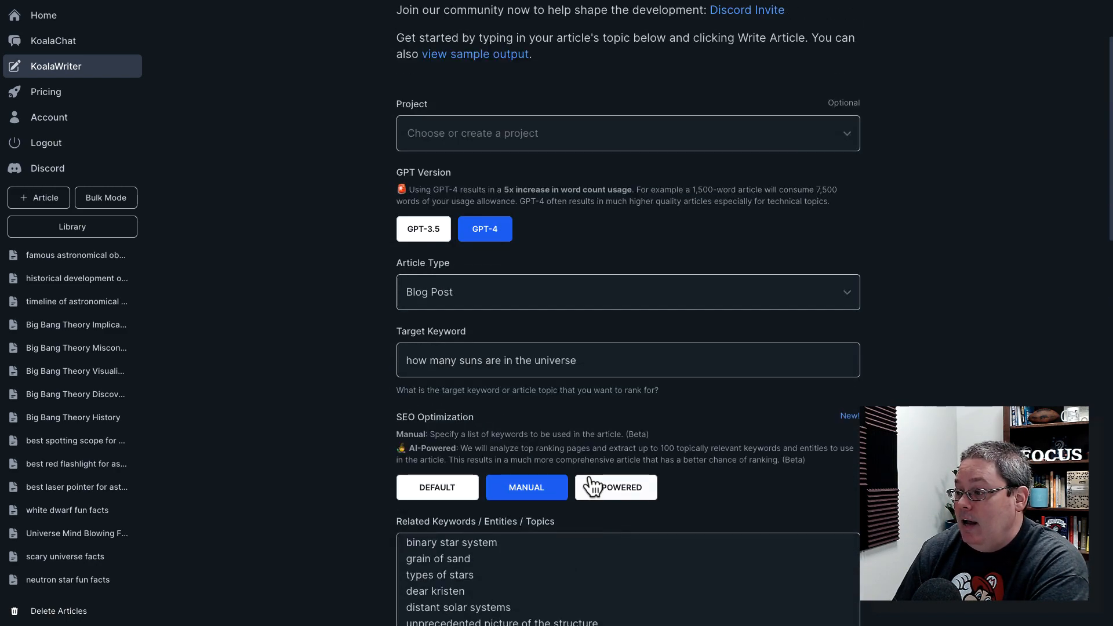
scroll(592, 486, "down", 6)
scroll(592, 485, "up", 7)
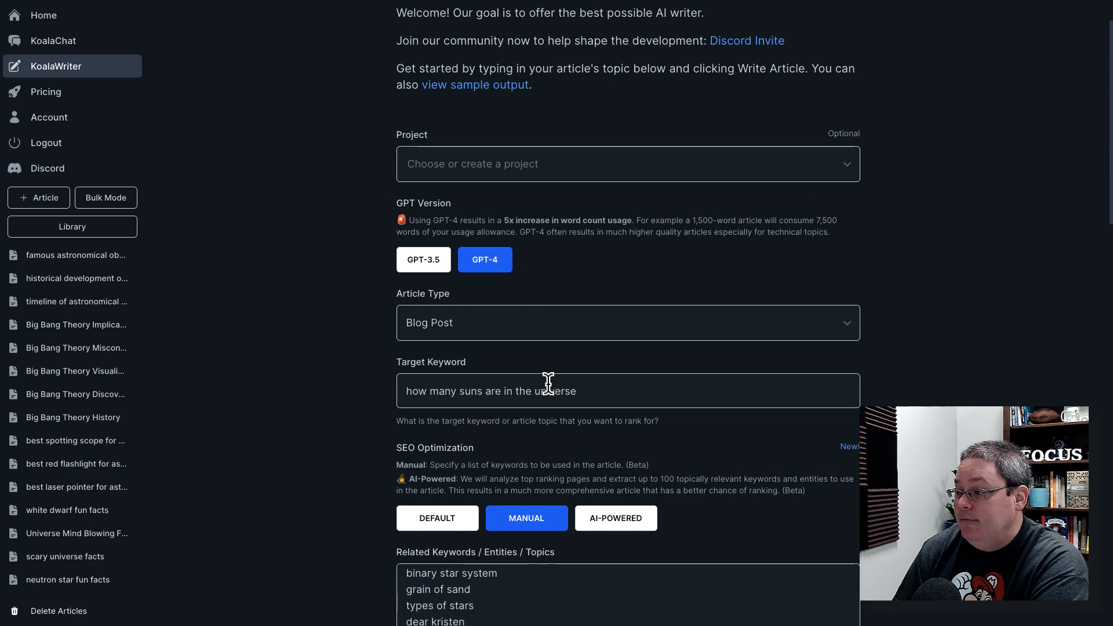
scroll(547, 399, "down", 20)
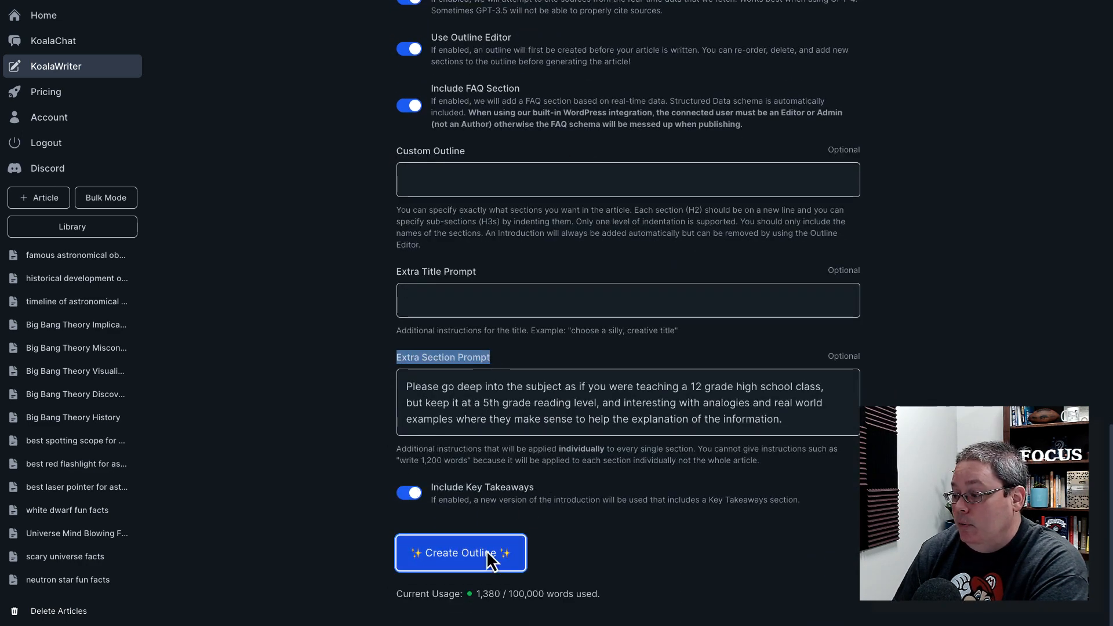
left_click(491, 560)
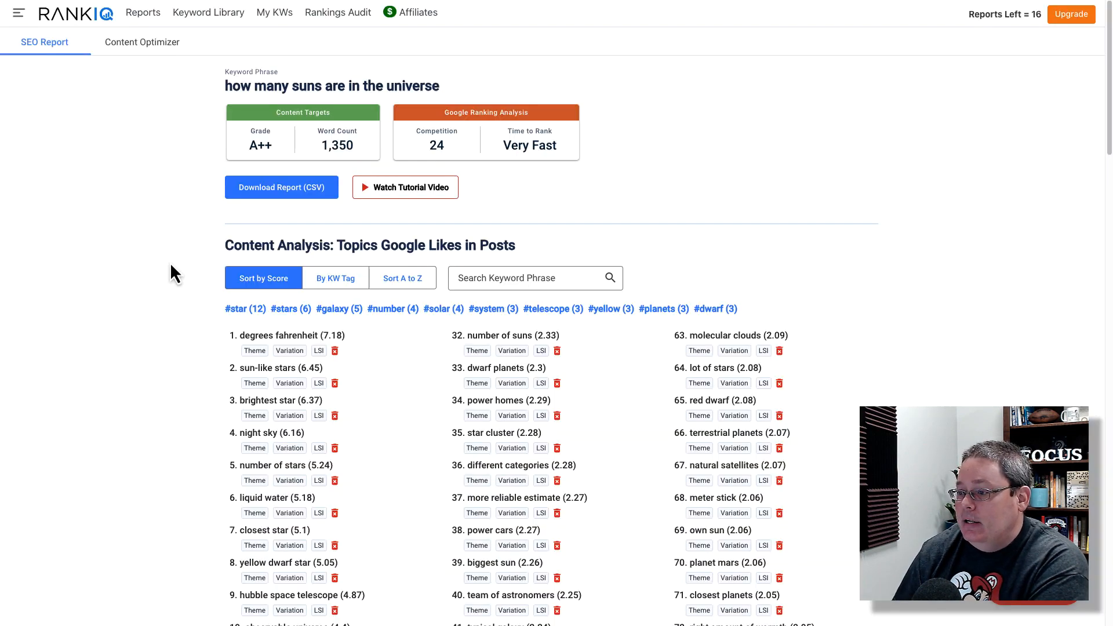
Step: In the RankIQ report, examine the Title Analysis topics and the Title Grader's word and character length guidelines
scroll(170, 266, "down", 19)
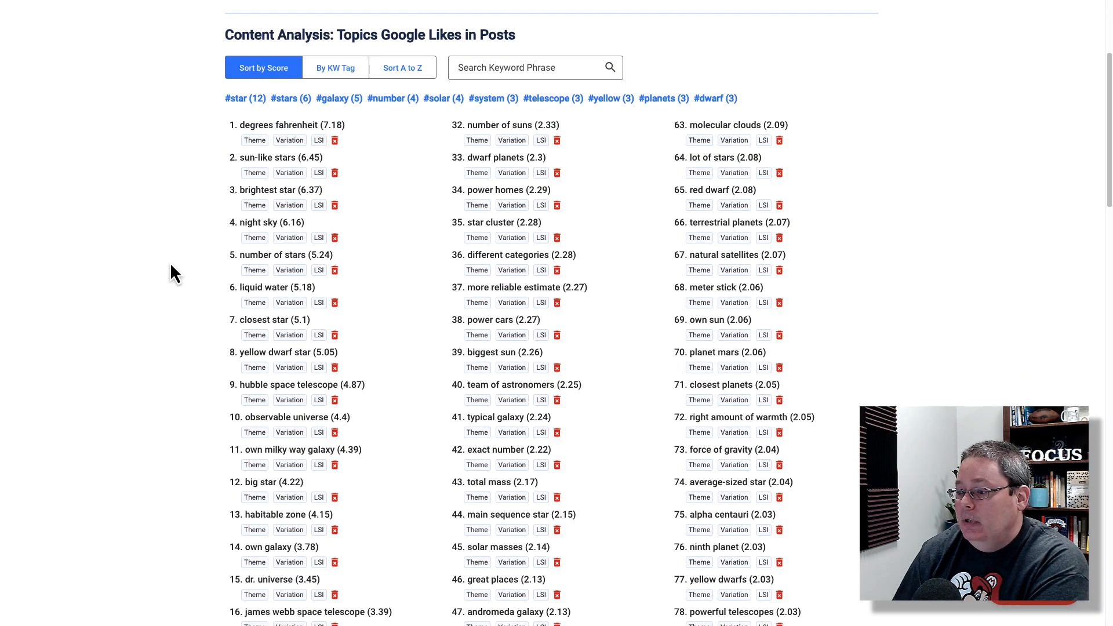
scroll(170, 266, "down", 4)
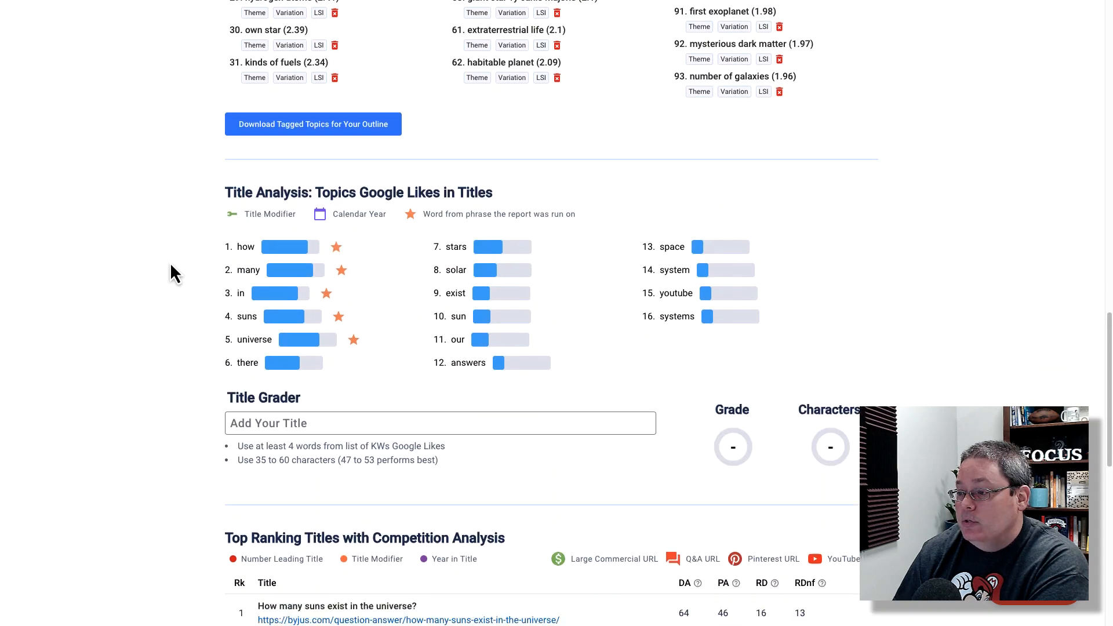
left_click_drag(221, 106, 495, 104)
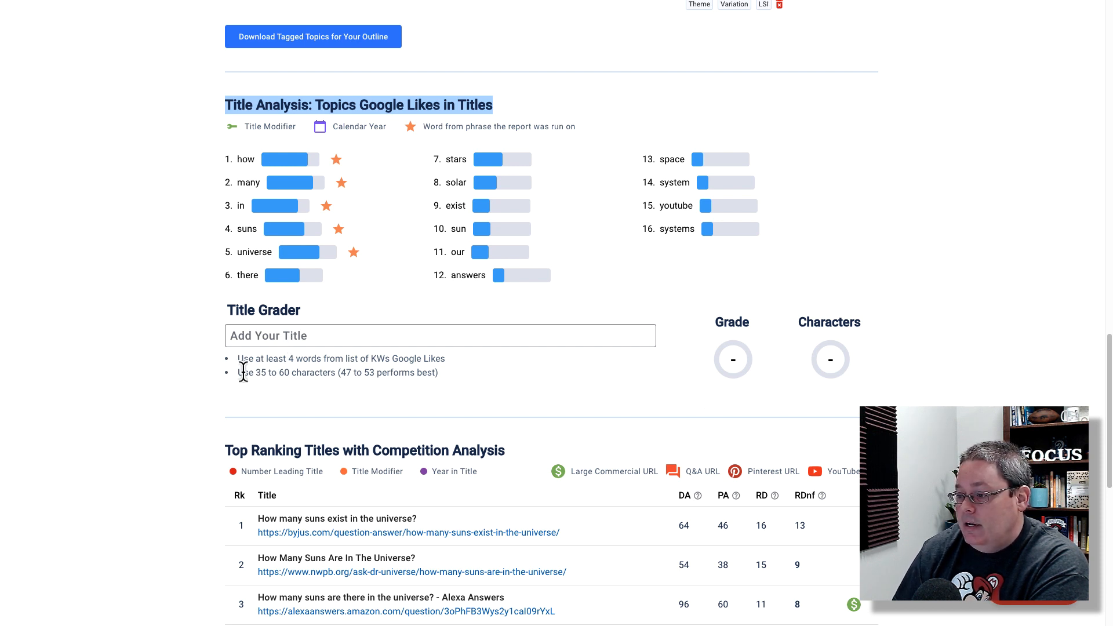
left_click(315, 376)
left_click_drag(439, 374, 249, 374)
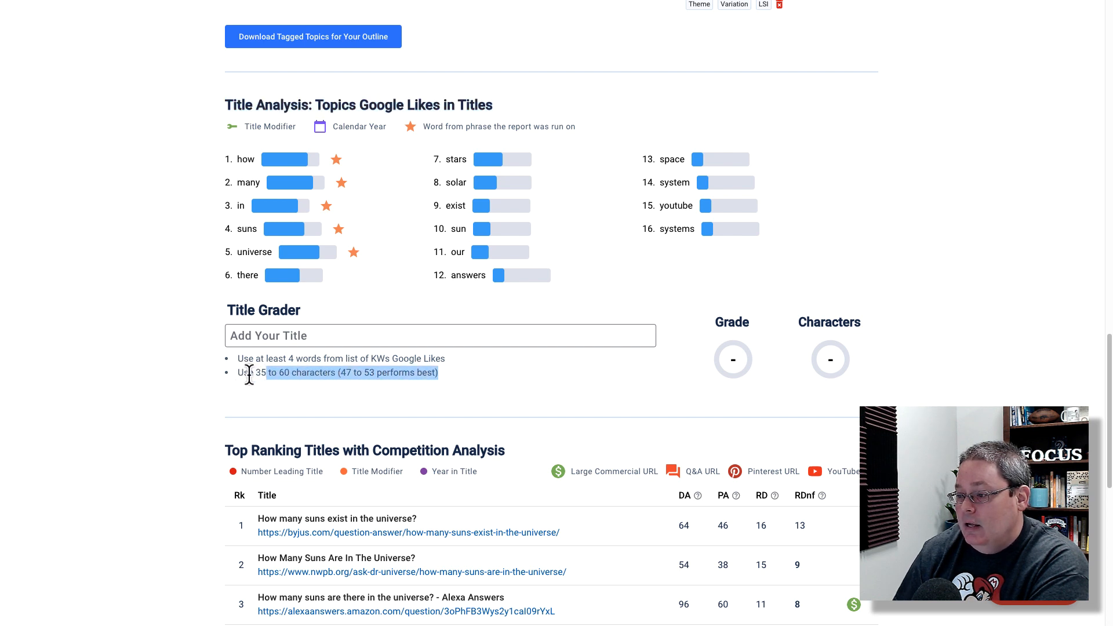
left_click(154, 388)
Step: Examine the report's Top Ranking Titles and Highest Graded Content in SERPs, and return to the content topics list
scroll(154, 388, "down", 3)
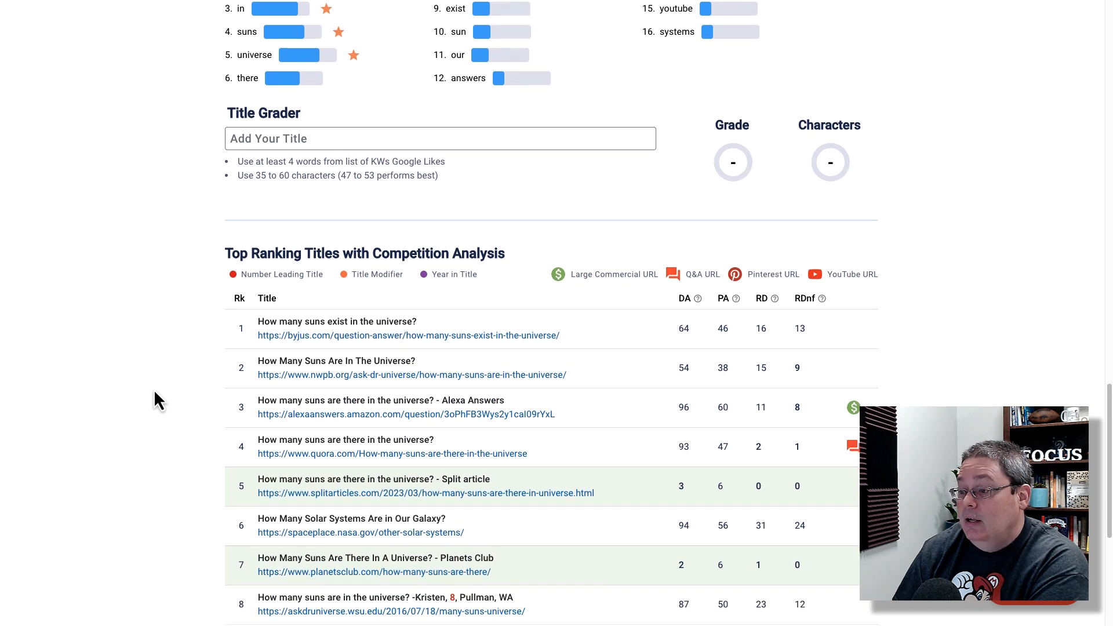
scroll(154, 389, "down", 3)
scroll(204, 260, "down", 1)
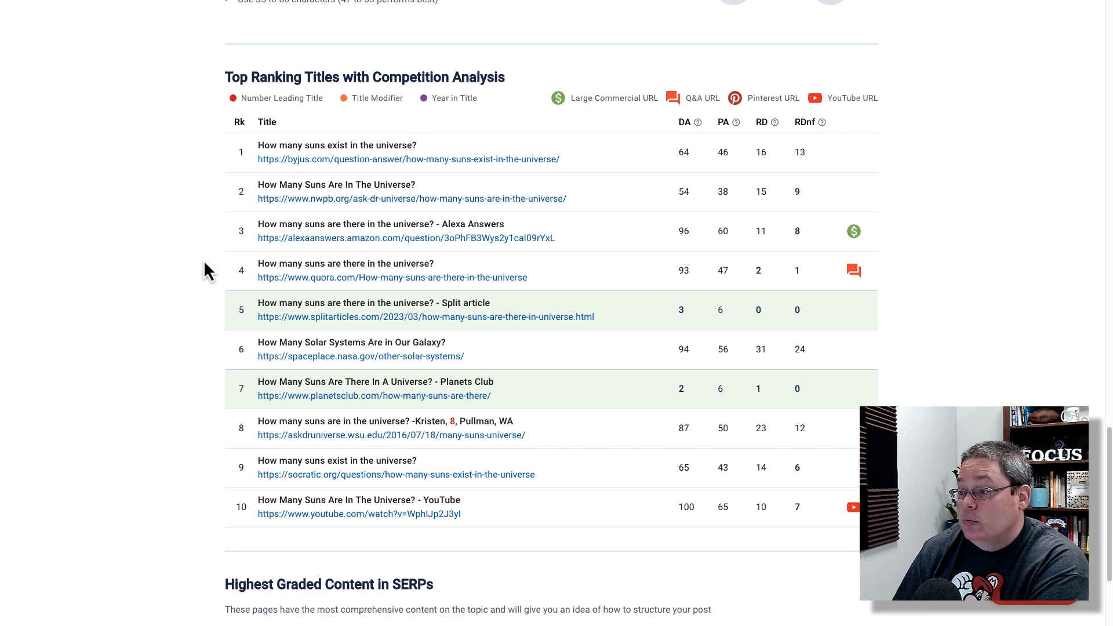
scroll(159, 338, "down", 3)
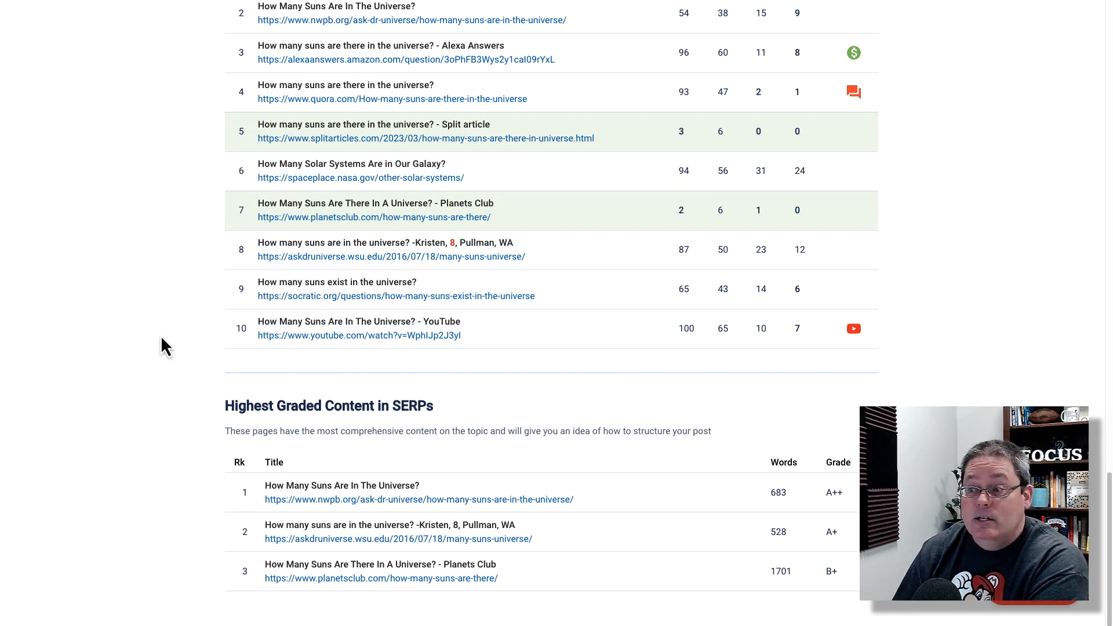
scroll(163, 342, "up", 9)
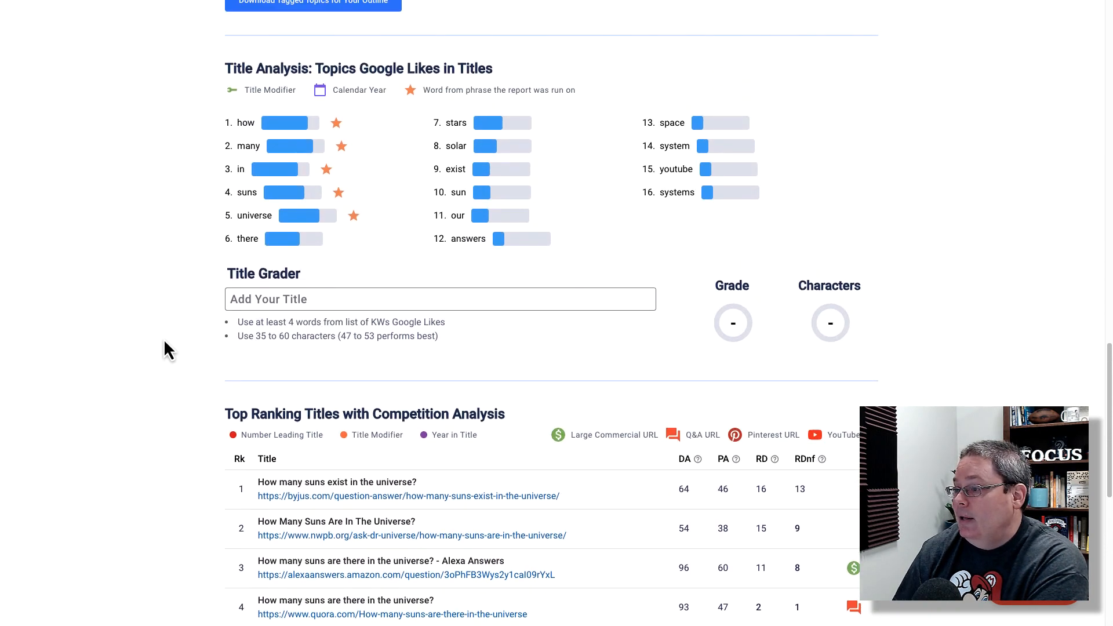
scroll(164, 342, "up", 8)
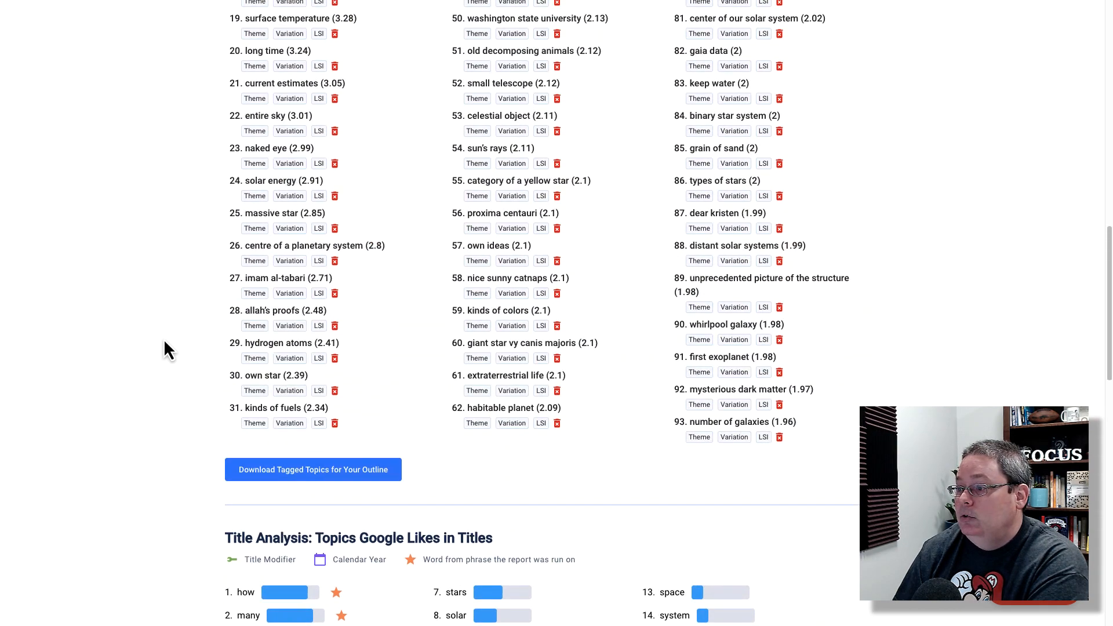
Step: Return from the RankIQ report to the KoalaWriter outline and add a new section named Conclusion at its end
scroll(163, 342, "up", 15)
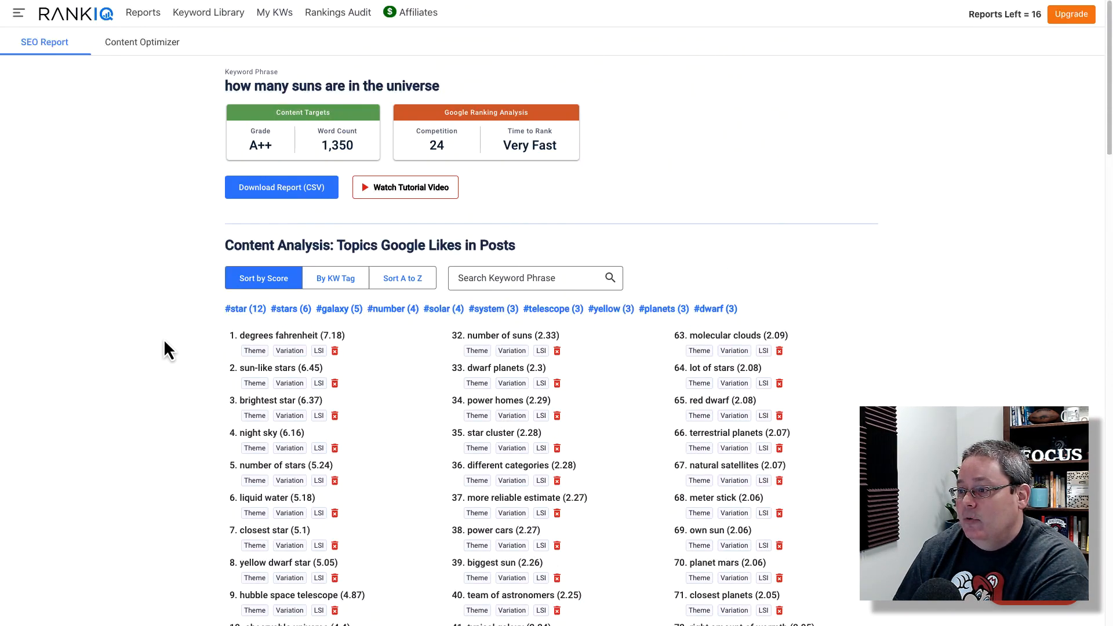
triple_click(285, 247)
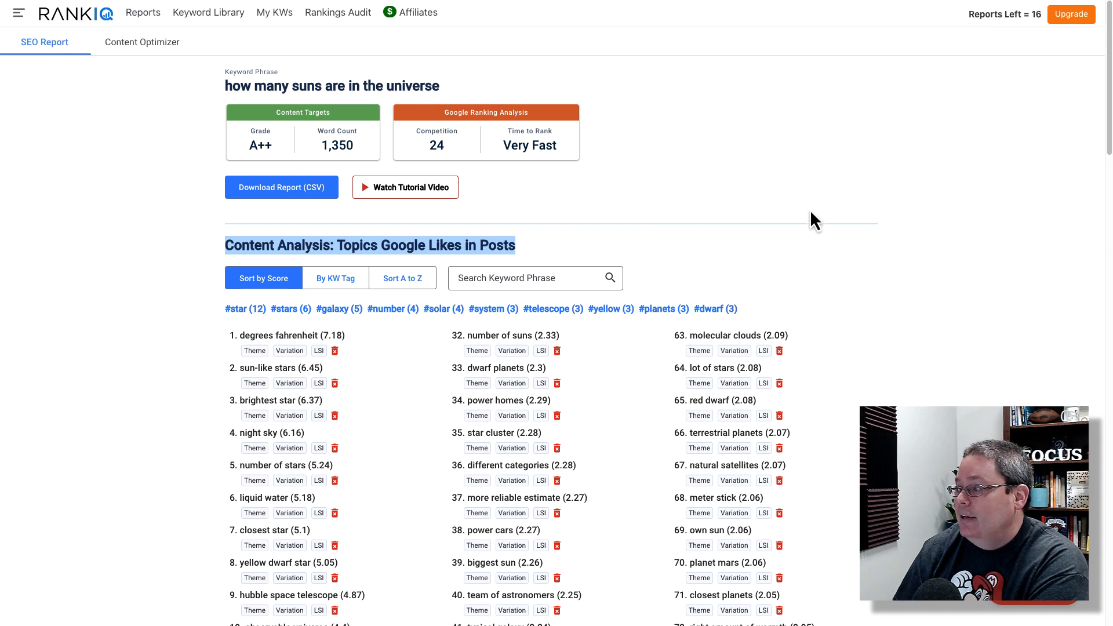
left_click(971, 1)
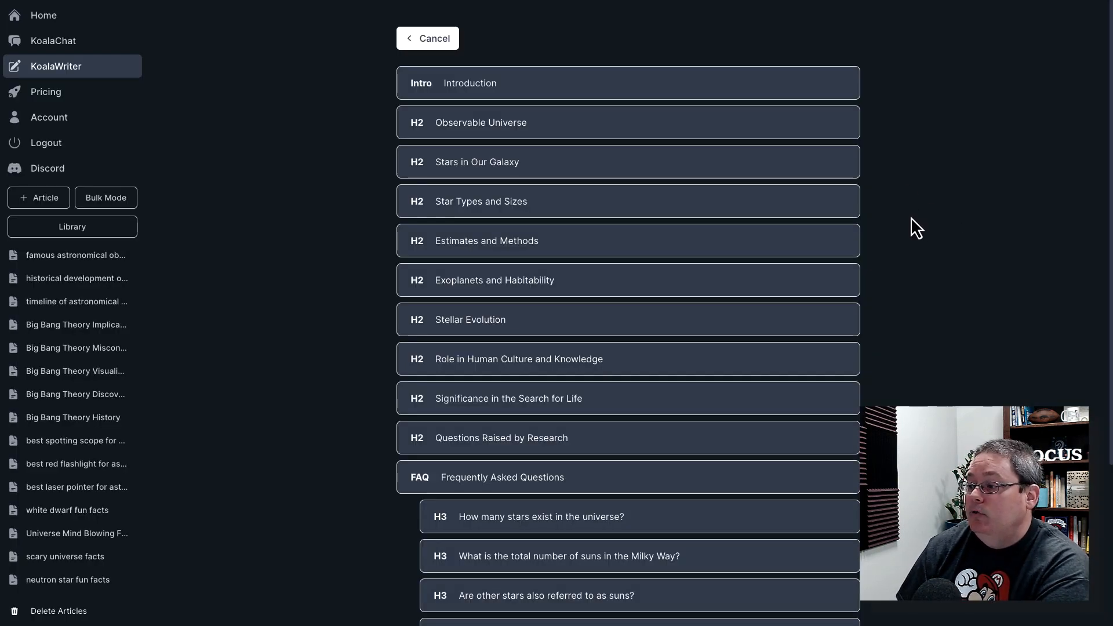
scroll(909, 217, "down", 4)
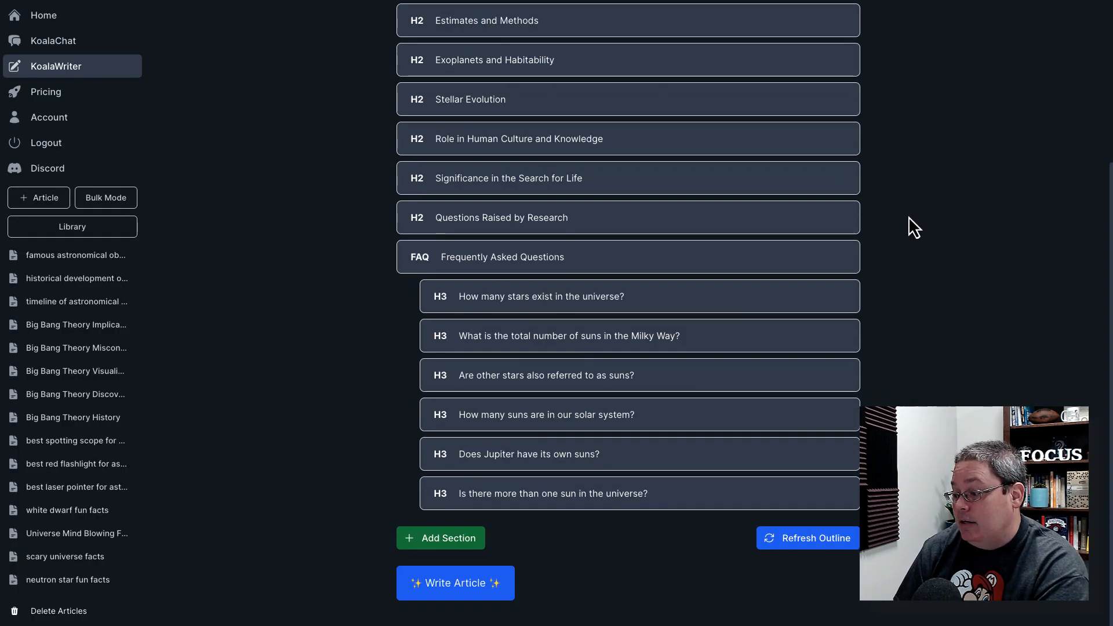
left_click(442, 539)
left_click(545, 323)
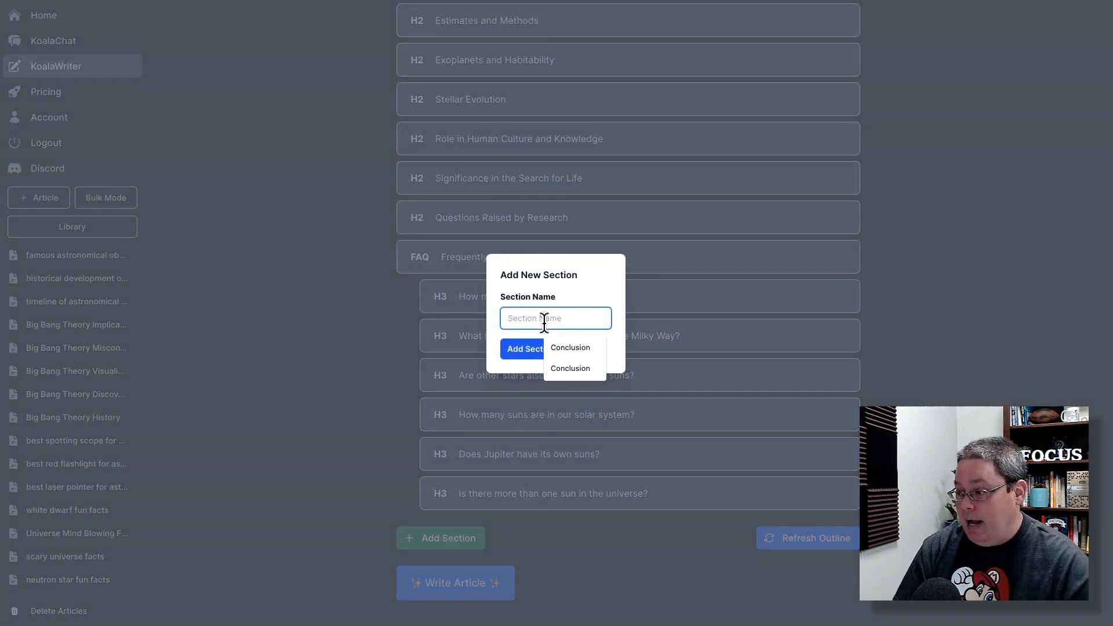
left_click(565, 367)
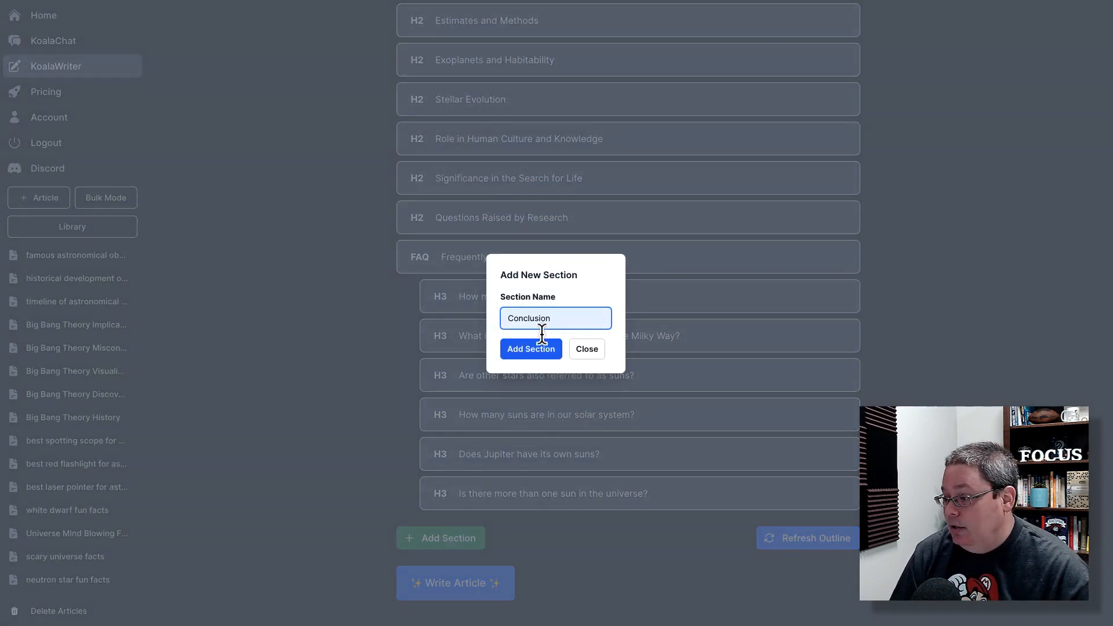
left_click(531, 350)
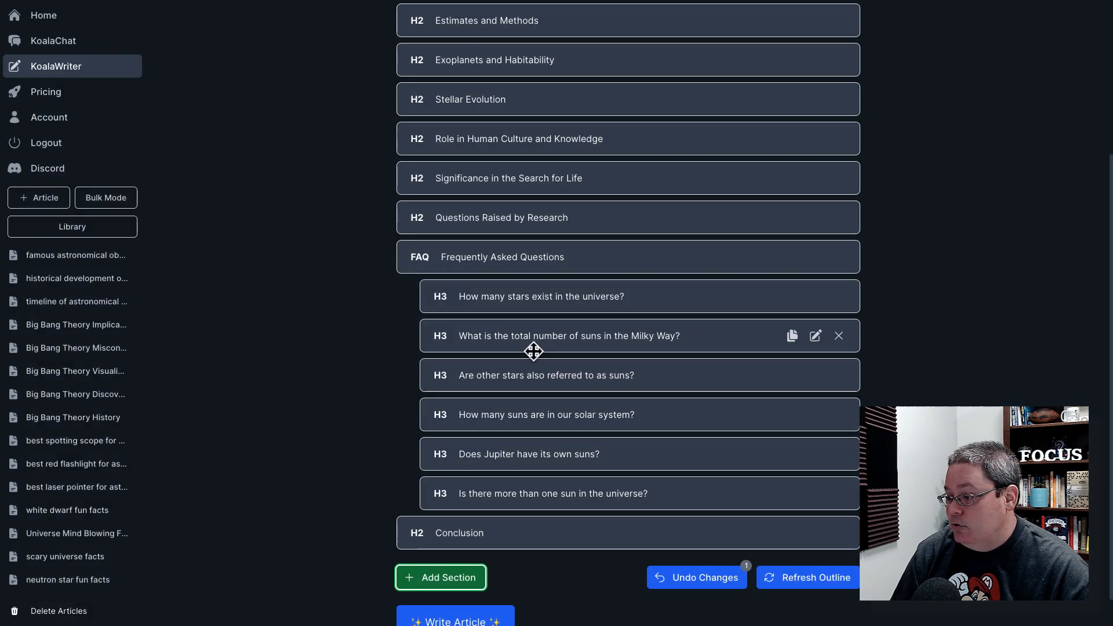
Step: Open the Conclusion section for editing and copy the reader-enticing instruction from the saved "Now write Conclusion" response template
mouse_move(805, 539)
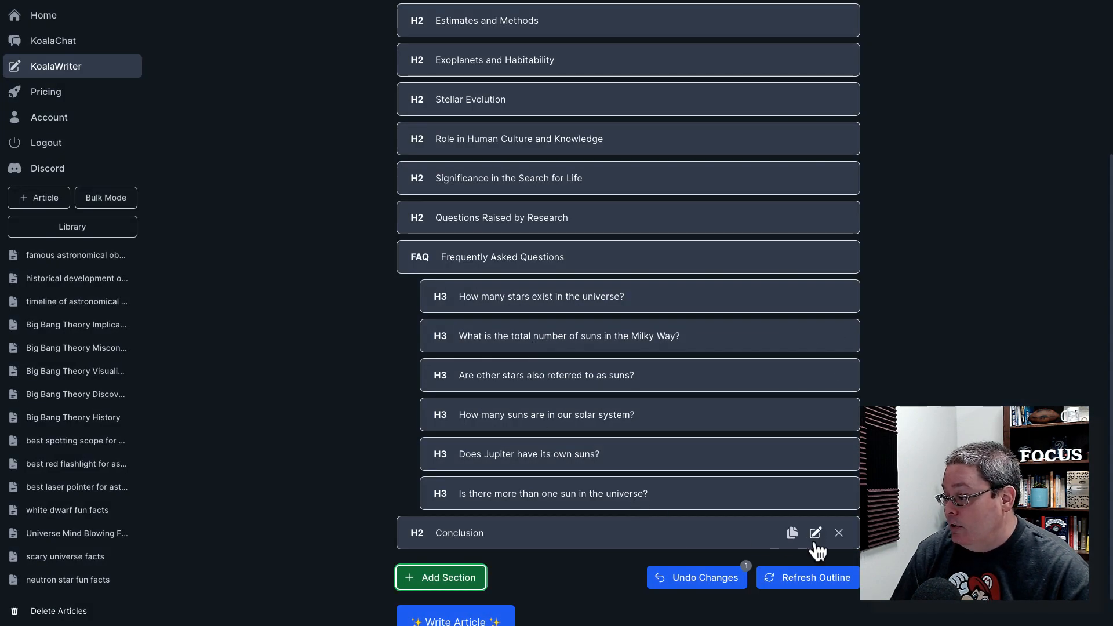
left_click(816, 537)
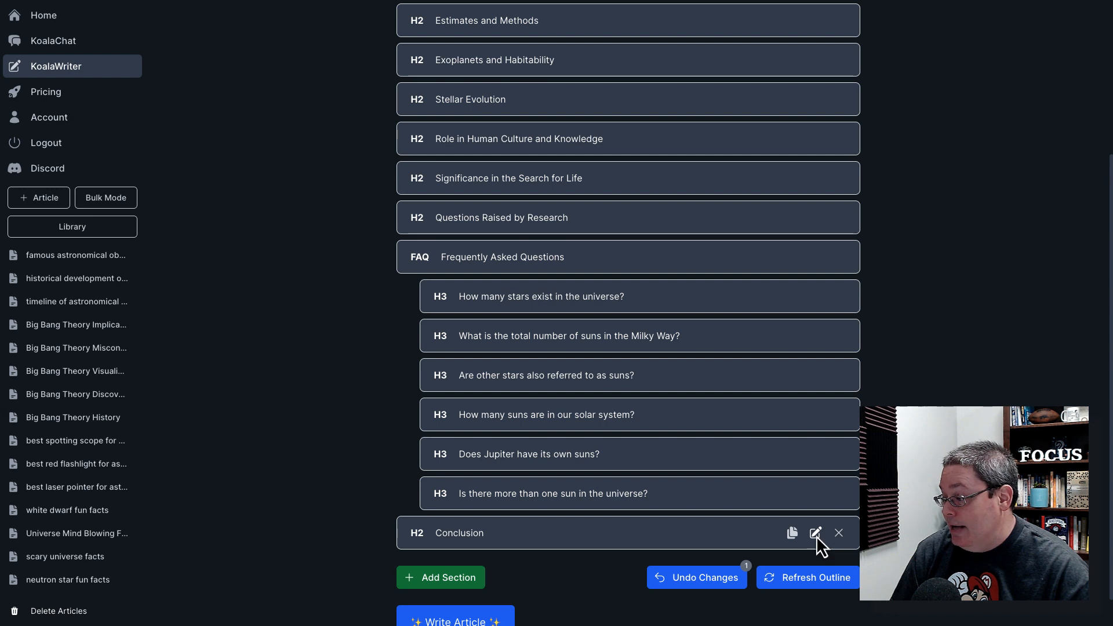
left_click(893, 152)
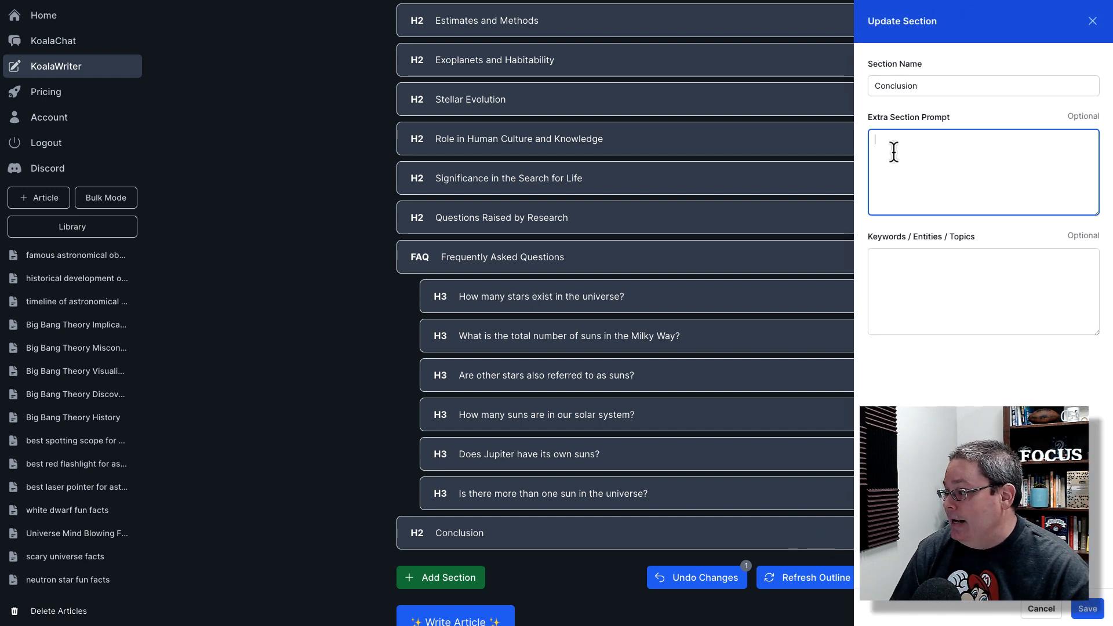
left_click(900, 268)
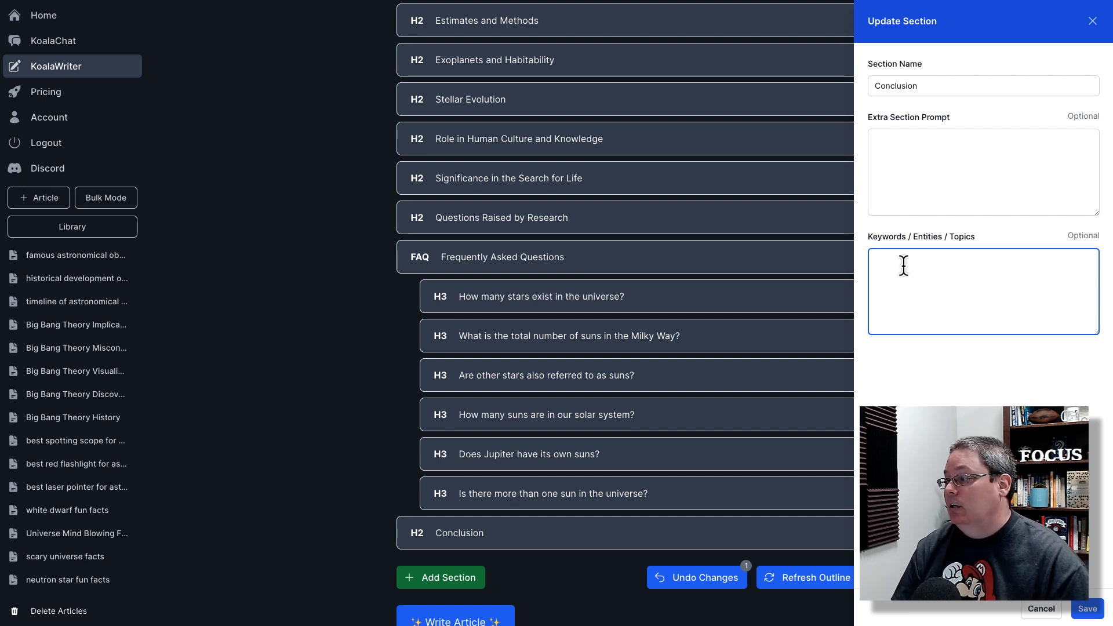
left_click(896, 152)
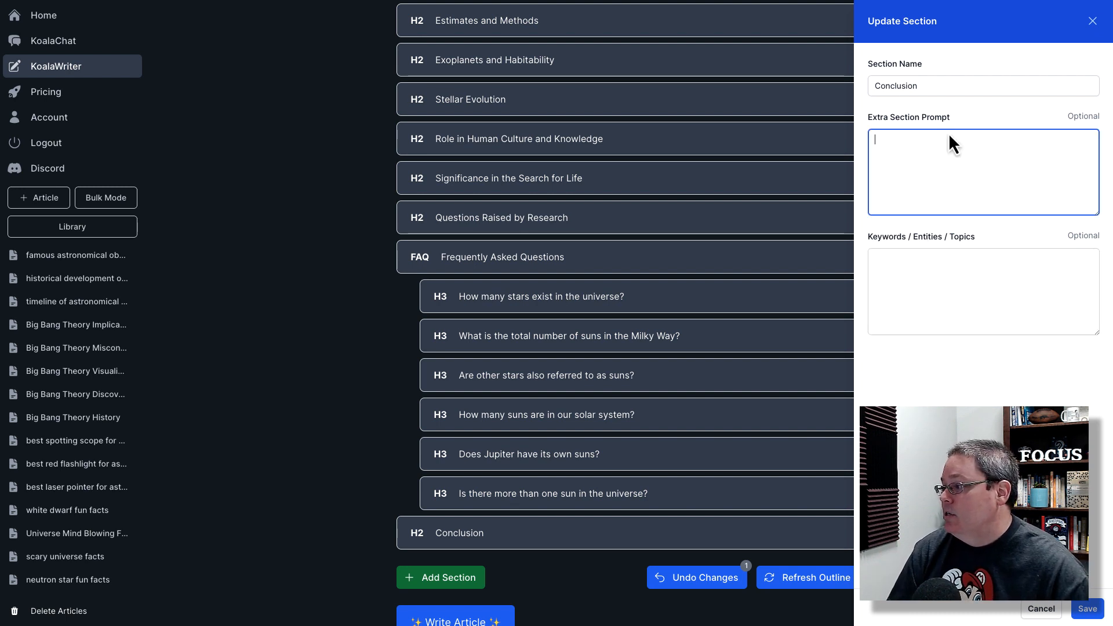
left_click_drag(873, 145, 892, 158)
key("ctrl+c")
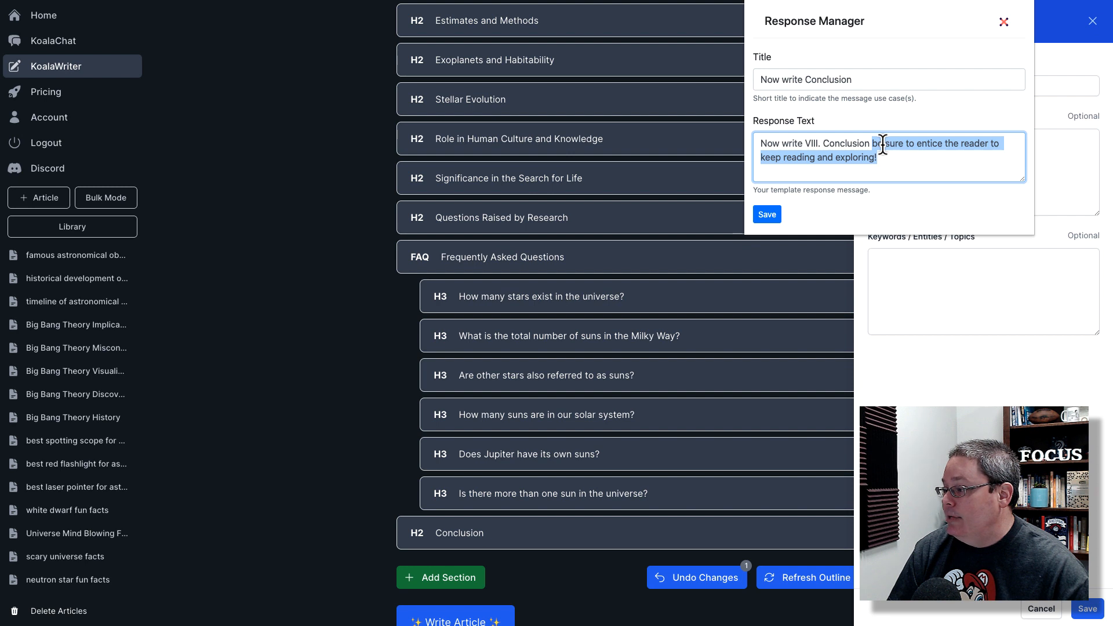
left_click(1003, 22)
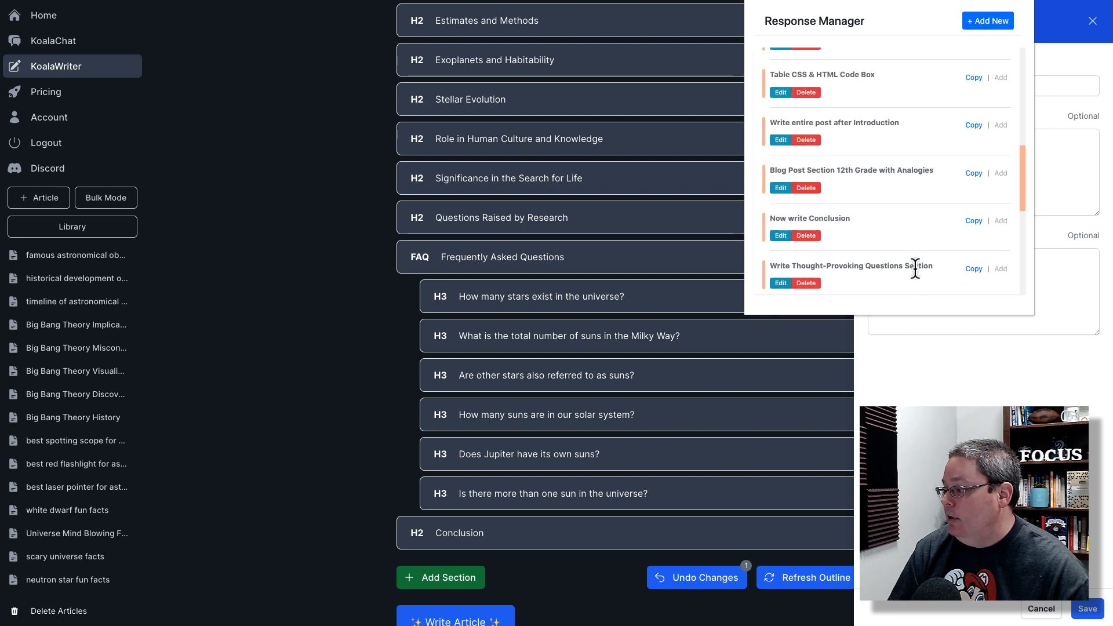
left_click(1043, 318)
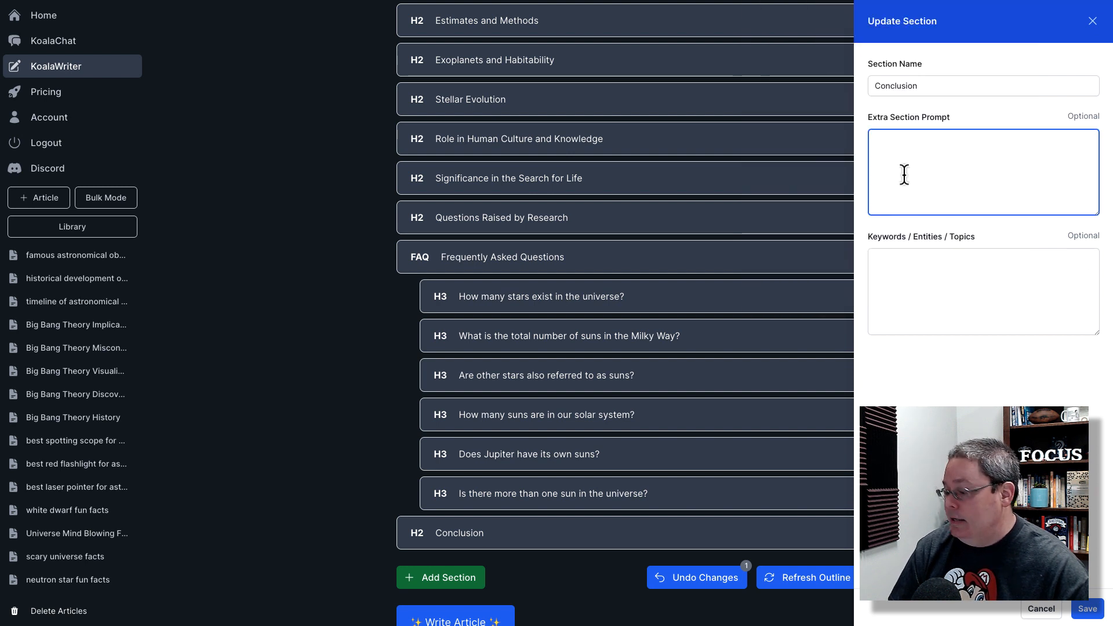
Step: Set the Conclusion's Extra Section Prompt to "Be sure to entice the reader to keep reading and exploring!" and save the section
key("ctrl+v")
left_click(878, 139)
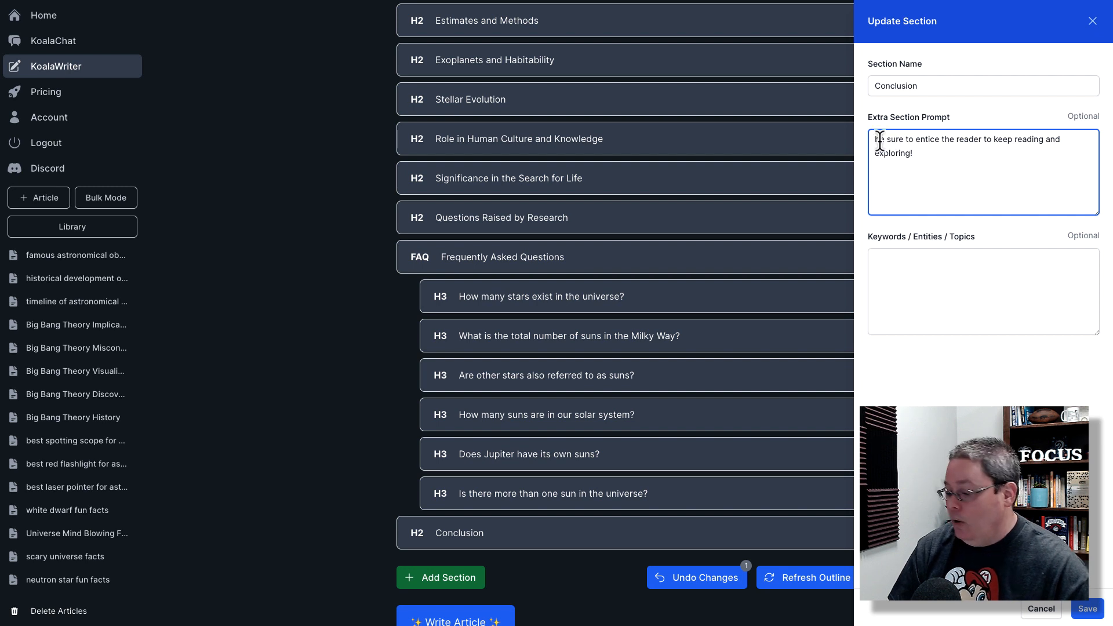
key("BackSpace")
type("B")
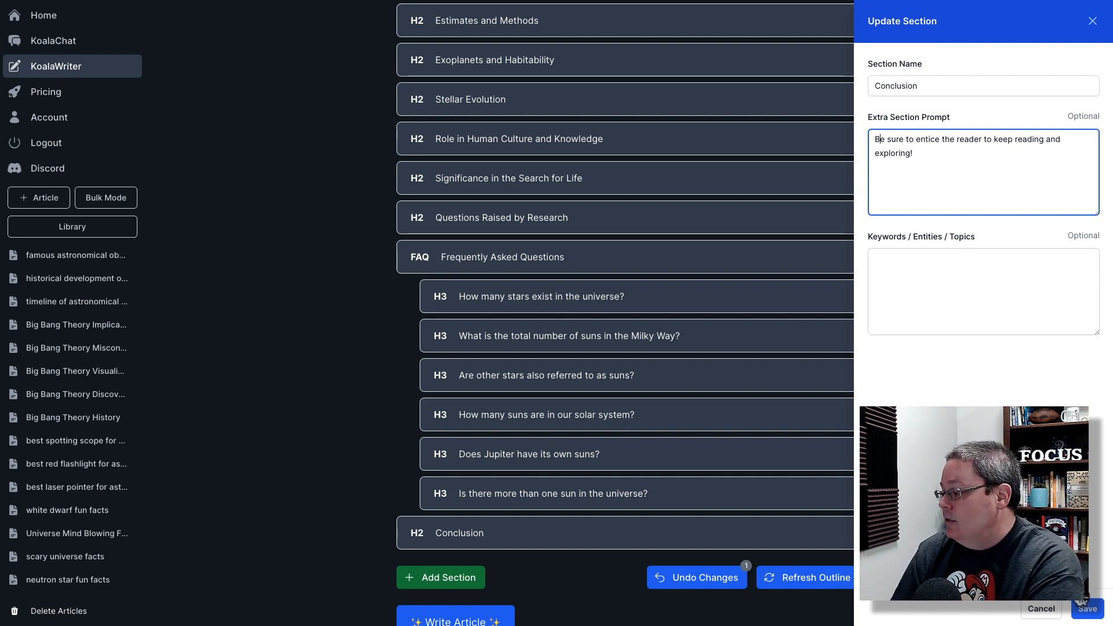
left_click(1088, 610)
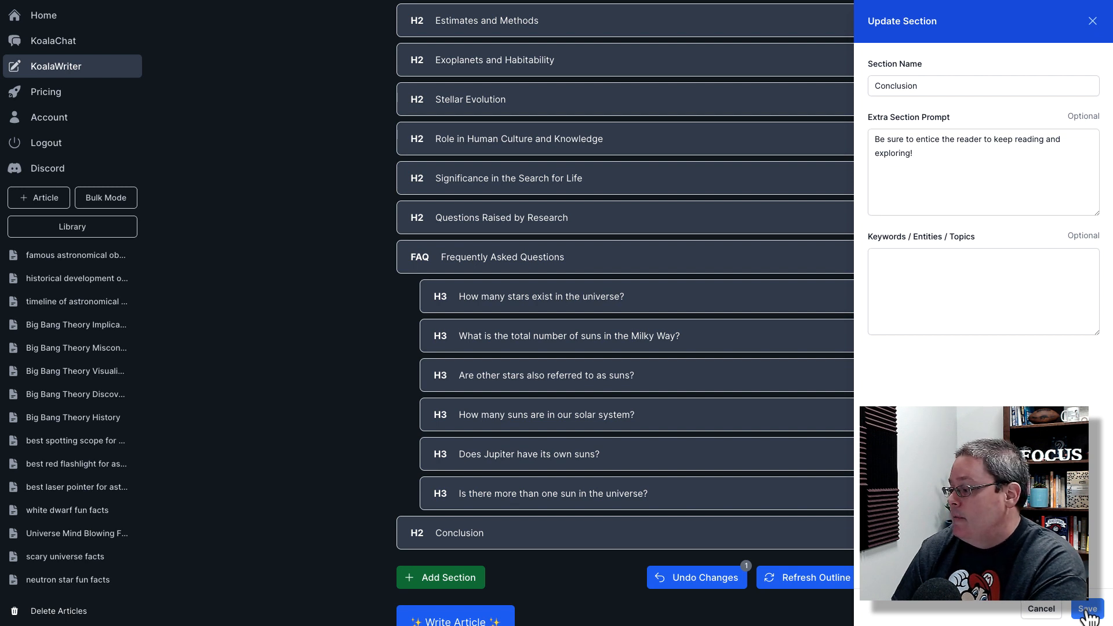
Step: Start writing the article from the finished outline and copy the article's generated title
scroll(628, 313, "down", 1)
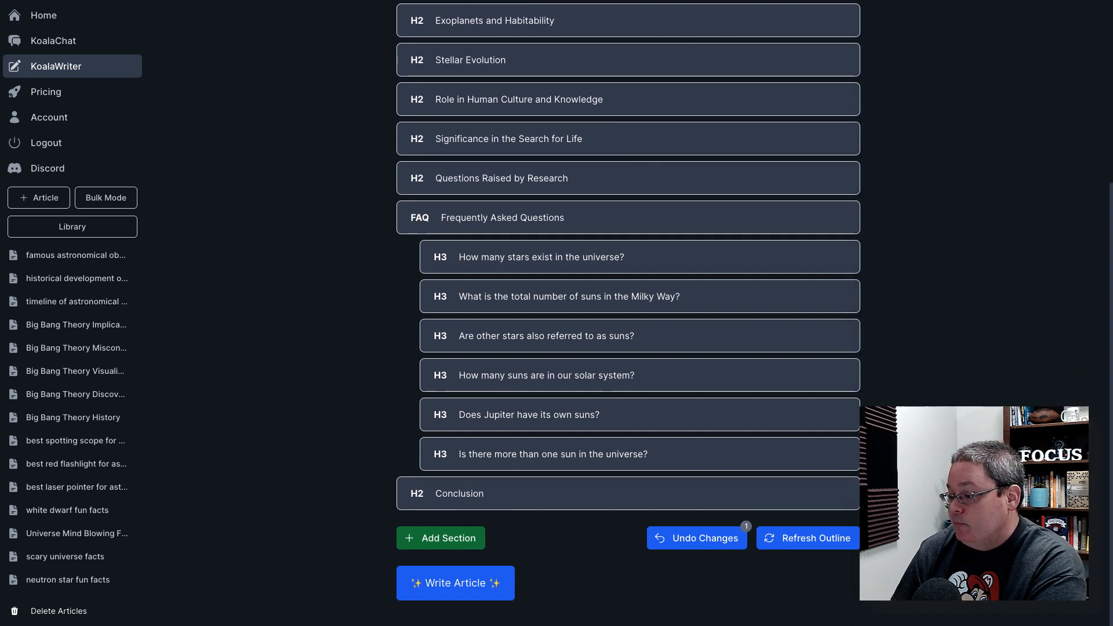
left_click(485, 591)
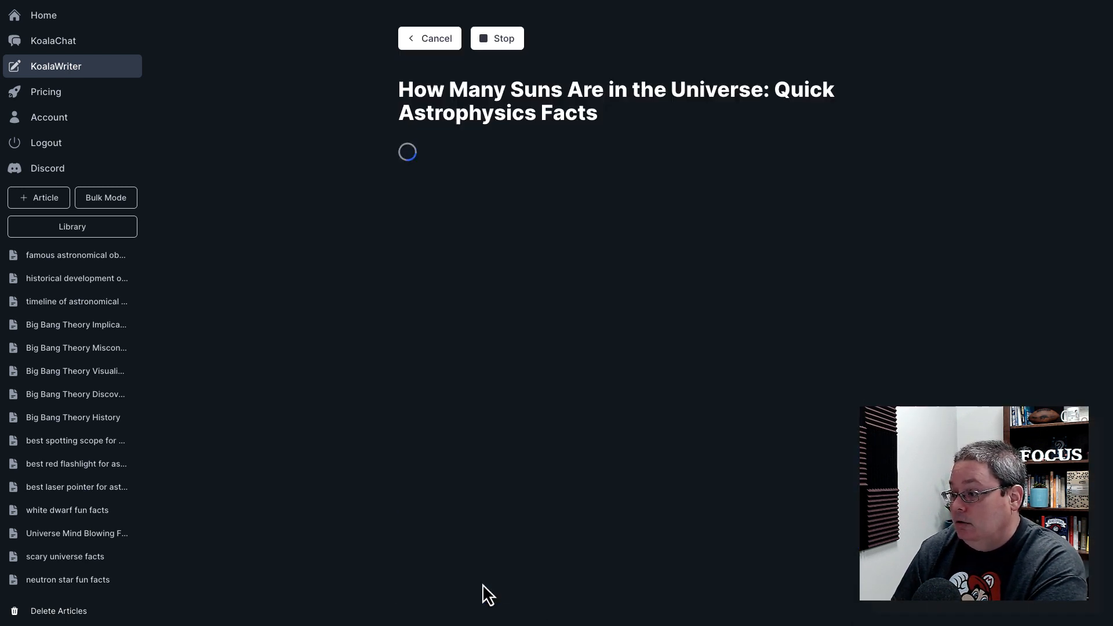
left_click_drag(609, 120, 367, 100)
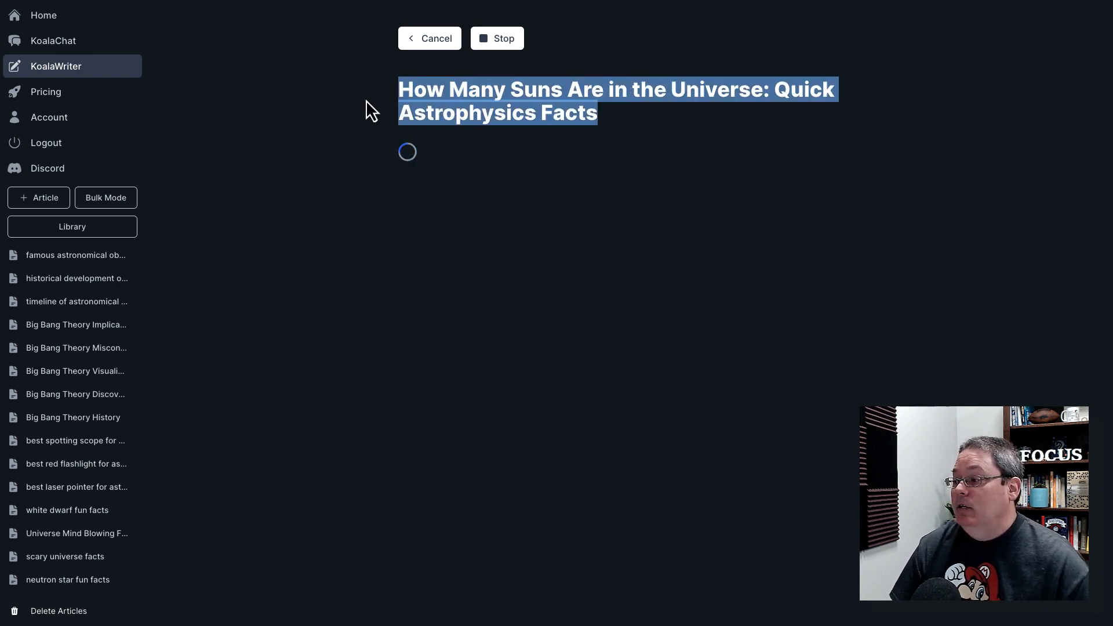
right_click(436, 100)
left_click(485, 121)
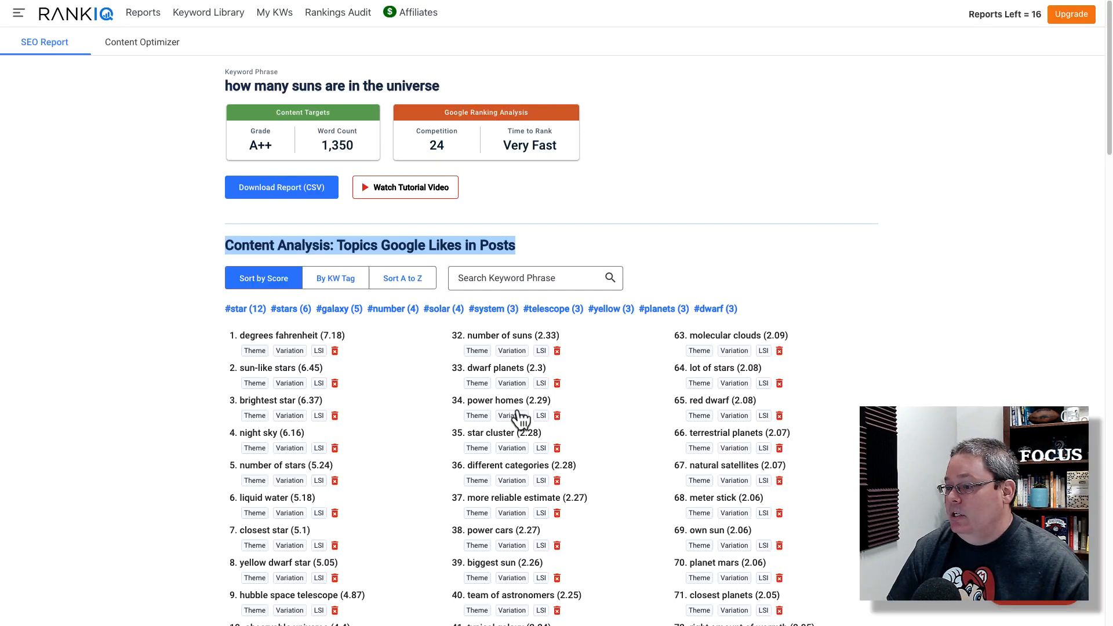
Step: In the RankIQ report, grade the title "How Many Suns Are in the Universe: Quick Astrophysics Facts" with the Title Grader
scroll(151, 409, "down", 13)
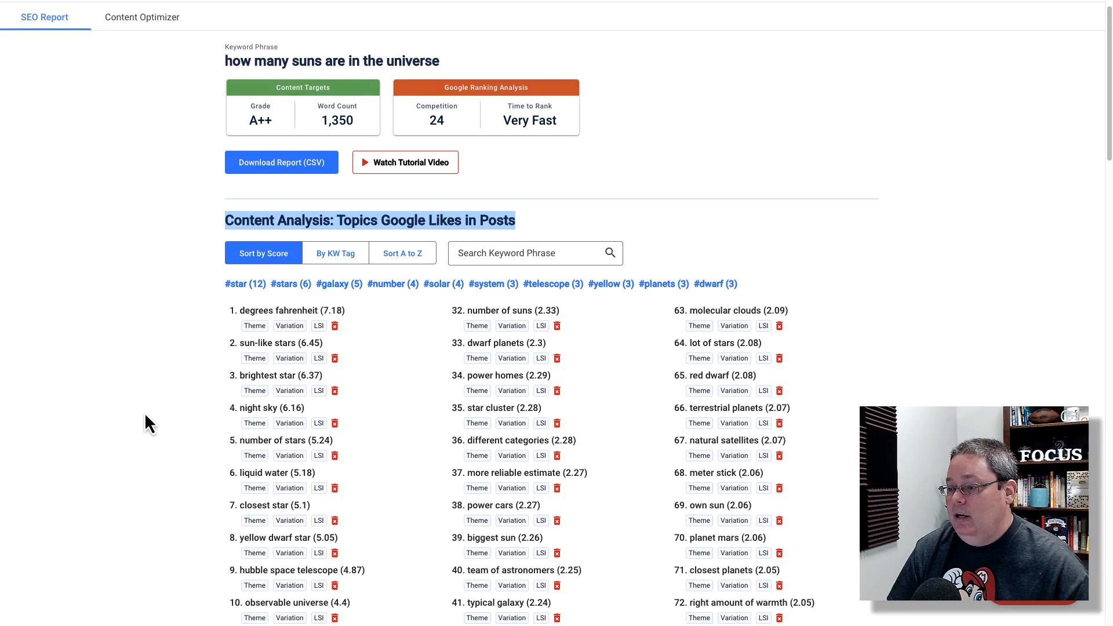
scroll(159, 413, "down", 8)
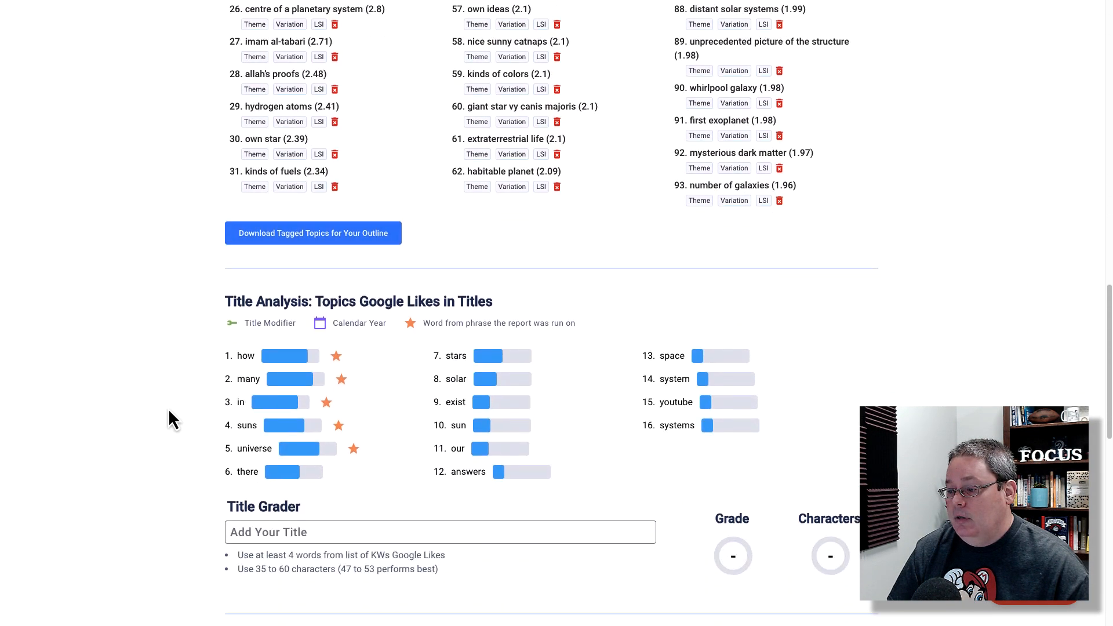
left_click(251, 365)
key("ctrl+v")
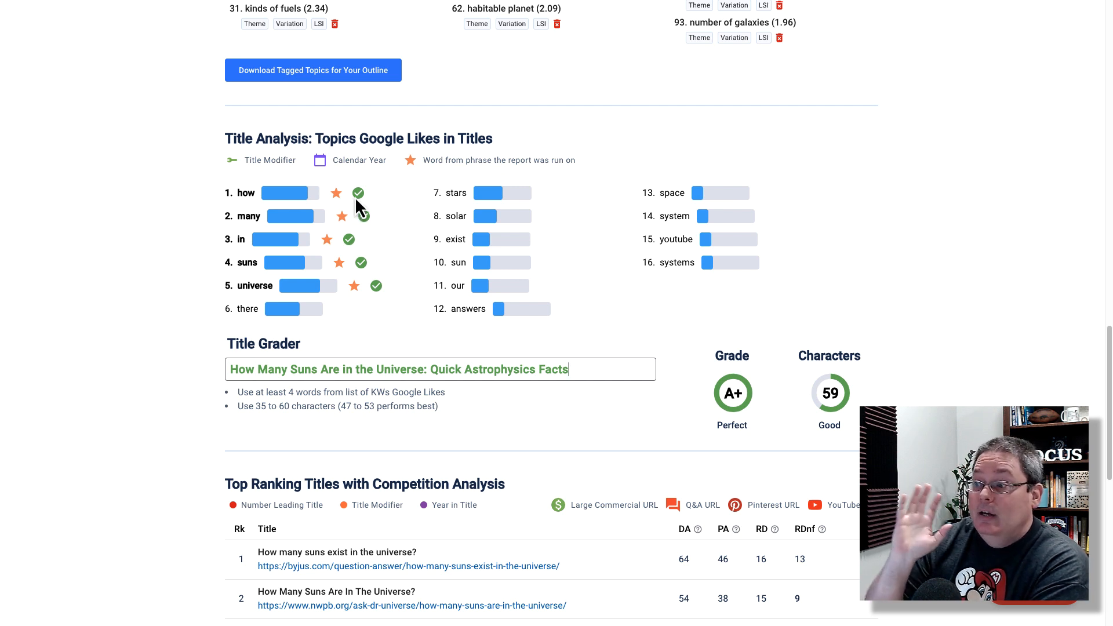
triple_click(392, 143)
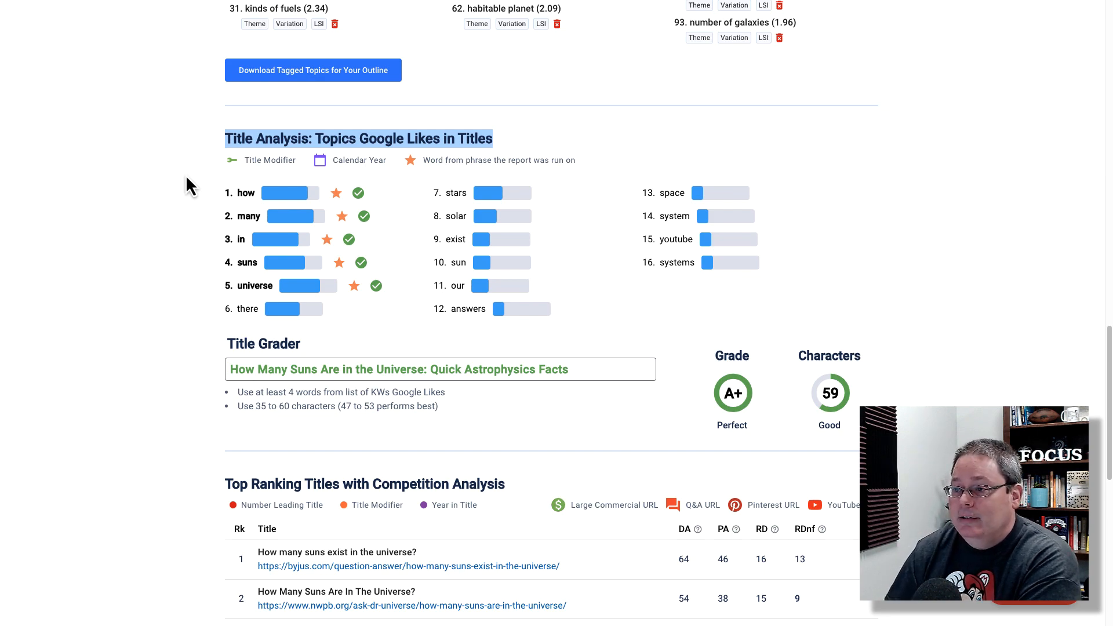
Step: Return to KoalaWriter and read through the article's introduction, Key Takeaways, and first sections while it is being written
scroll(185, 175, "up", 15)
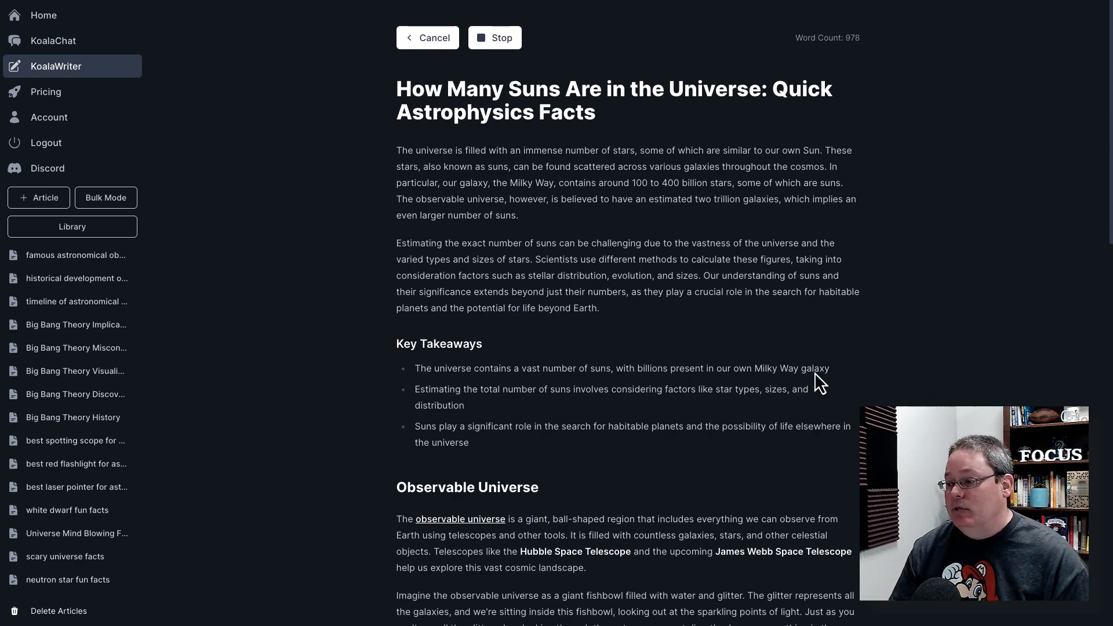
scroll(757, 399, "down", 7)
scroll(757, 400, "down", 2)
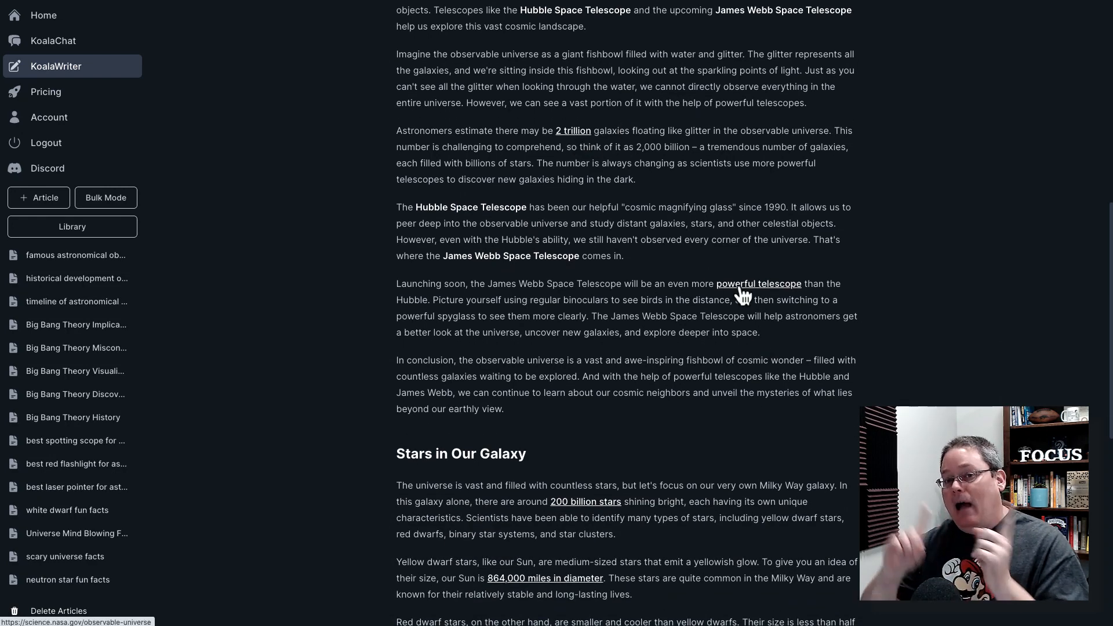
scroll(707, 336, "down", 5)
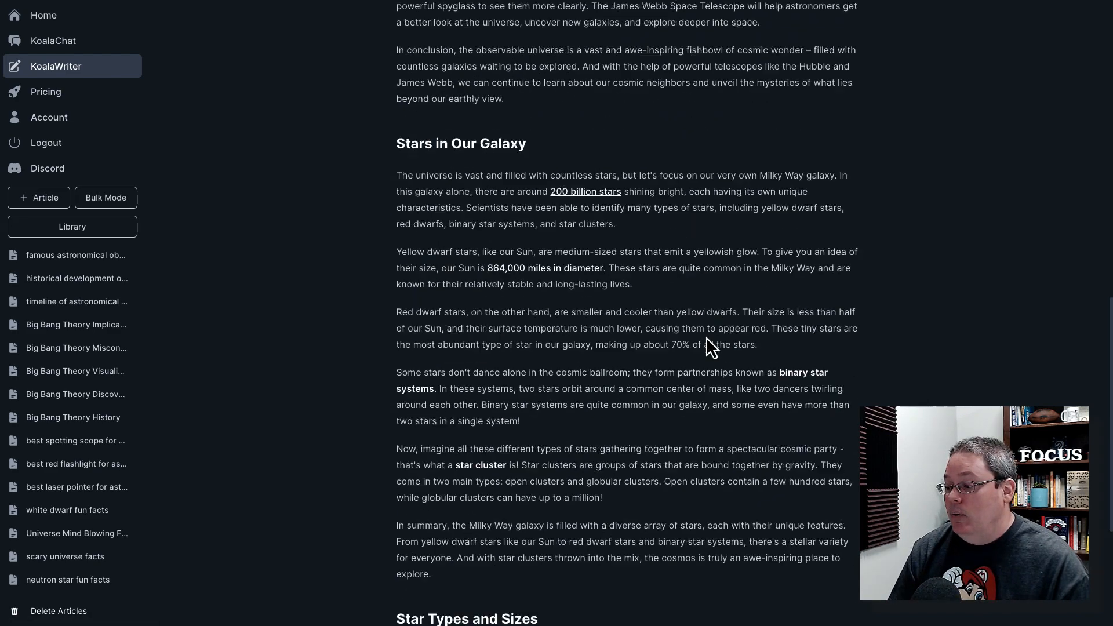
scroll(705, 348, "down", 2)
scroll(701, 374, "down", 1)
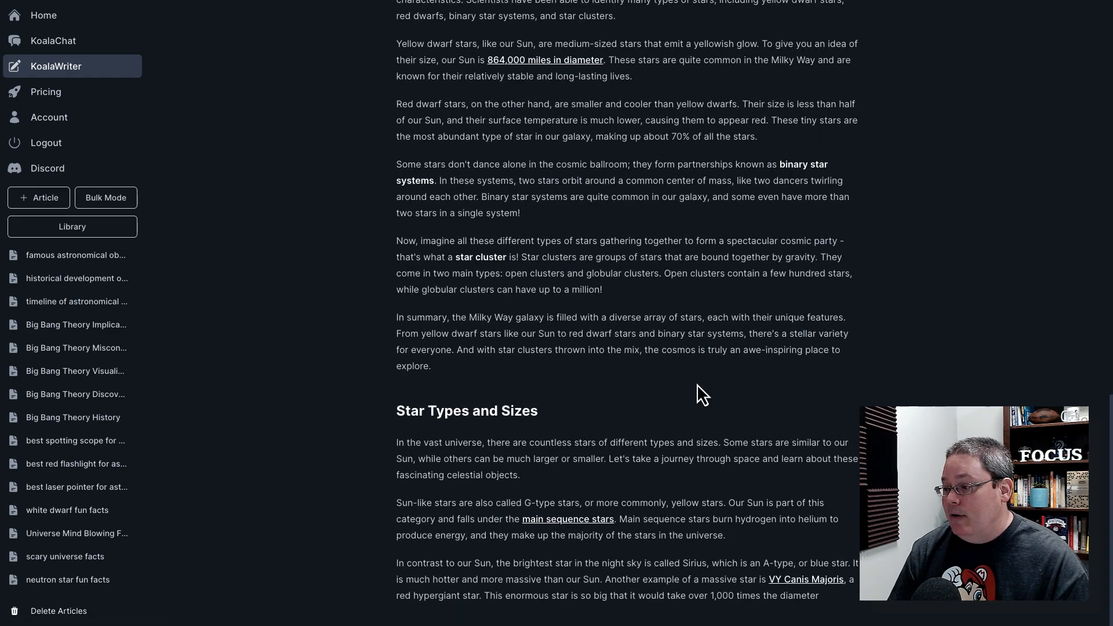
scroll(697, 384, "up", 20)
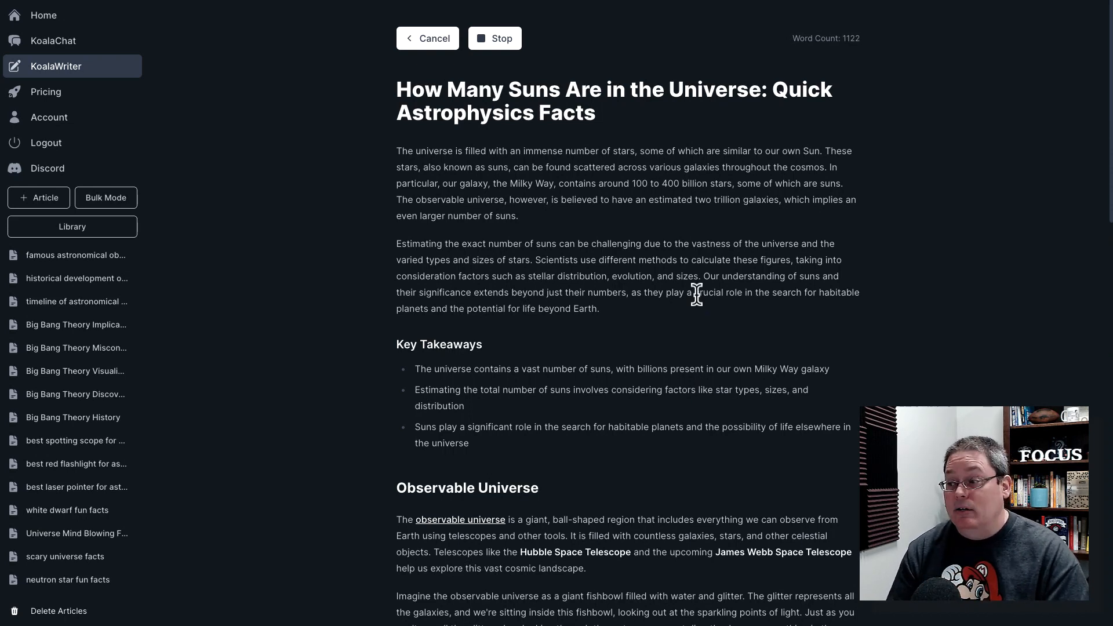
scroll(708, 224, "down", 20)
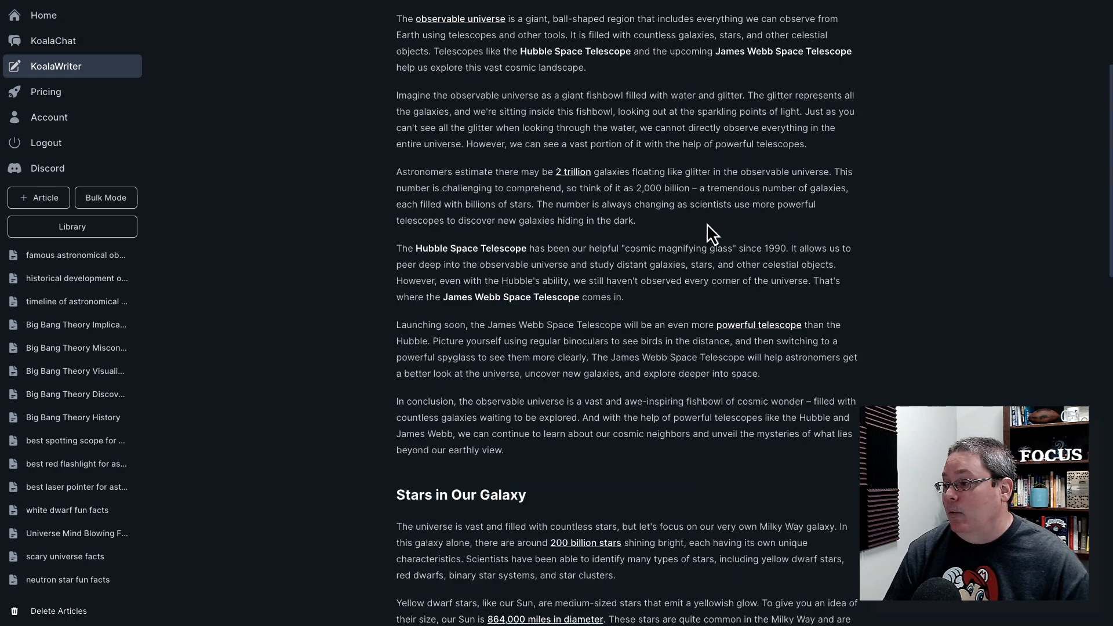